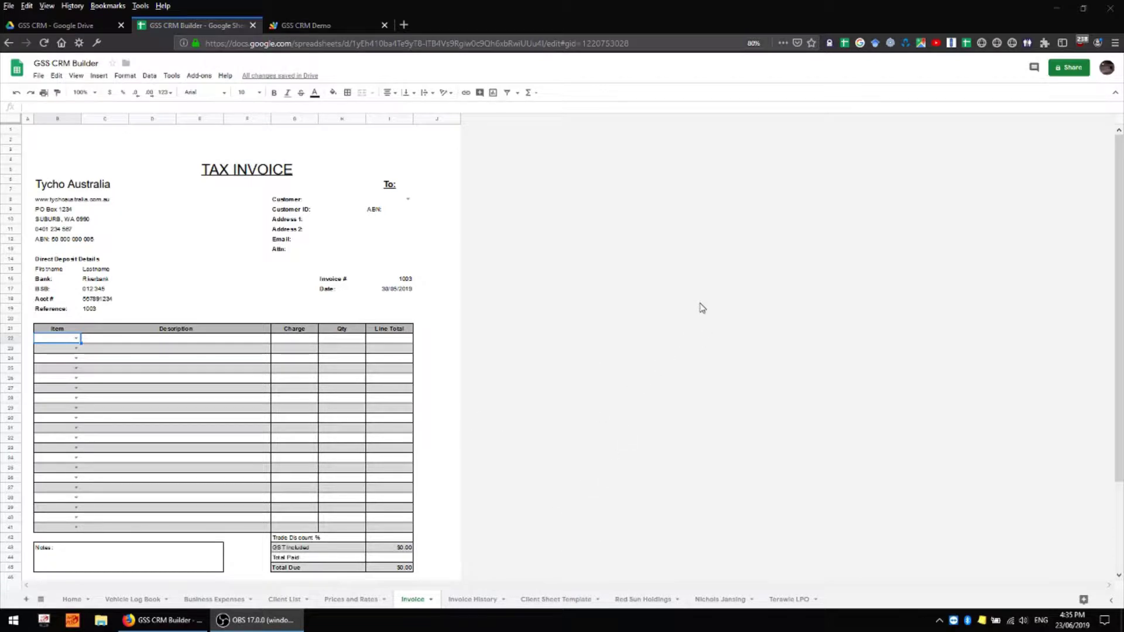
- View the Invoice History sheet, then the Prices and Rates price list
{"action": "left_click", "coordinate": [483, 600]}
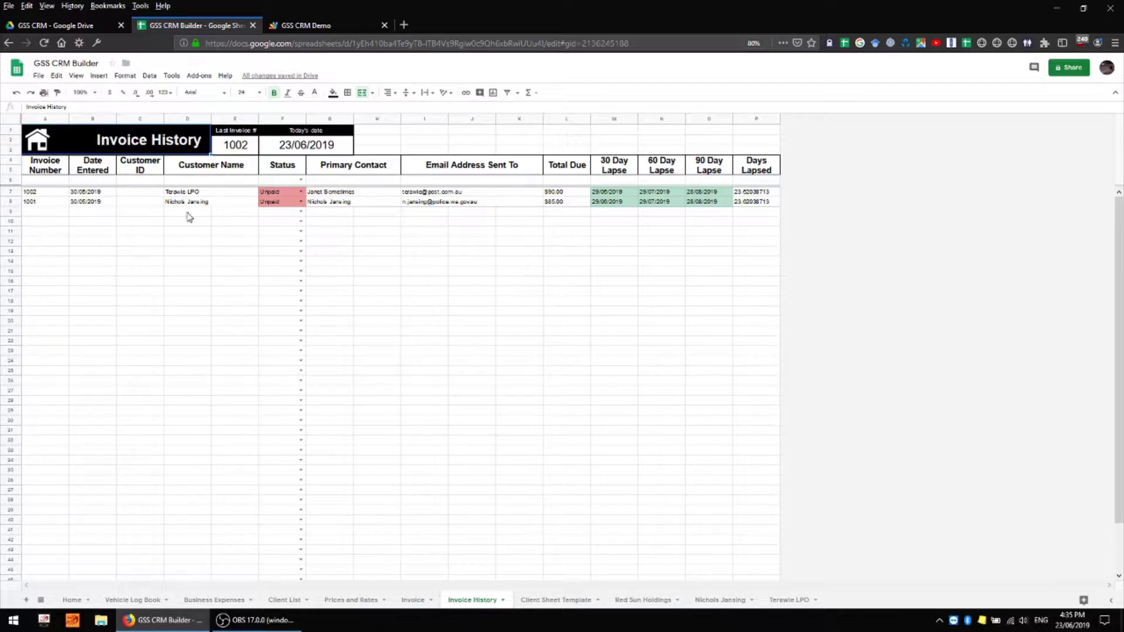
{"action": "left_click", "coordinate": [369, 601]}
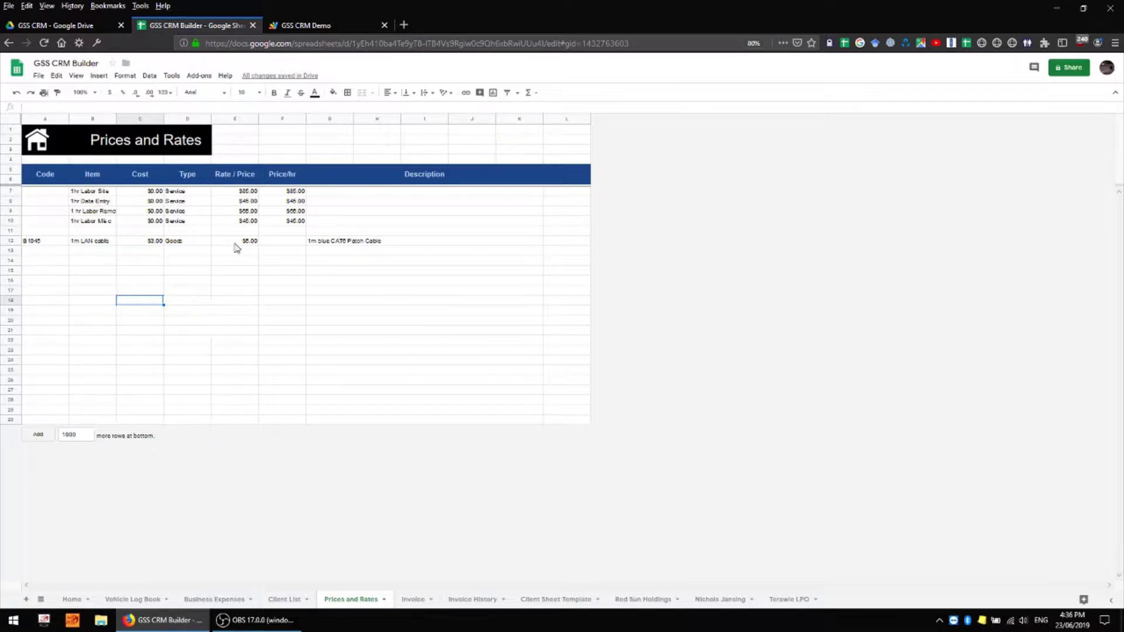
- Select the price list's header row, then return to blank invoice 1003
{"action": "left_click", "coordinate": [10, 179]}
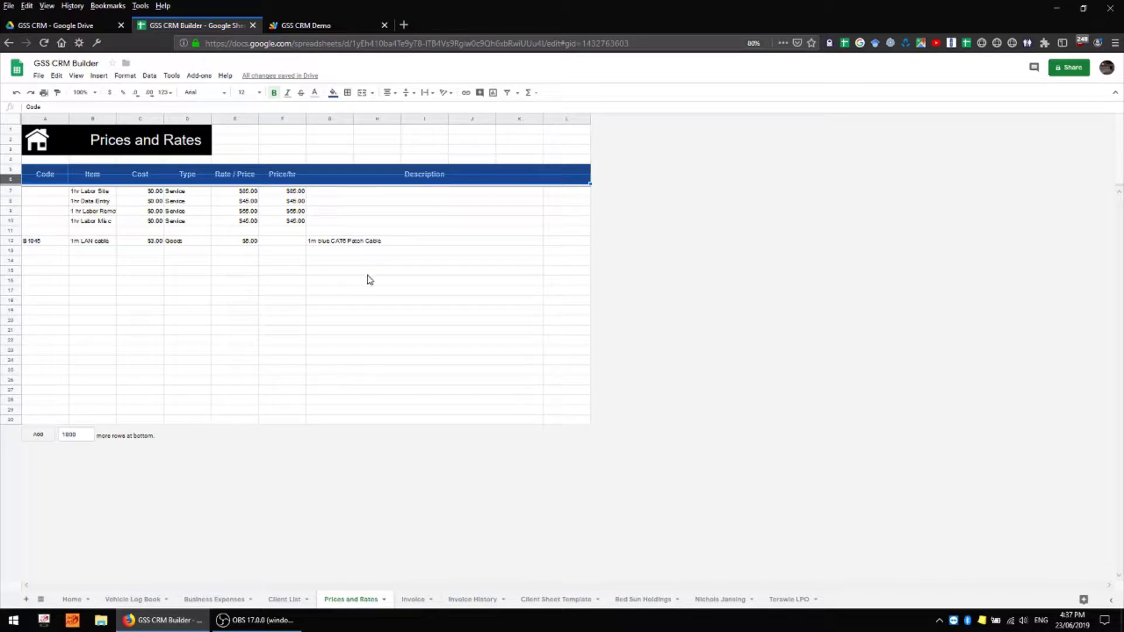
{"action": "left_click", "coordinate": [420, 602]}
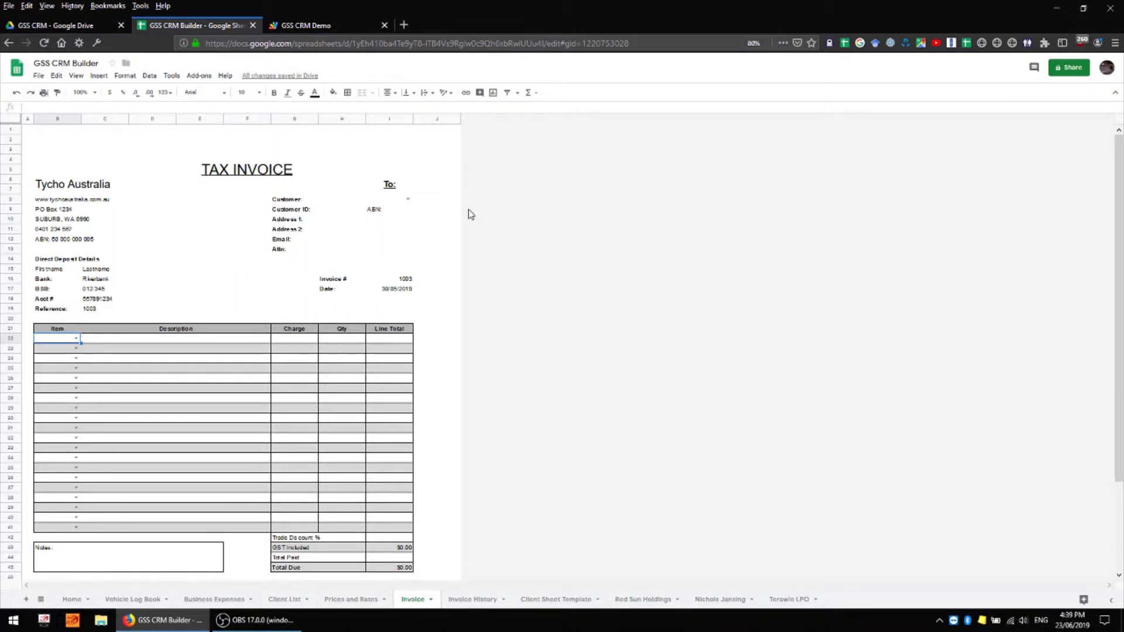
- Choose Red Sun Holdings as the customer, then check the Invoice # and Date cells
{"action": "left_click", "coordinate": [410, 201]}
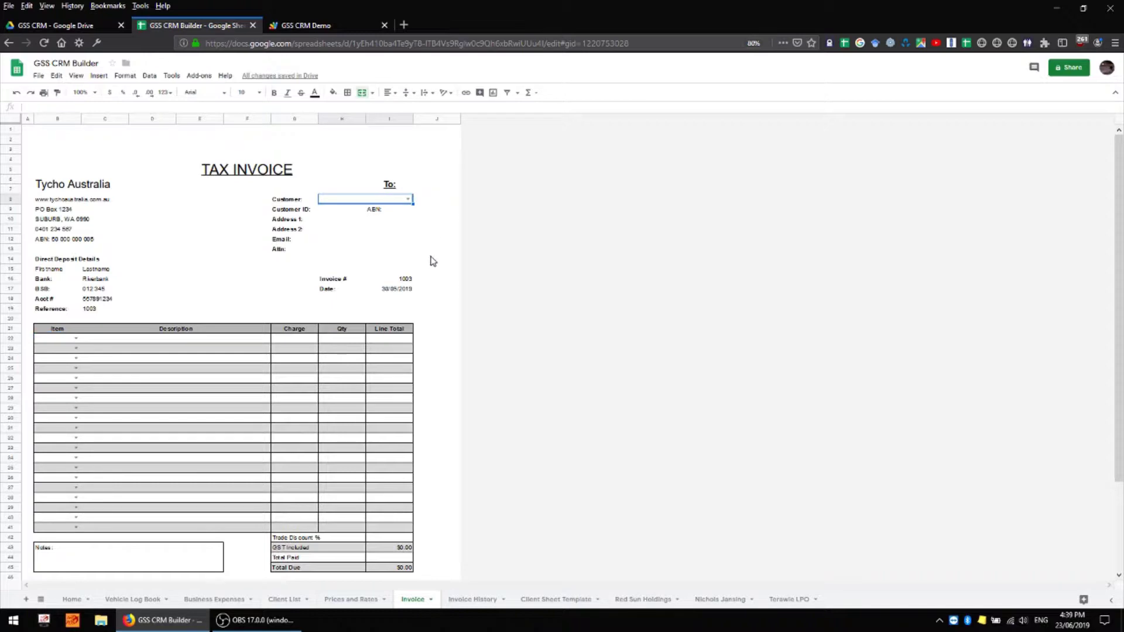
{"action": "left_click", "coordinate": [409, 201]}
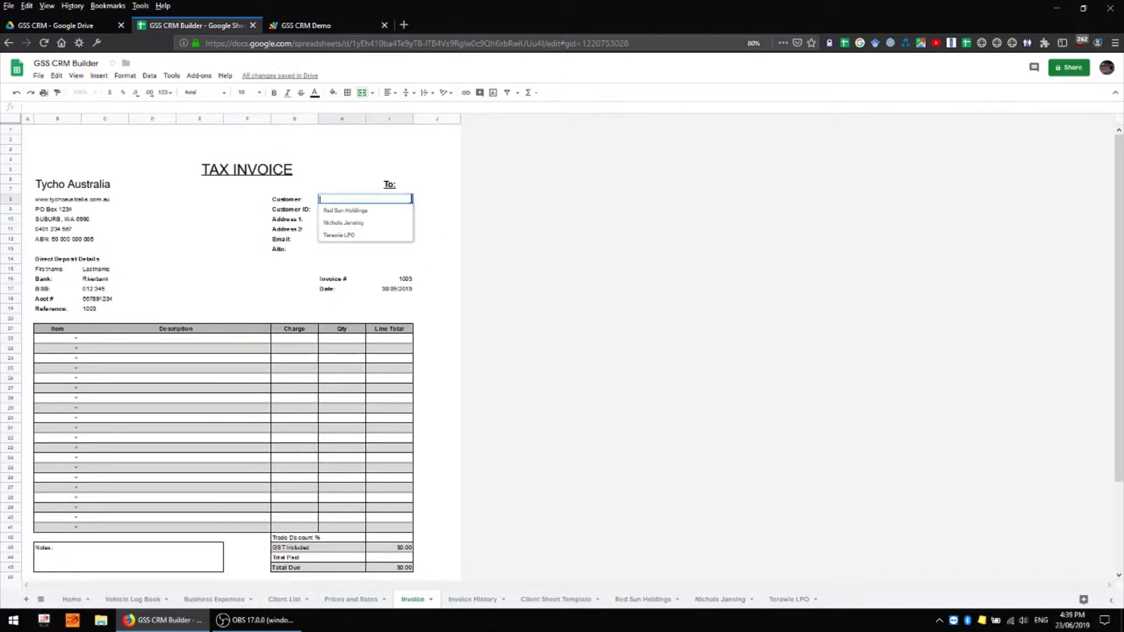
{"action": "left_click", "coordinate": [384, 212]}
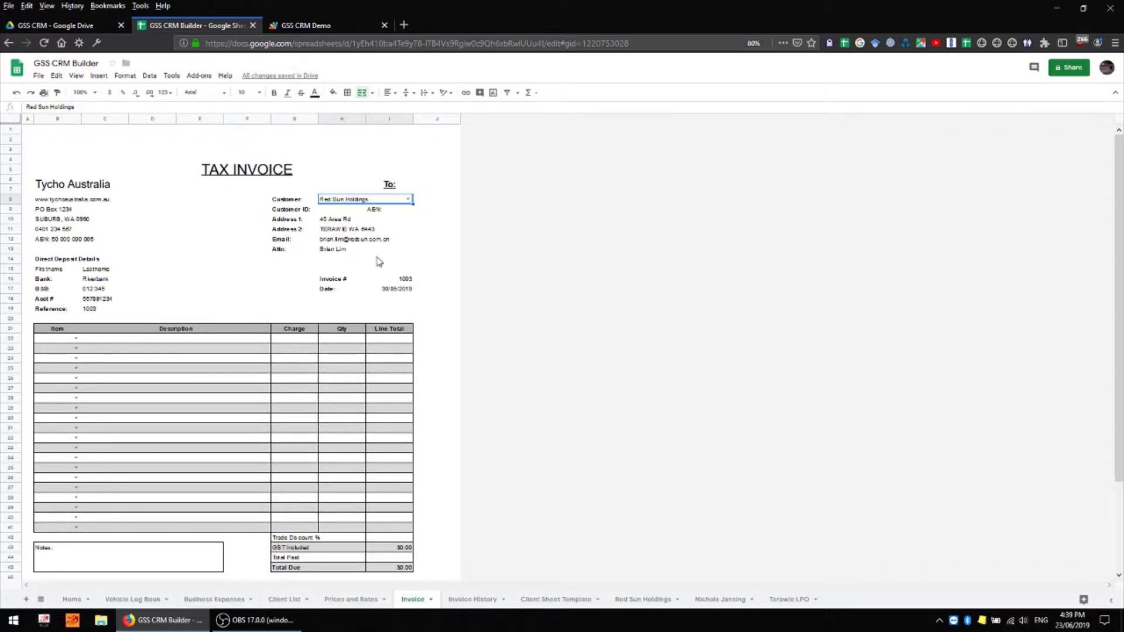
{"action": "left_click", "coordinate": [410, 283]}
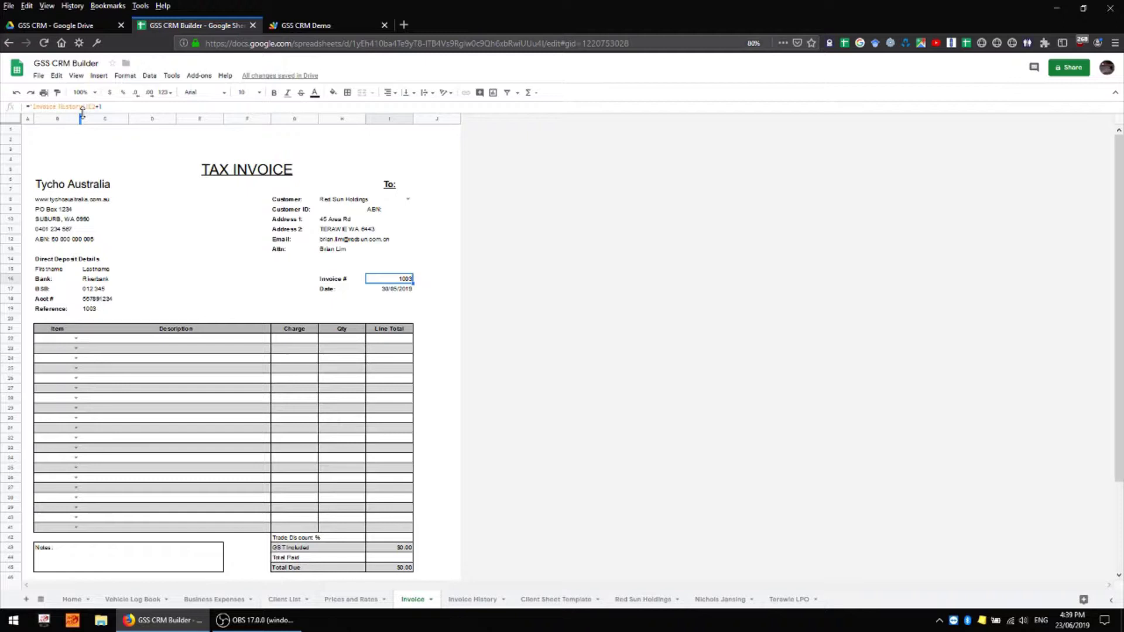
{"action": "left_click", "coordinate": [395, 290]}
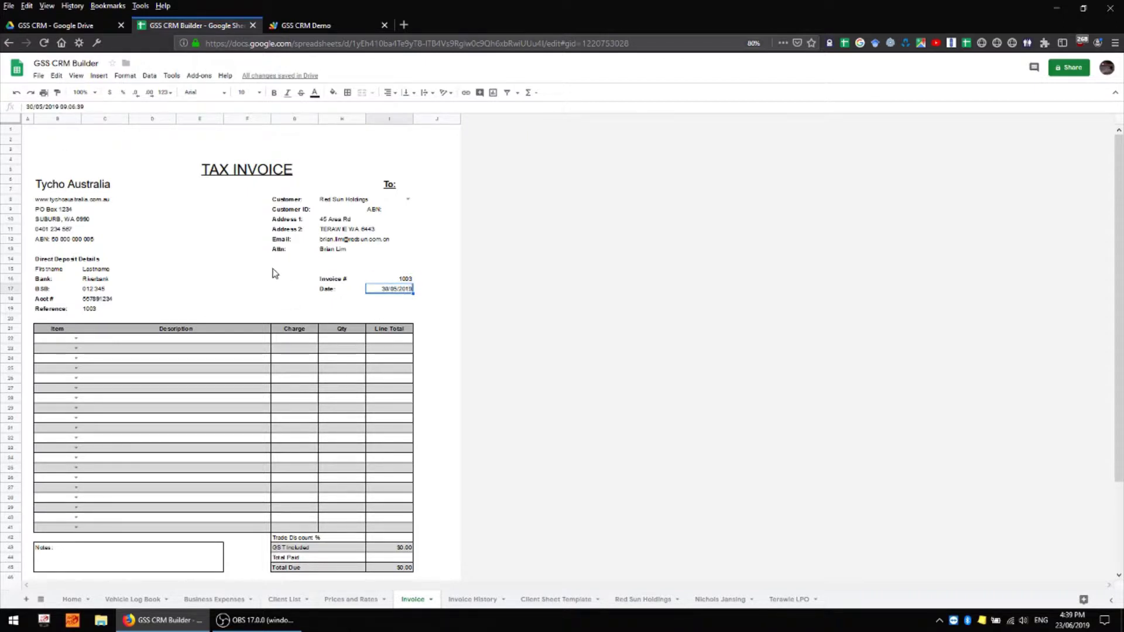
- Pick 19 June 2019 in the date picker as the invoice date
{"action": "double_click", "coordinate": [403, 291]}
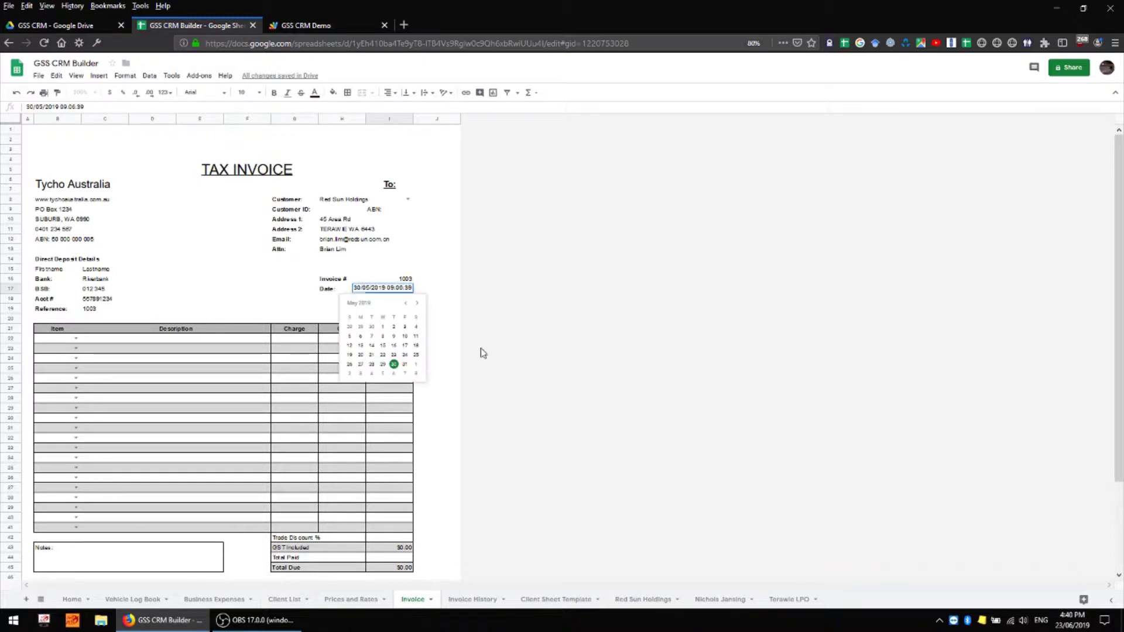
{"action": "left_click", "coordinate": [415, 303]}
{"action": "left_click", "coordinate": [384, 355]}
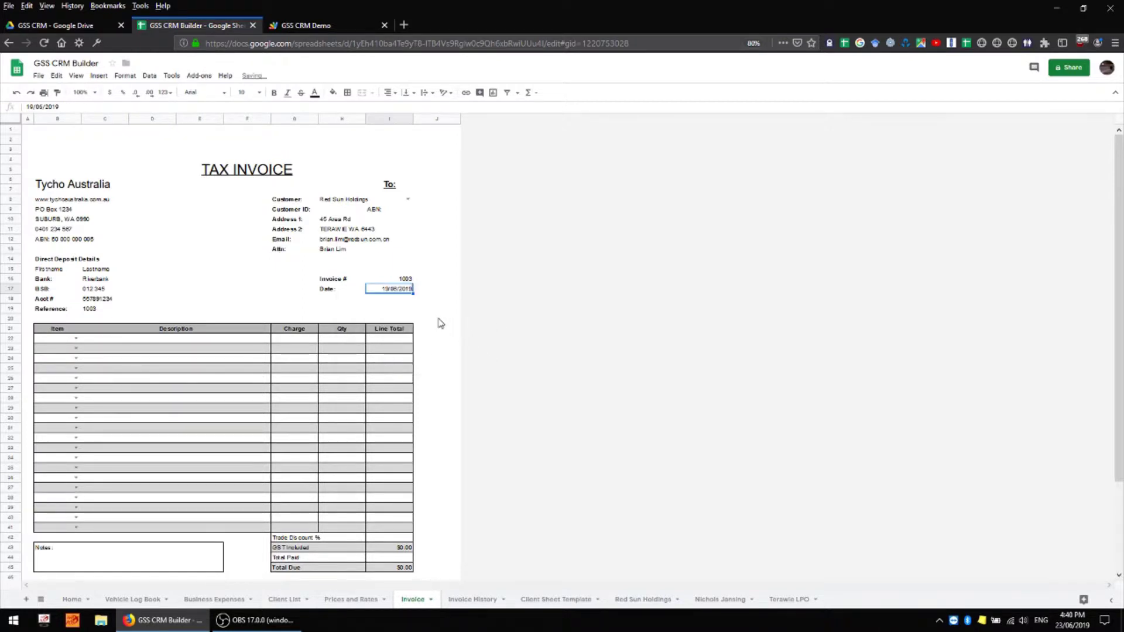
{"action": "left_click", "coordinate": [444, 317]}
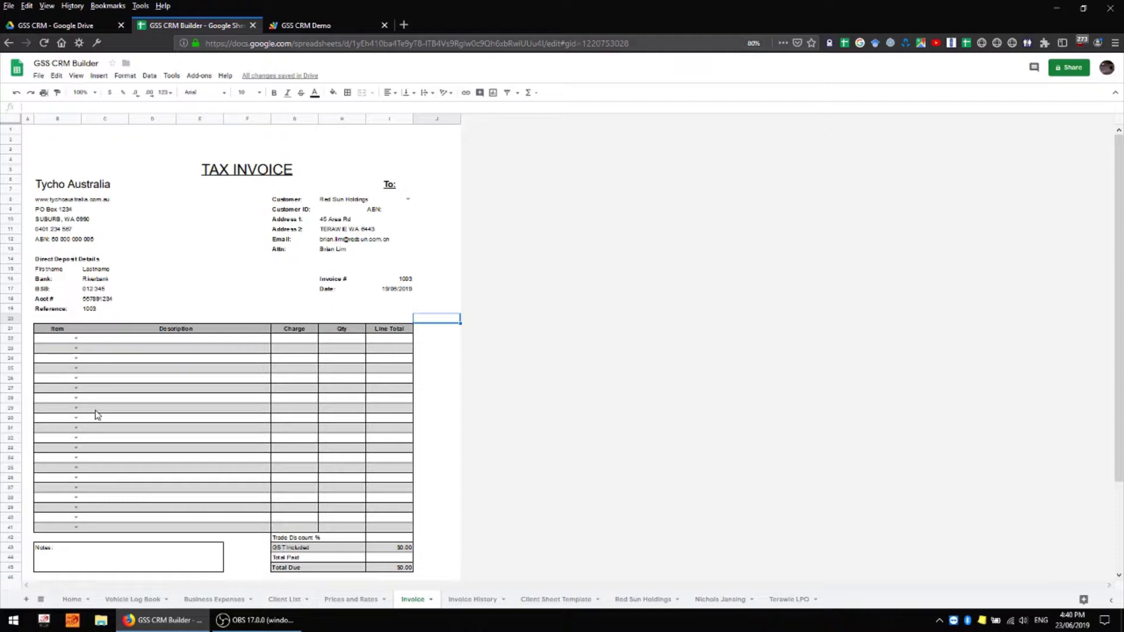
- Add 2 × 1hr Labor Site as the first invoice line
{"action": "left_click", "coordinate": [76, 340]}
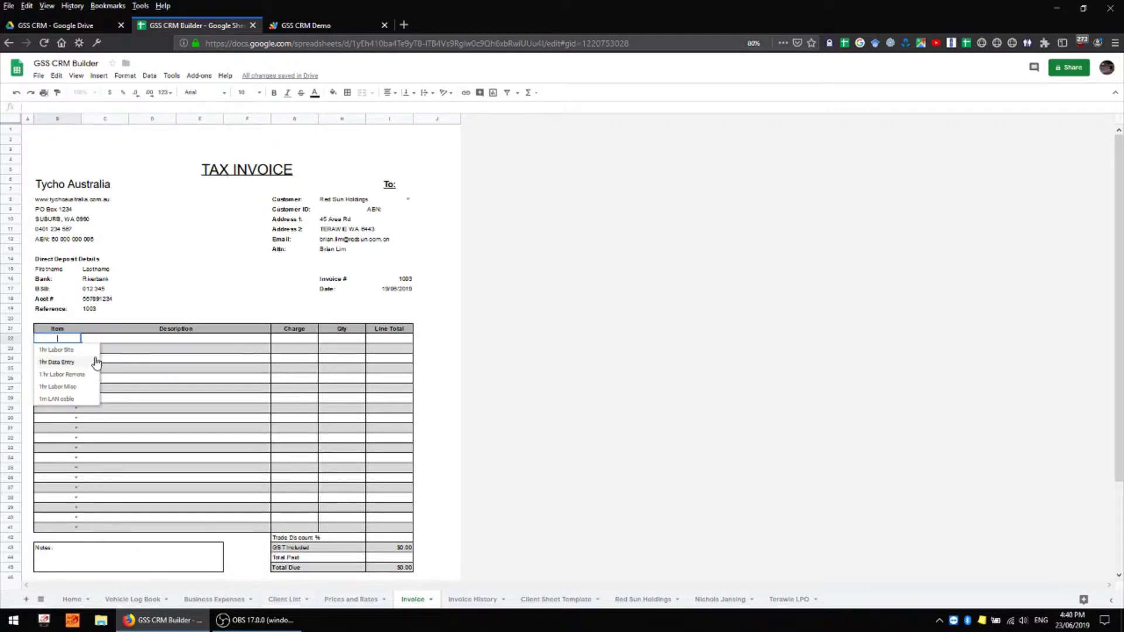
{"action": "left_click", "coordinate": [58, 350]}
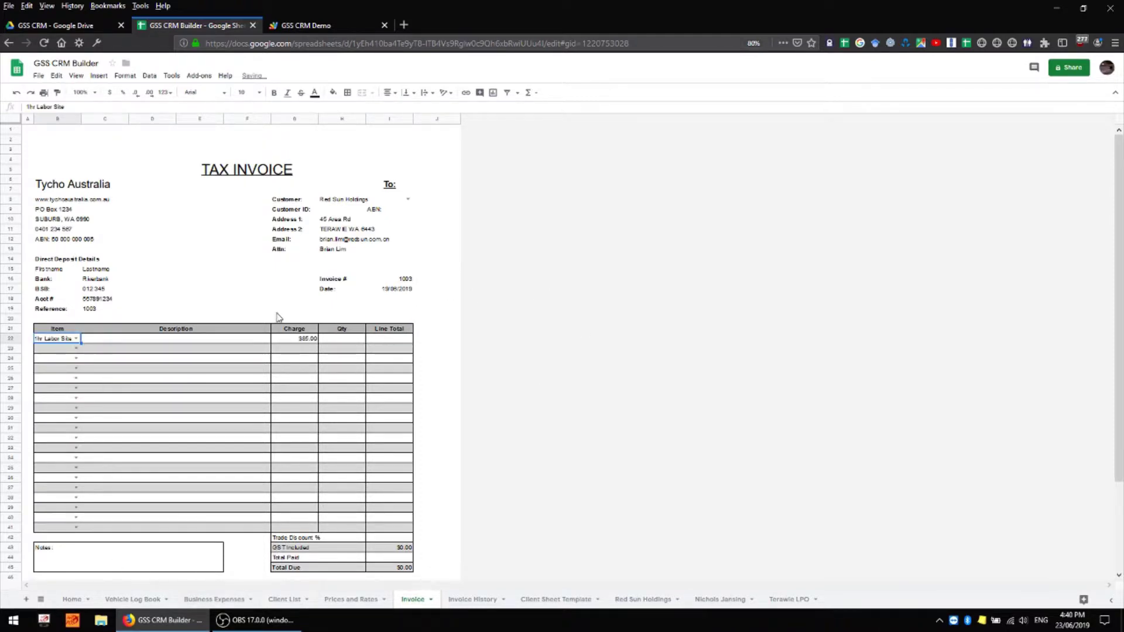
{"action": "left_click", "coordinate": [345, 340]}
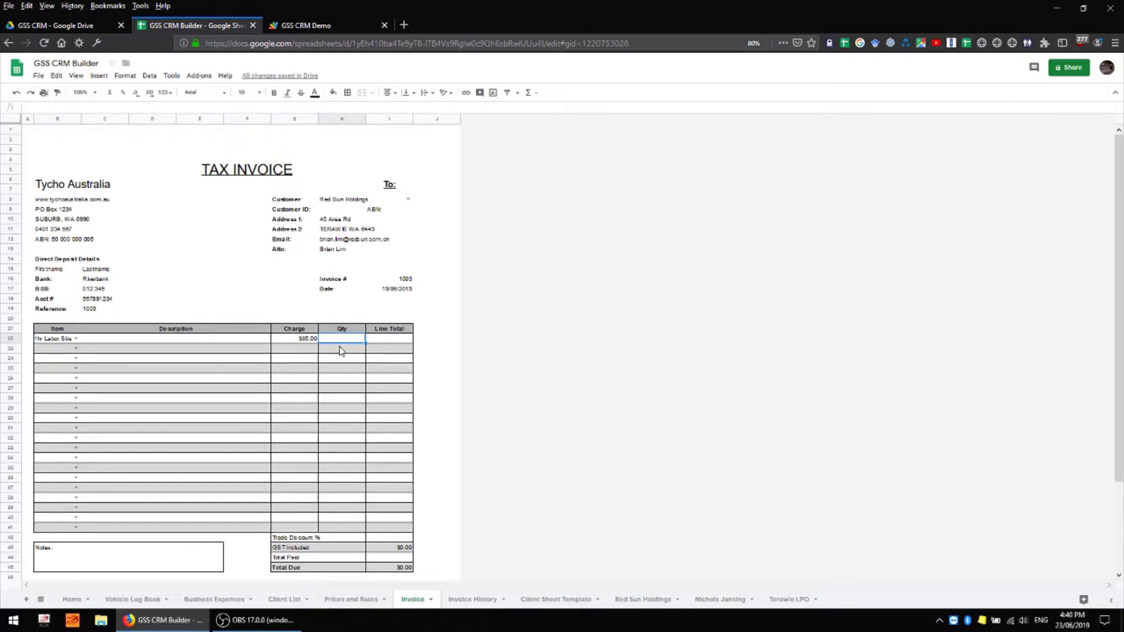
{"action": "type", "text": "2"}
{"action": "left_click", "coordinate": [454, 431]}
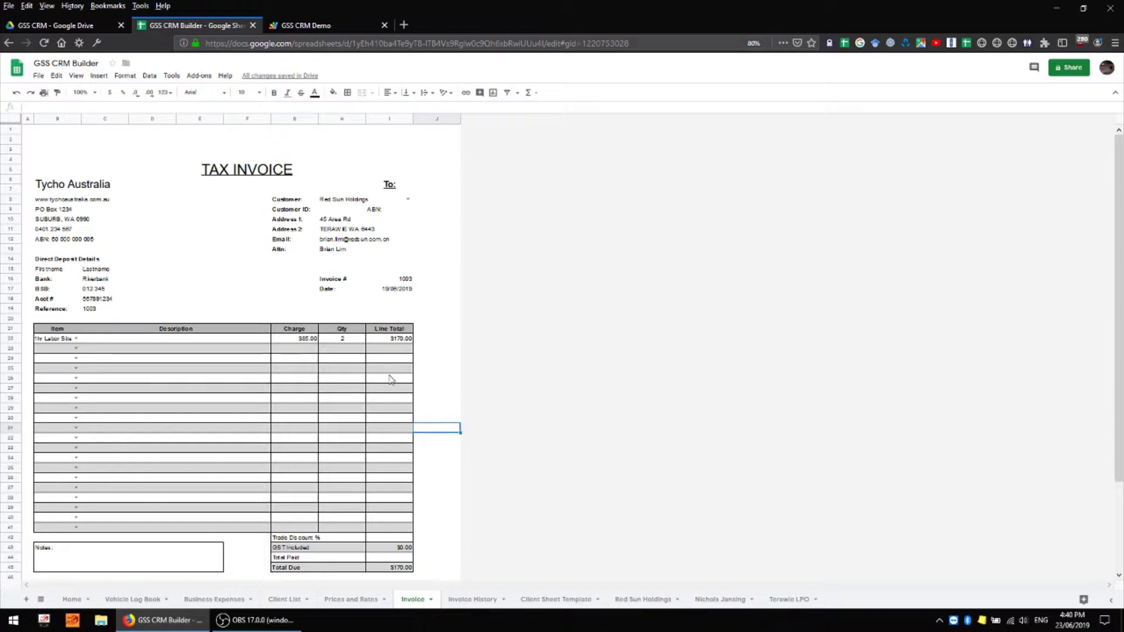
- Apply a 25% trade discount and record $50 paid, leaving $77.50 due
{"action": "scroll", "coordinate": [366, 404], "scroll_direction": "down", "scroll_amount": 3}
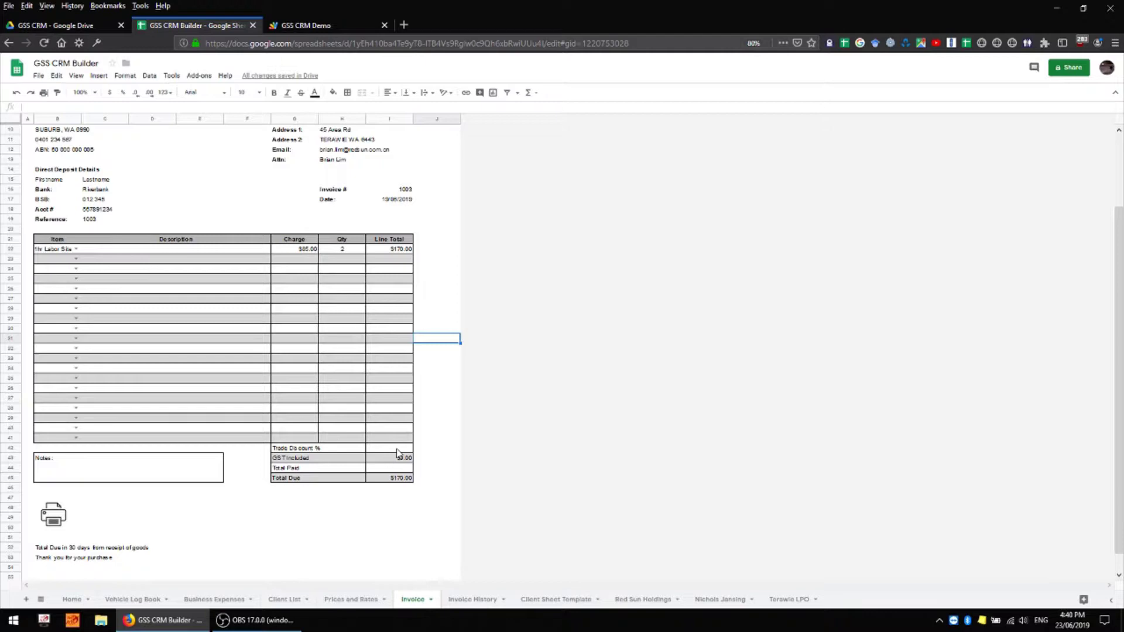
{"action": "left_click", "coordinate": [396, 449]}
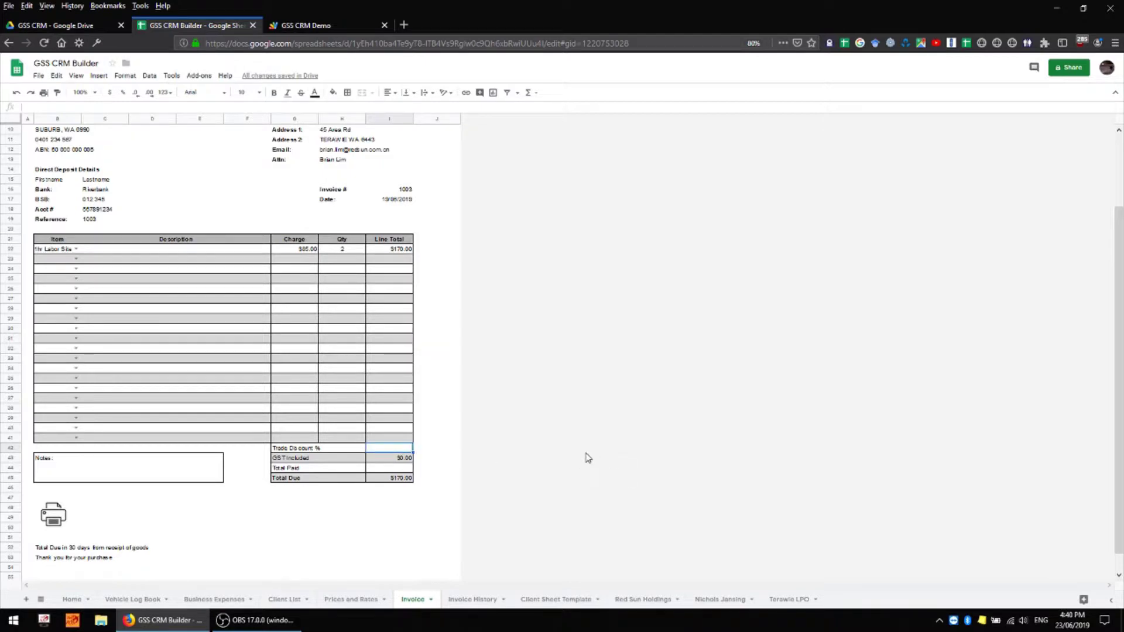
{"action": "type", "text": "2%"}
{"action": "left_click", "coordinate": [445, 460]}
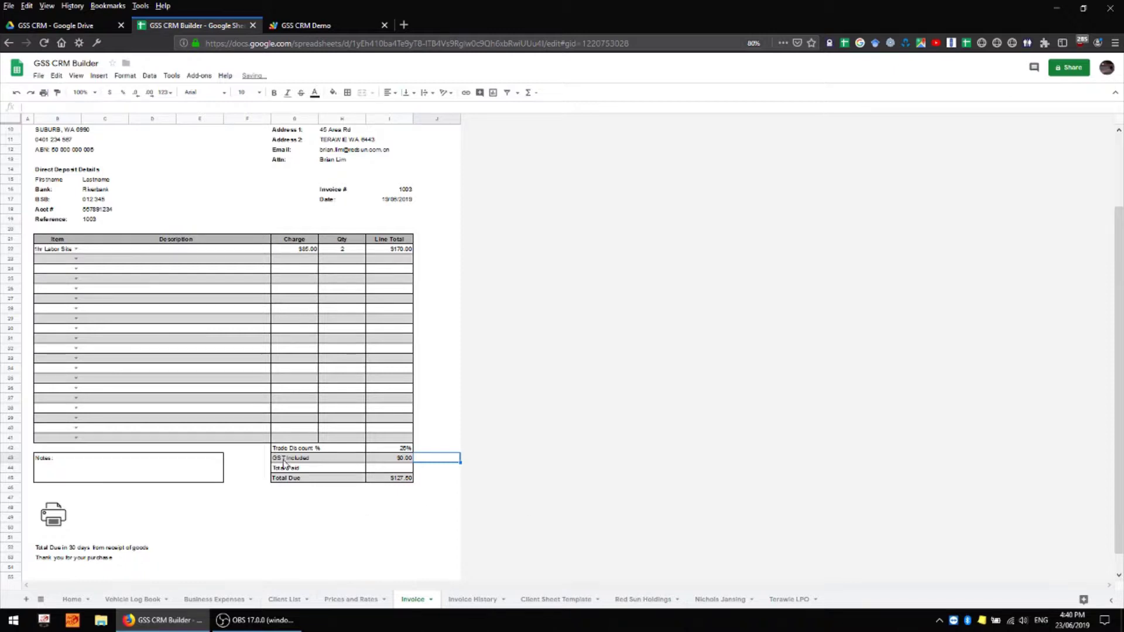
{"action": "left_click", "coordinate": [406, 468]}
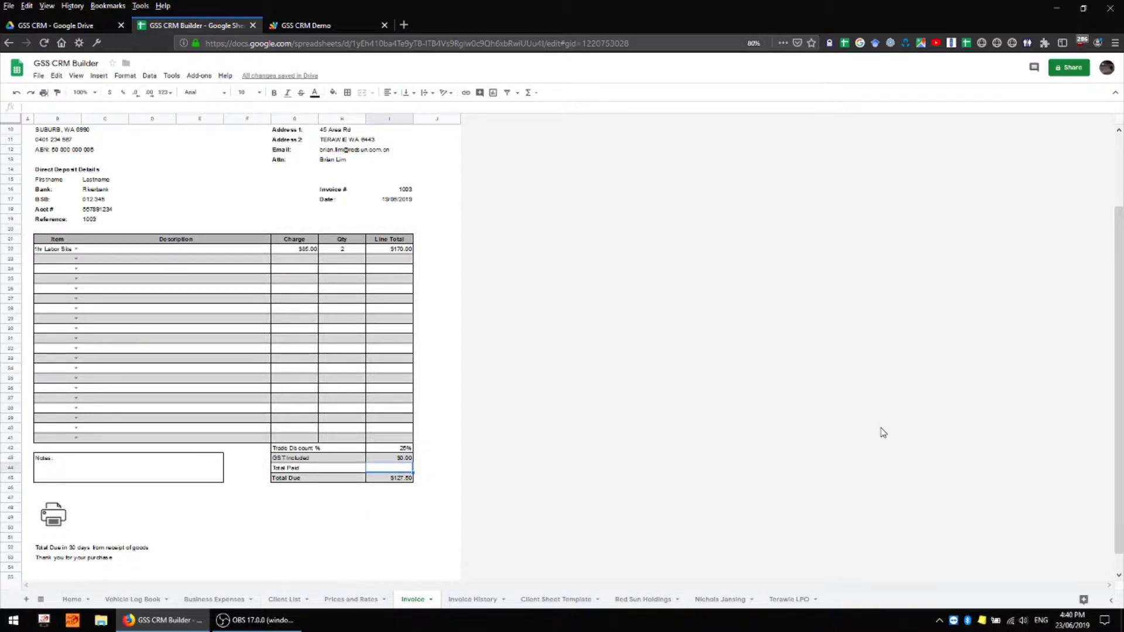
{"action": "type", "text": "50"}
{"action": "key", "text": "Return"}
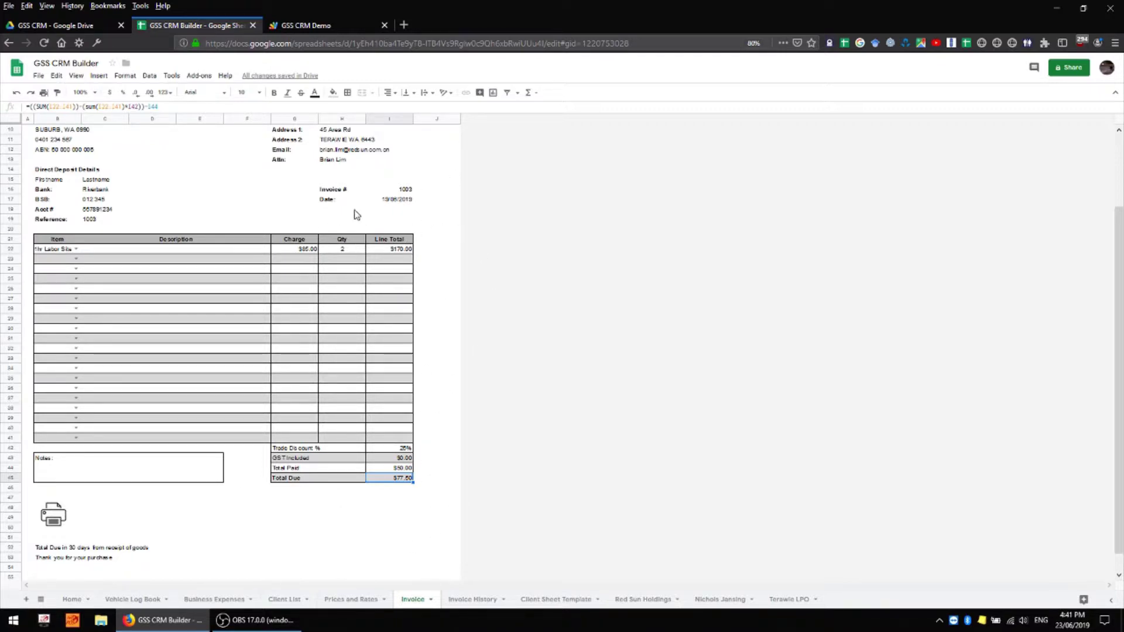
{"action": "left_click", "coordinate": [310, 252]}
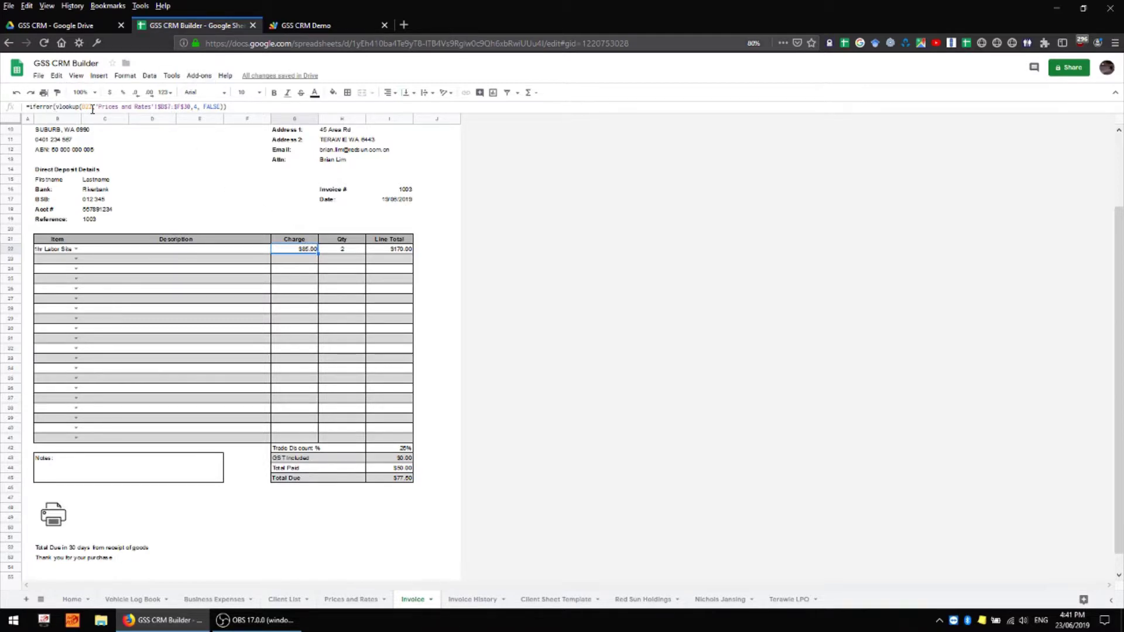
{"action": "type", "text": ","}
{"action": "double_click", "coordinate": [196, 106]}
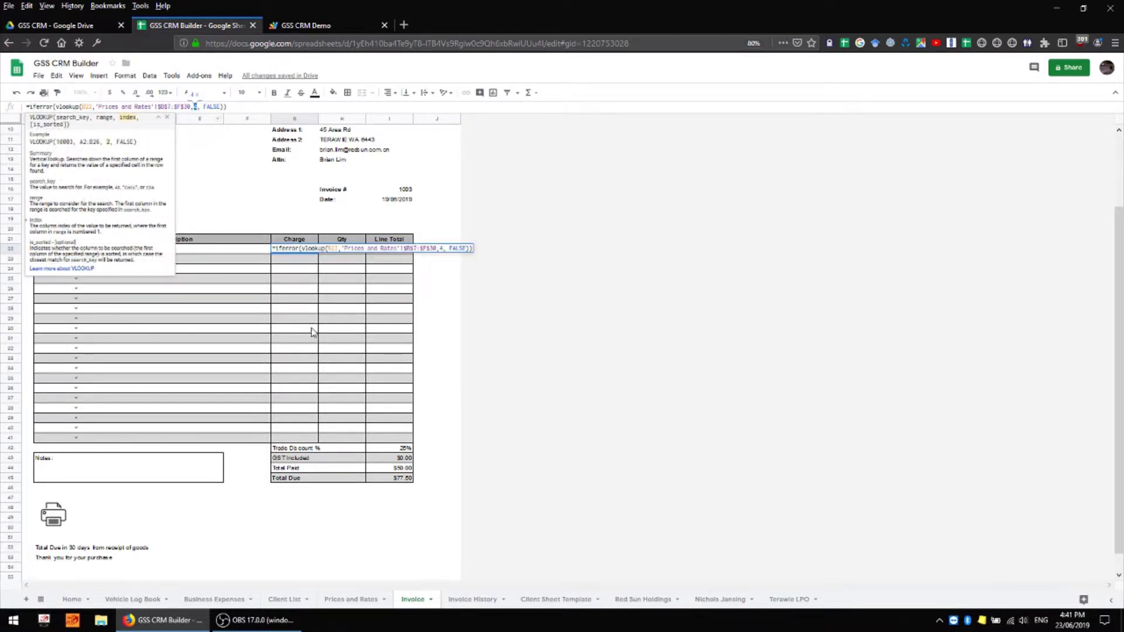
{"action": "left_click", "coordinate": [451, 280]}
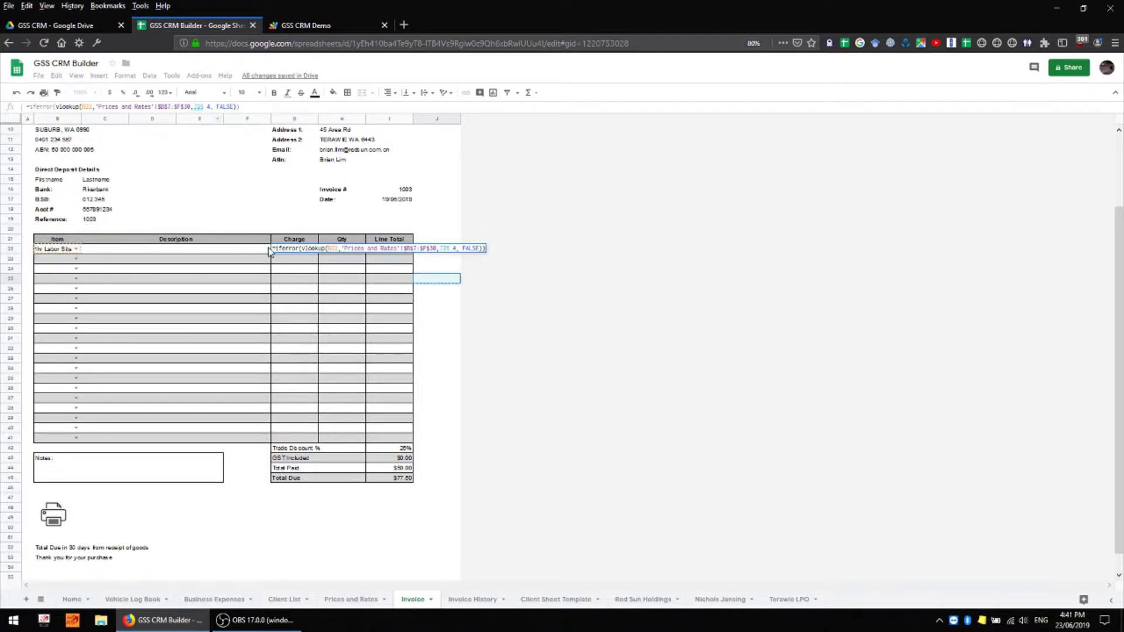
{"action": "left_click", "coordinate": [297, 260]}
{"action": "key", "text": "Escape"}
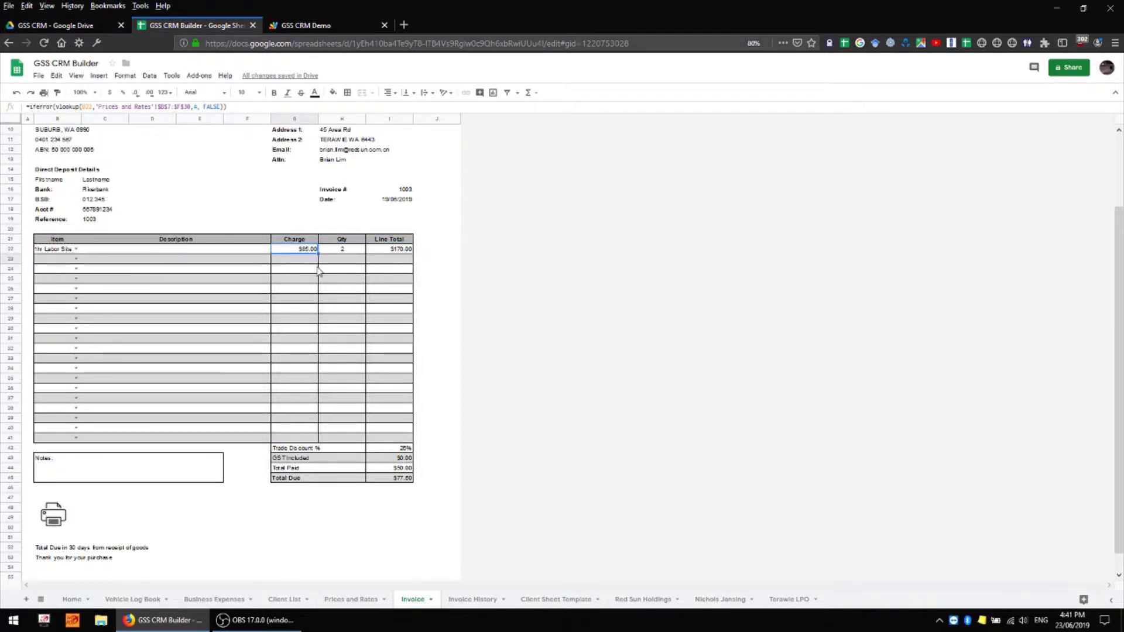
{"action": "left_click", "coordinate": [357, 253]}
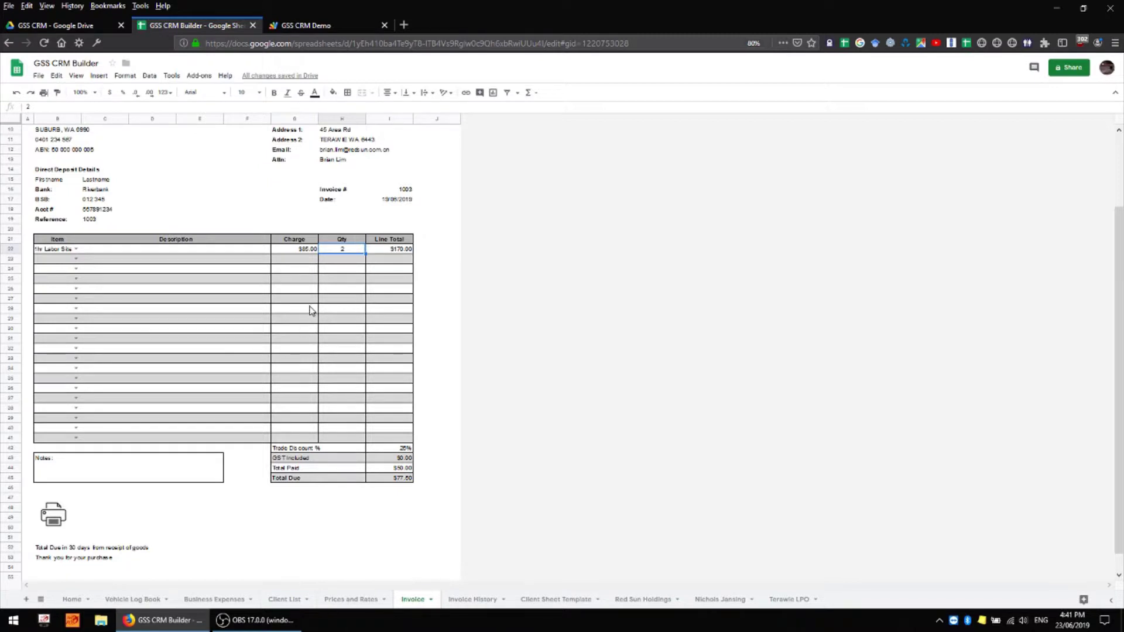
{"action": "type", "text": "3"}
{"action": "left_click", "coordinate": [433, 271]}
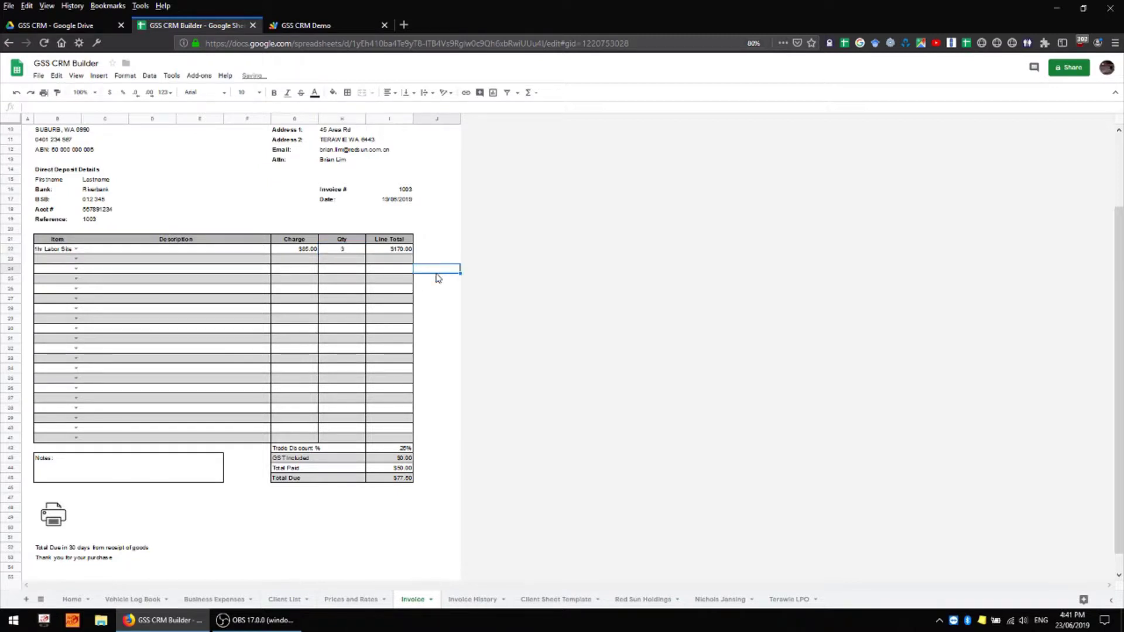
{"action": "left_click", "coordinate": [391, 250]}
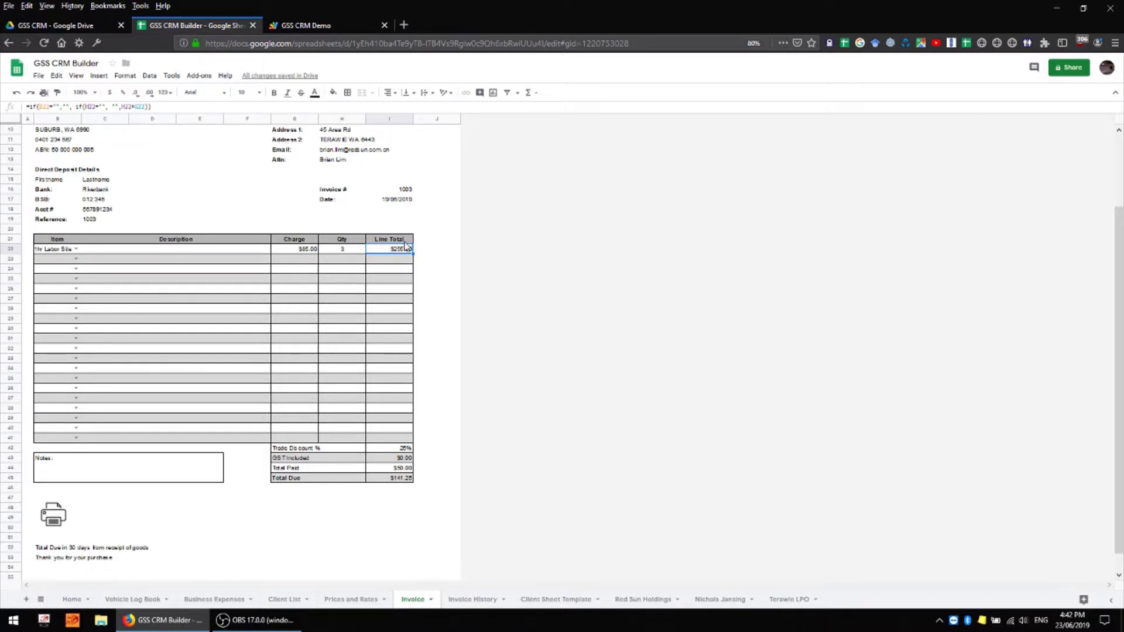
{"action": "left_click", "coordinate": [305, 251]}
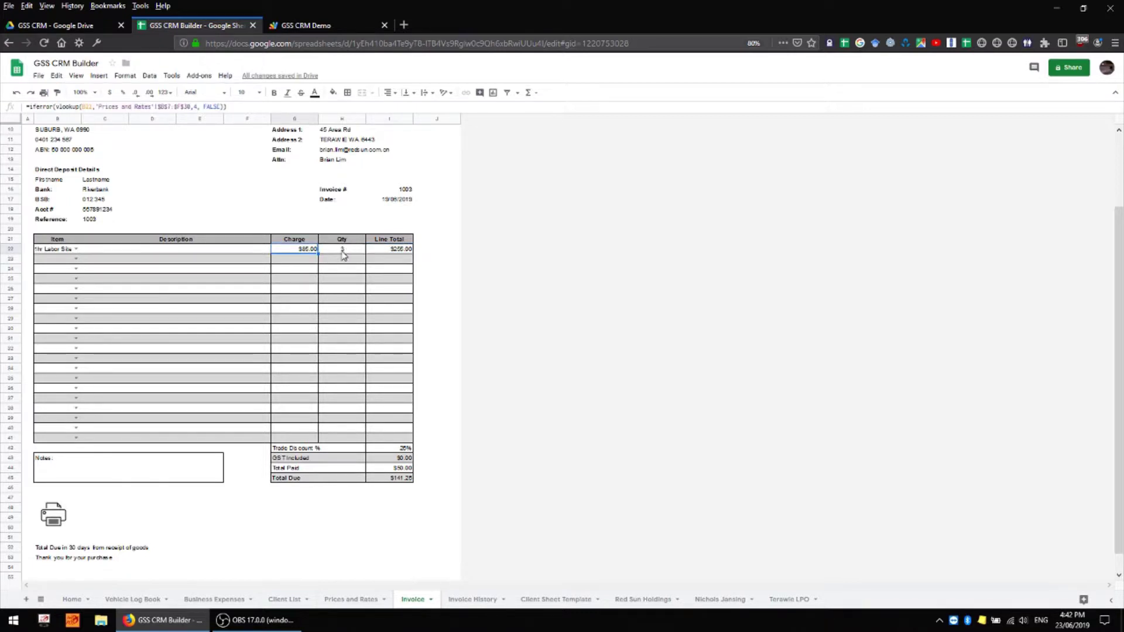
{"action": "left_click", "coordinate": [343, 253]}
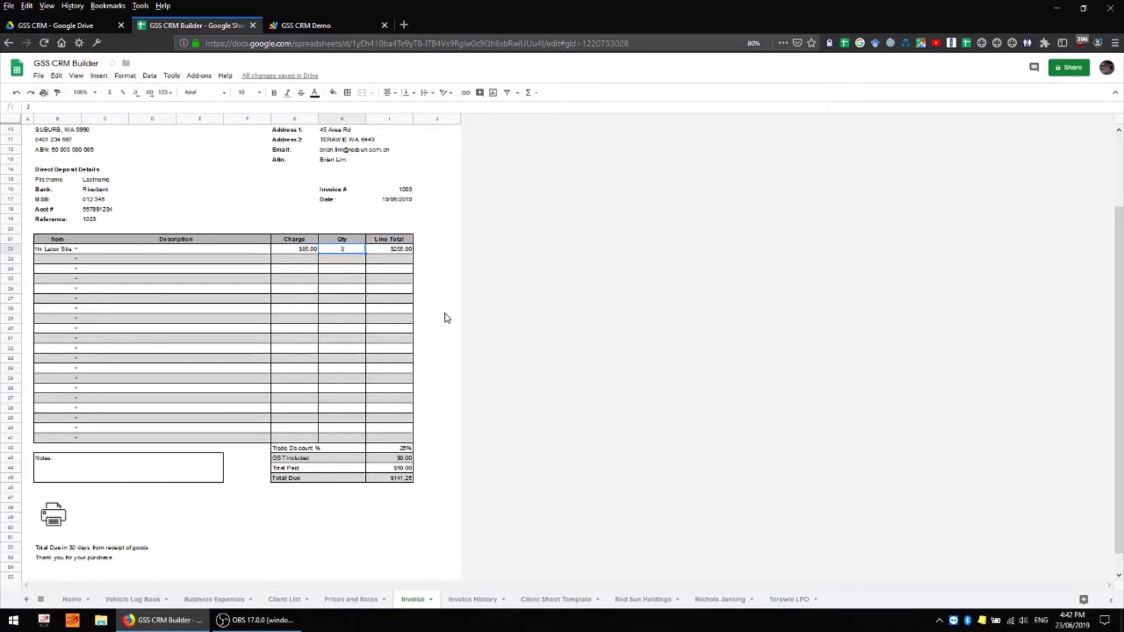
{"action": "left_click", "coordinate": [402, 480]}
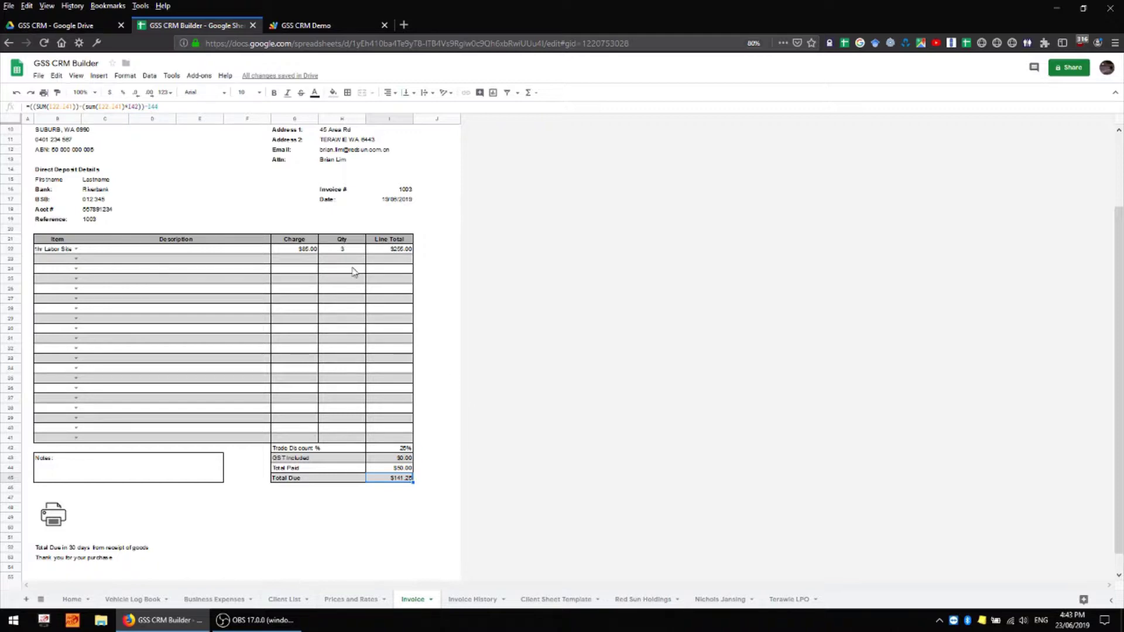
{"action": "left_click", "coordinate": [167, 253]}
{"action": "double_click", "coordinate": [168, 254]}
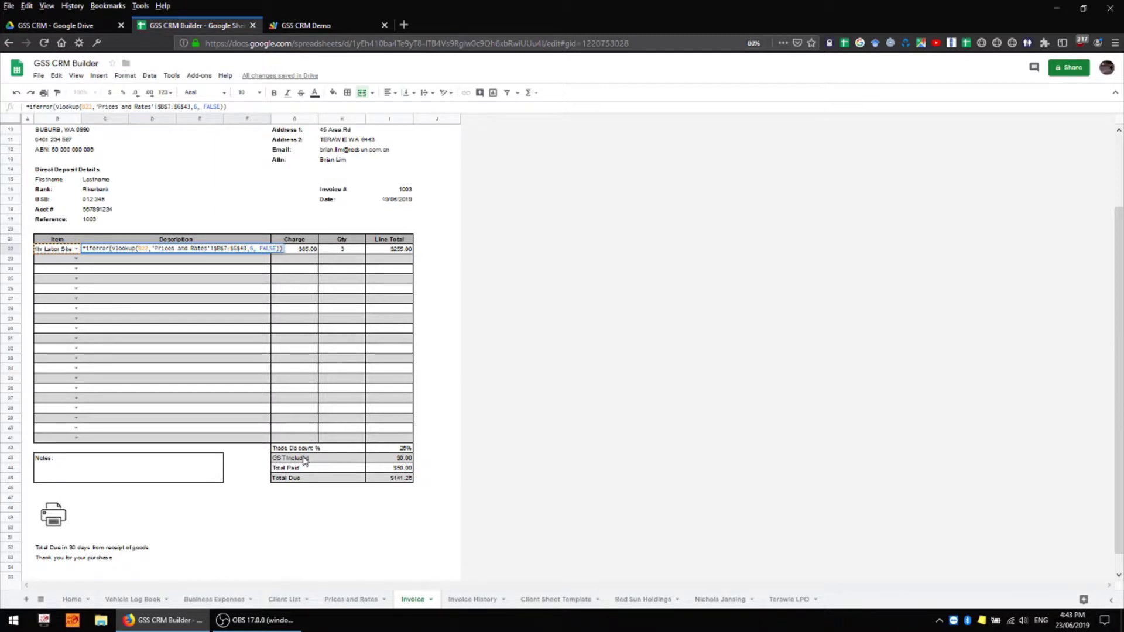
{"action": "key", "text": "Escape"}
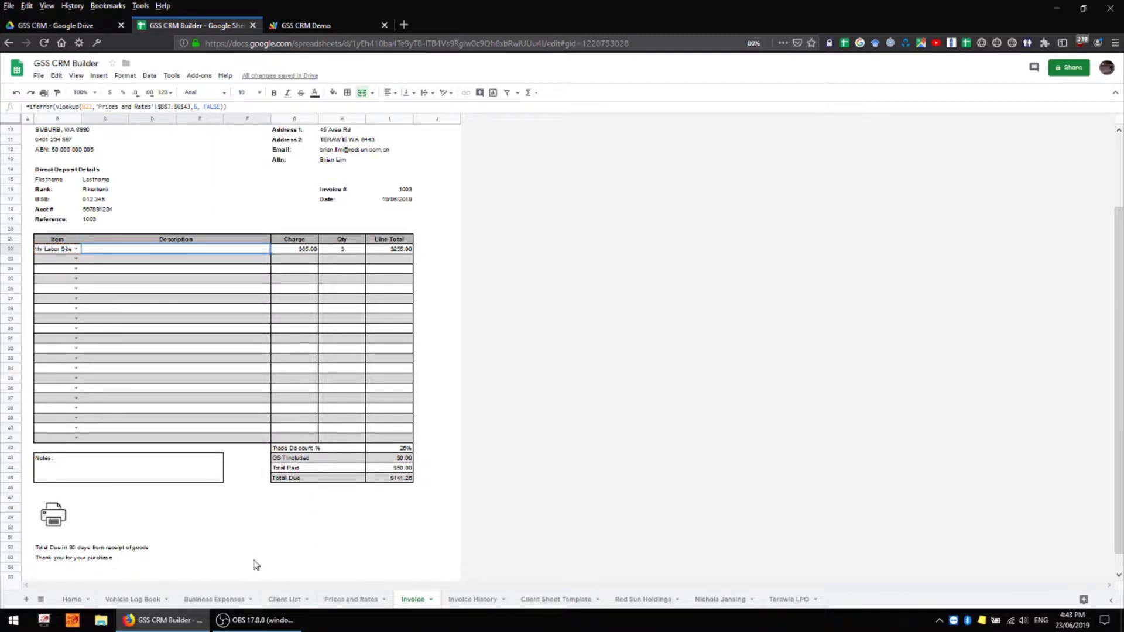
{"action": "left_click", "coordinate": [363, 599]}
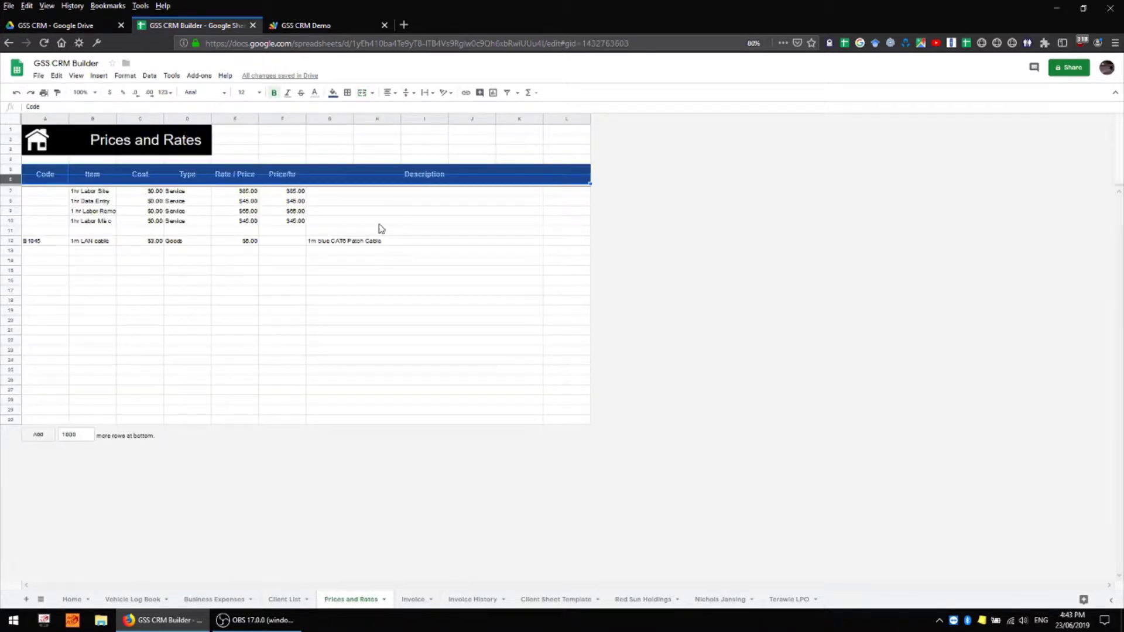
{"action": "left_click", "coordinate": [430, 191]}
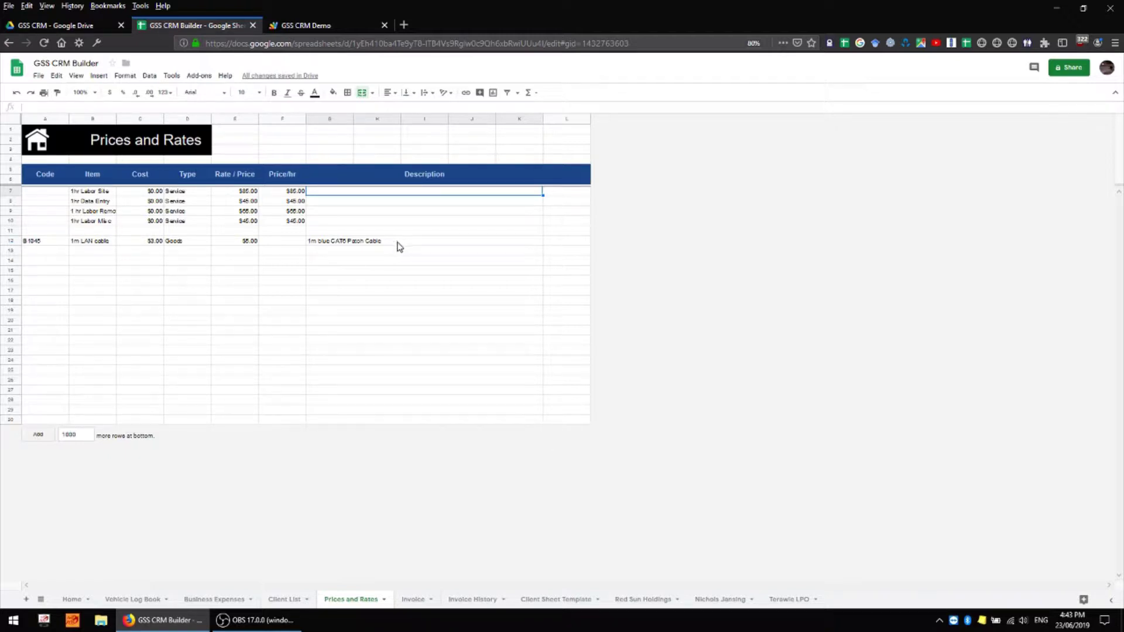
- Add 1m LAN cable as the second invoice line on the Invoice sheet
{"action": "left_click", "coordinate": [405, 604]}
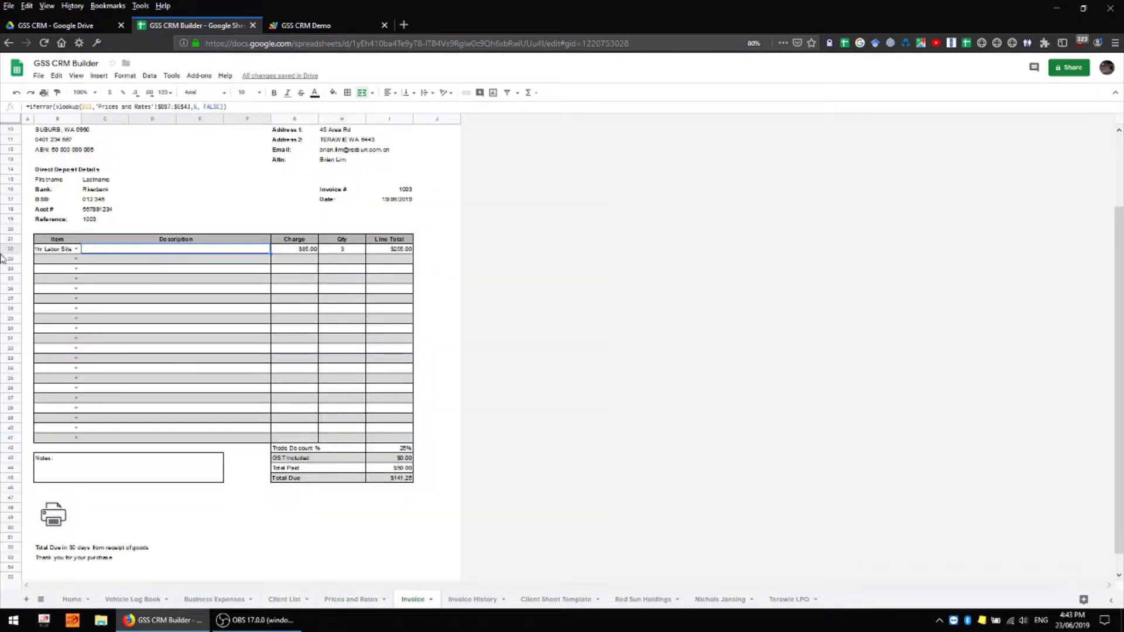
{"action": "left_click", "coordinate": [75, 260]}
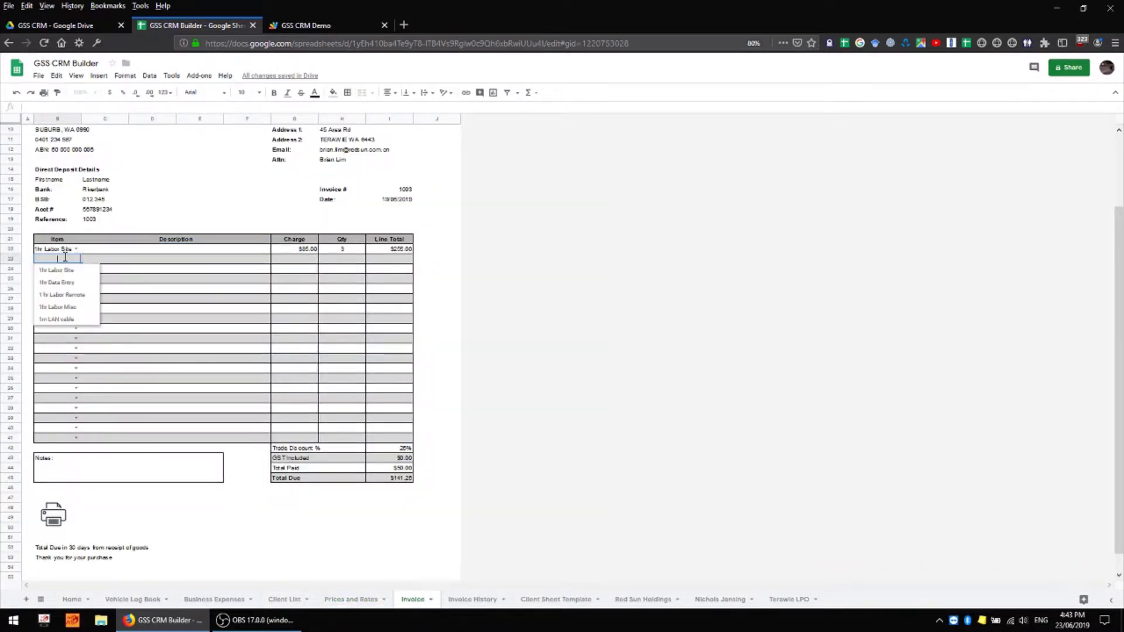
{"action": "left_click", "coordinate": [59, 320]}
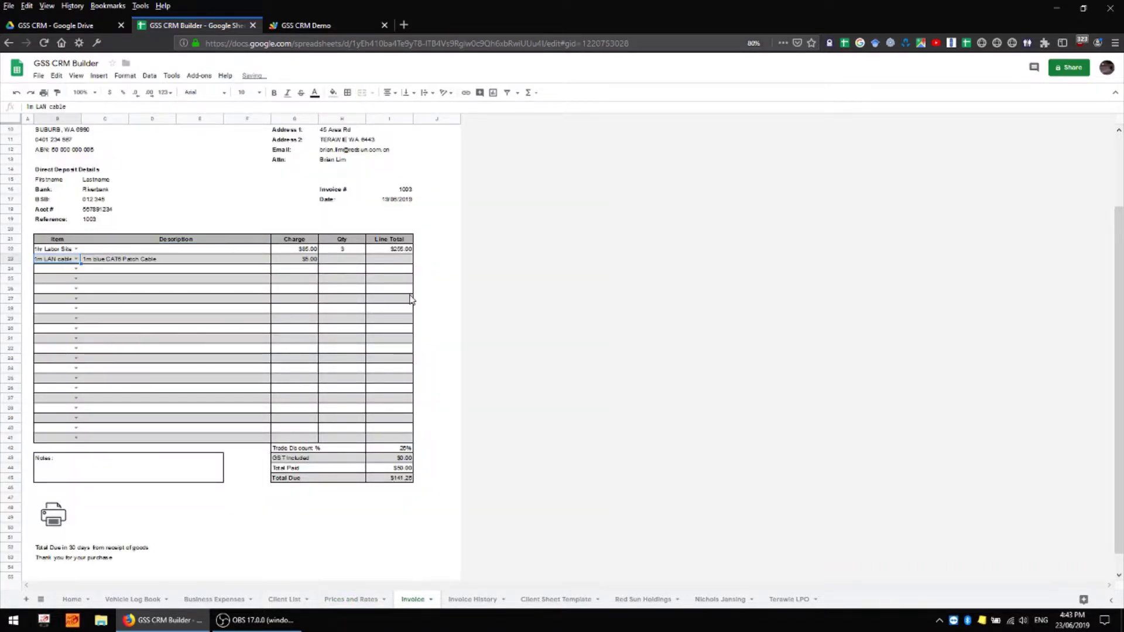
{"action": "left_click", "coordinate": [130, 260]}
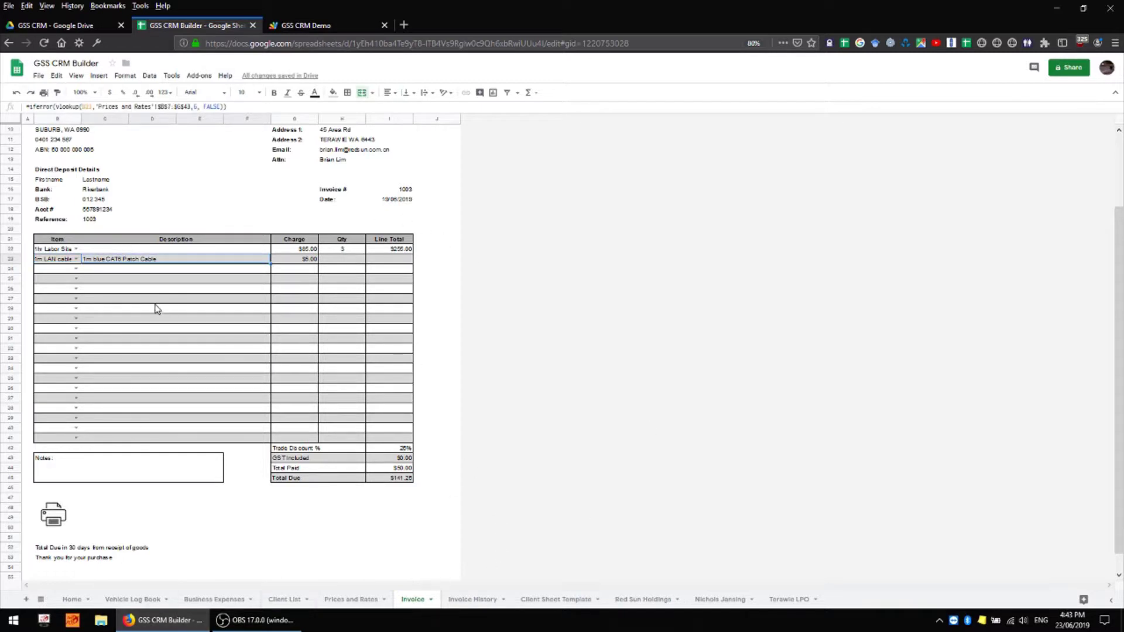
- Change the first line's description to 'Installation of hardware at Red Sun Holdings'
{"action": "left_click", "coordinate": [194, 250]}
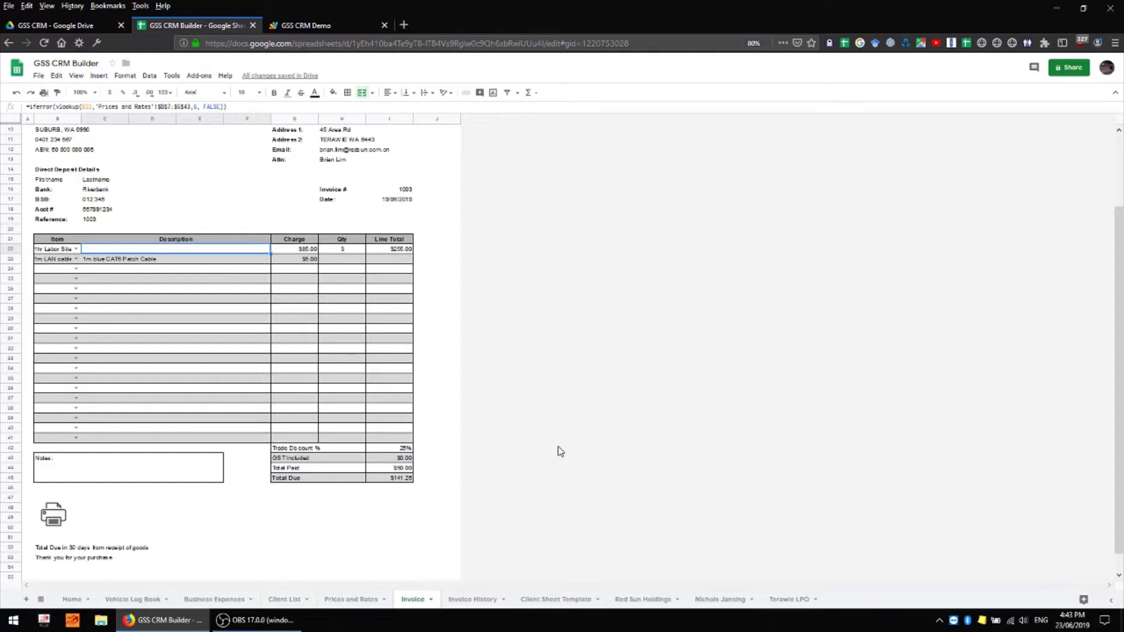
{"action": "type", "text": "In"}
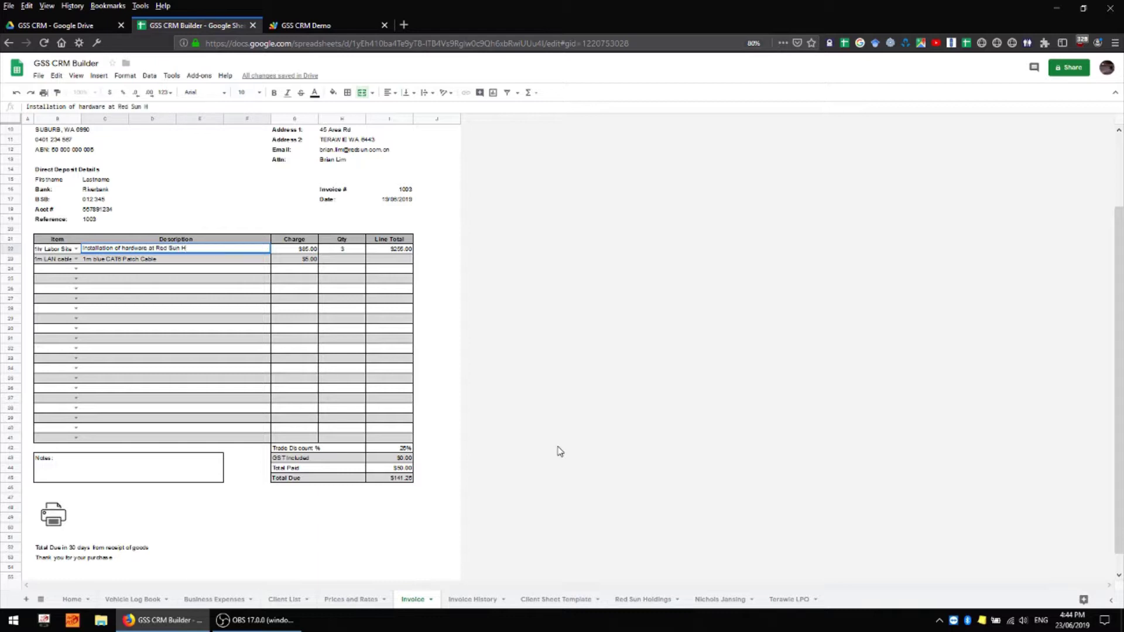
{"action": "type", "text": "oldings"}
{"action": "key", "text": "Return"}
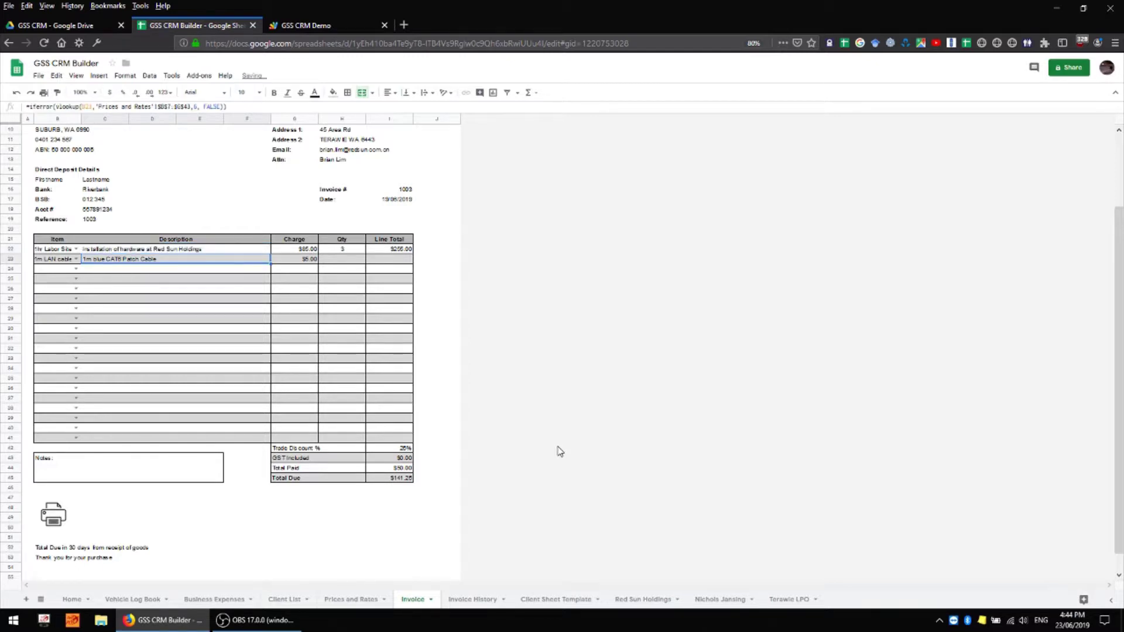
{"action": "left_click", "coordinate": [195, 250]}
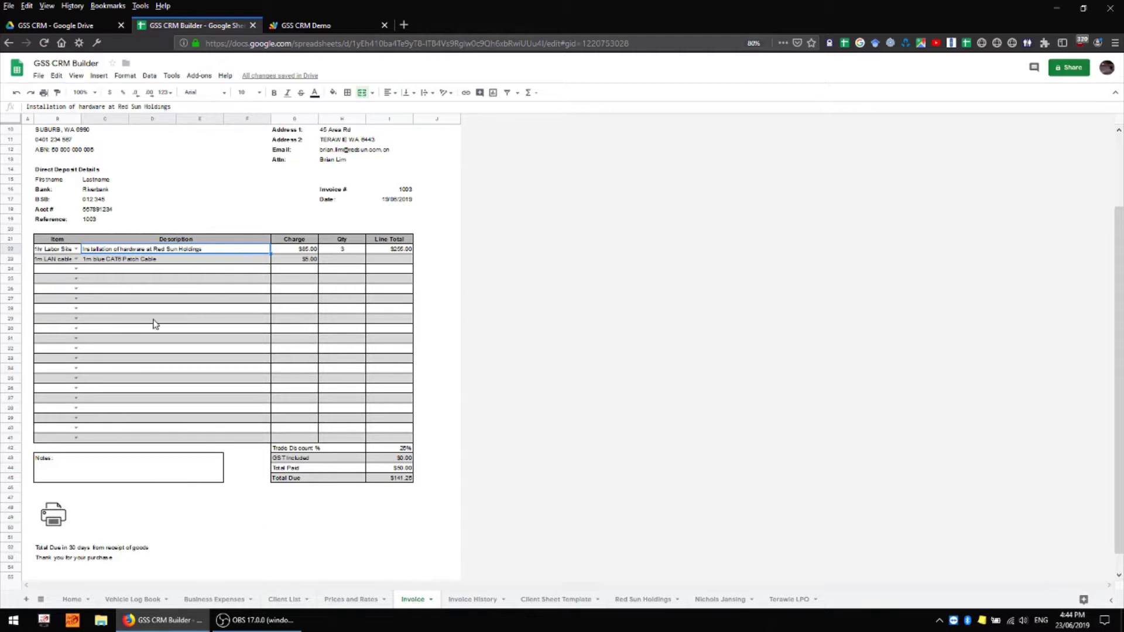
{"action": "scroll", "coordinate": [427, 417], "scroll_direction": "up", "scroll_amount": 3}
{"action": "left_click", "coordinate": [432, 497]}
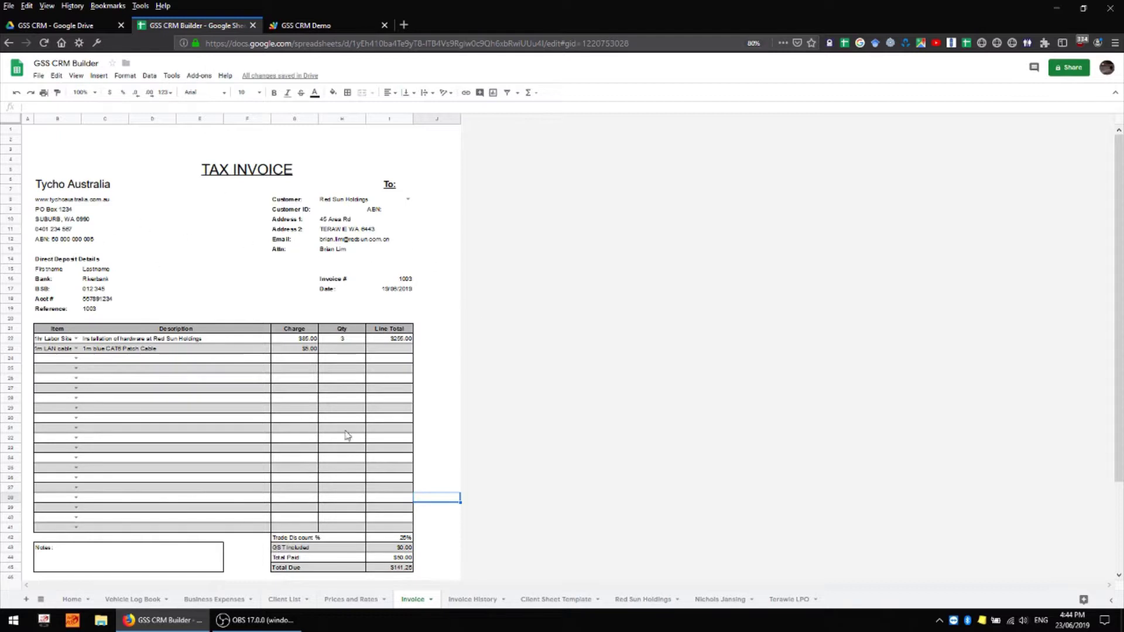
{"action": "scroll", "coordinate": [417, 325], "scroll_direction": "down", "scroll_amount": 4}
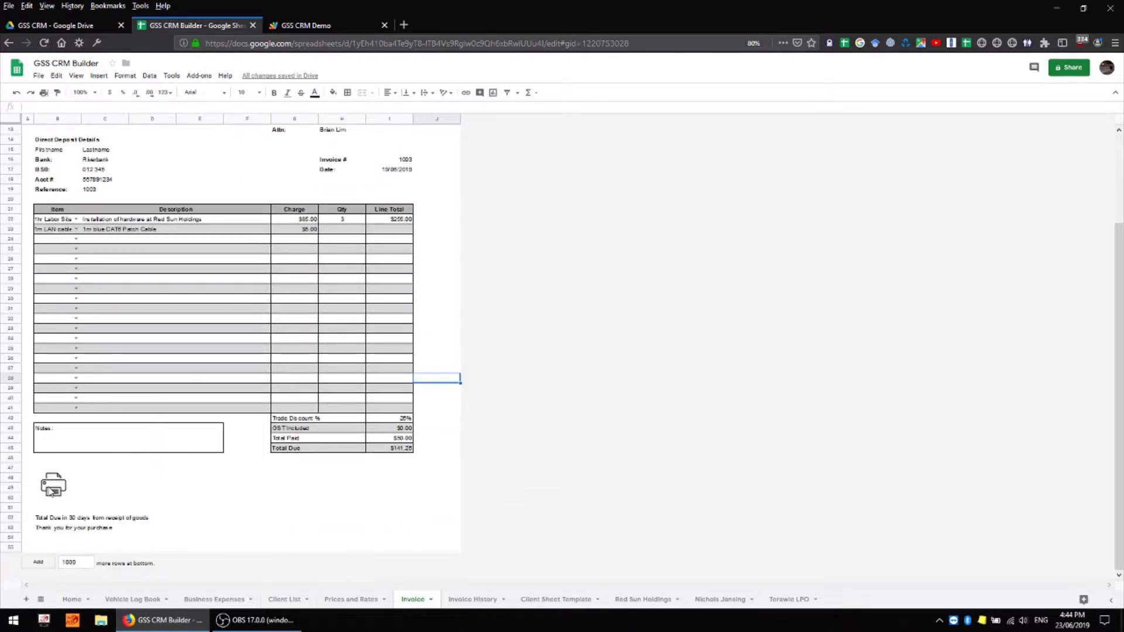
{"action": "left_click", "coordinate": [56, 490]}
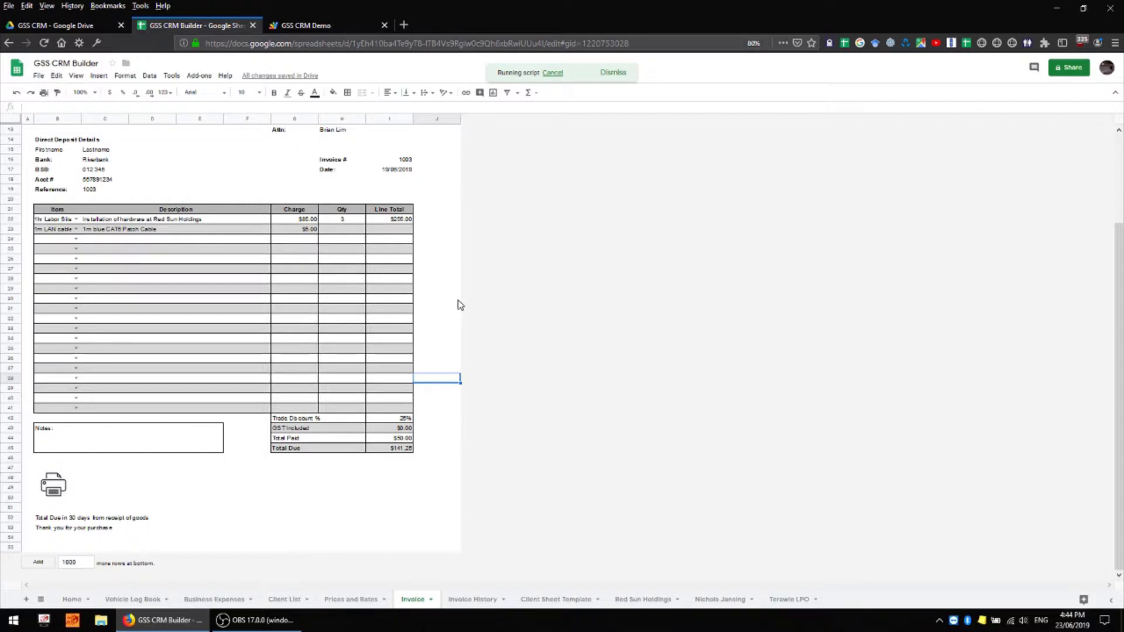
- Inspect the Description formula on the fresh invoice 1004 without changing it
{"action": "scroll", "coordinate": [458, 299], "scroll_direction": "up", "scroll_amount": 2}
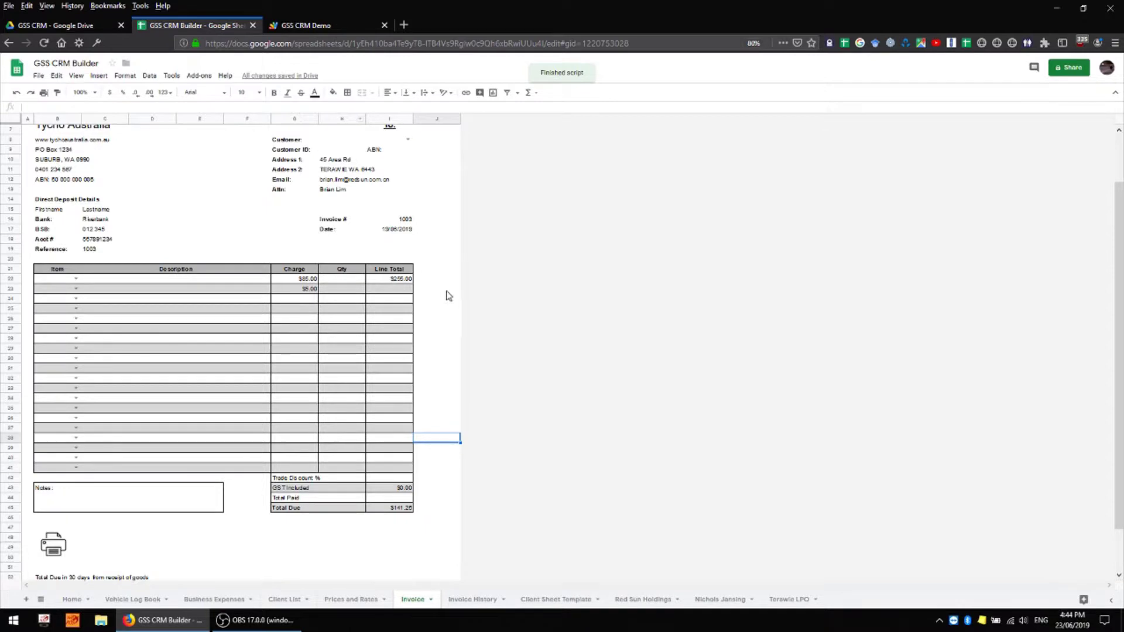
{"action": "scroll", "coordinate": [296, 333], "scroll_direction": "up", "scroll_amount": 2}
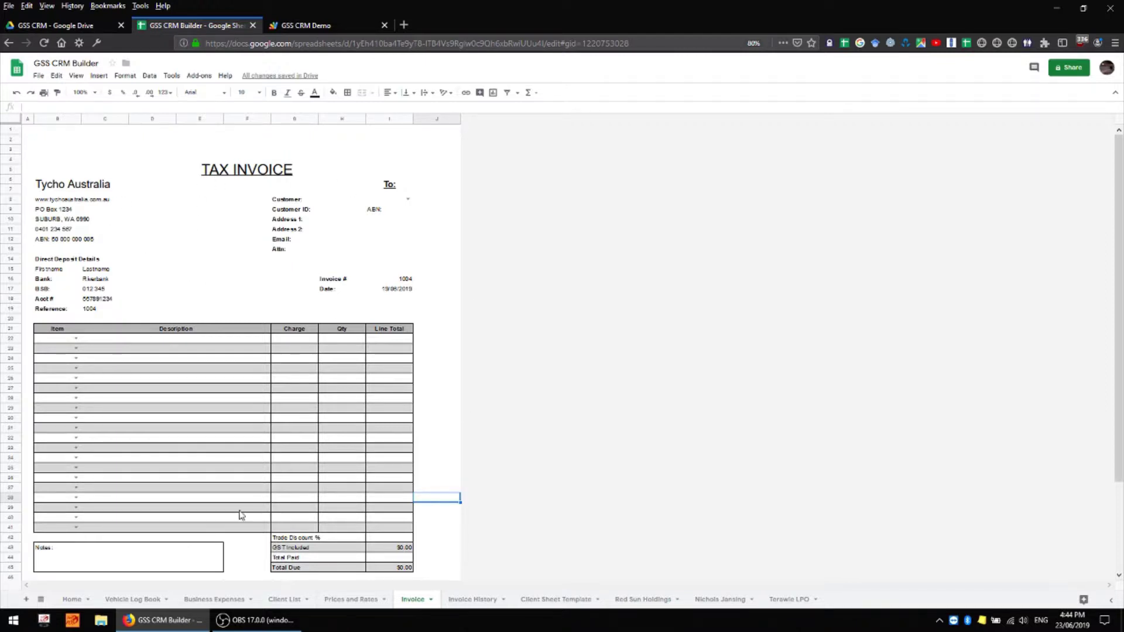
{"action": "left_click", "coordinate": [122, 342]}
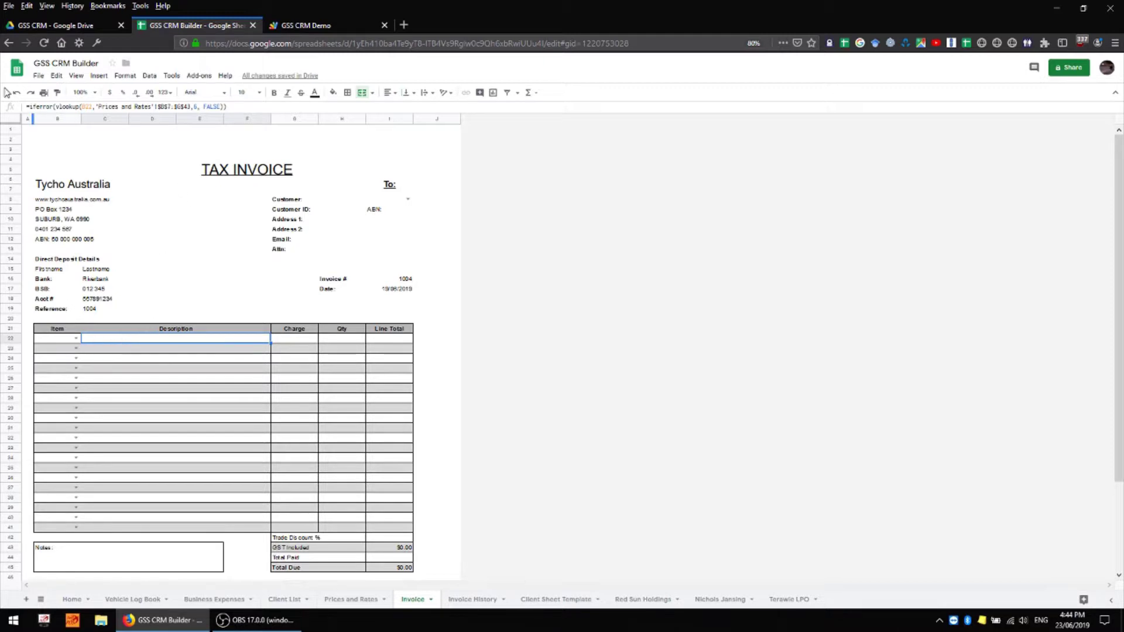
{"action": "left_click_drag", "start_coordinate": [33, 107], "coordinate": [261, 106]}
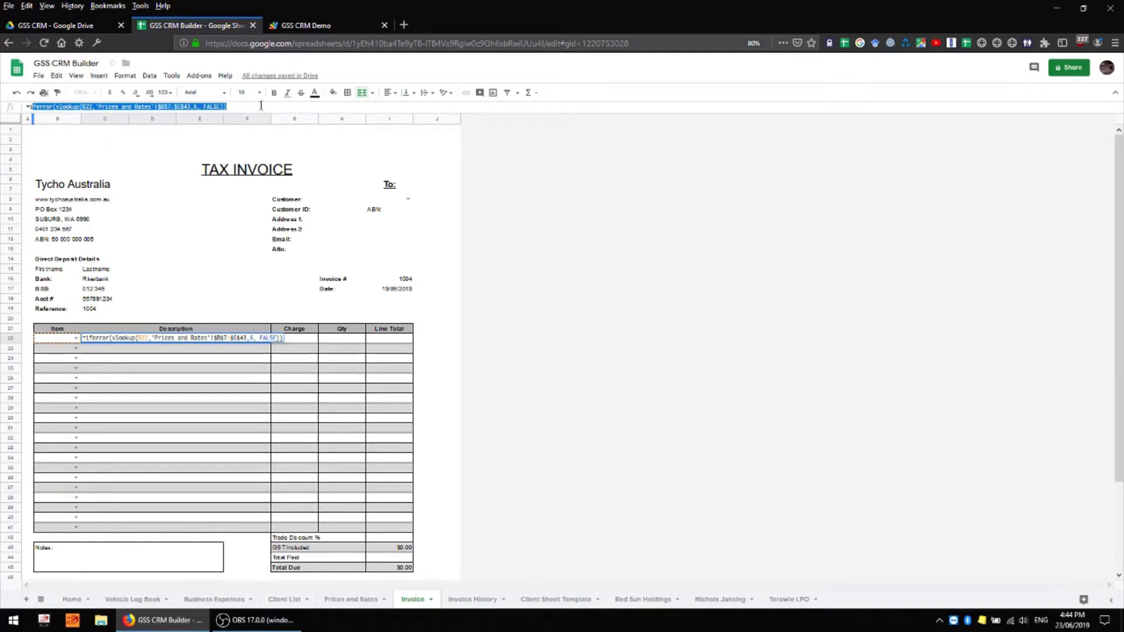
{"action": "left_click", "coordinate": [131, 358]}
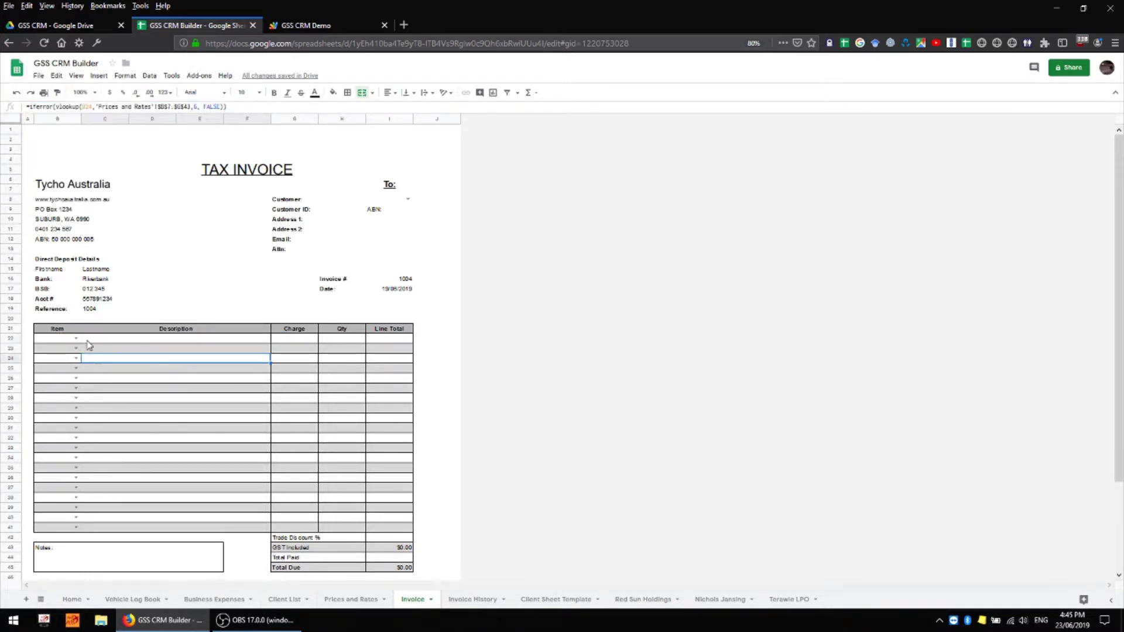
- Choose 1m LAN cable for the first line and check the Line Total and invoice number formulas
{"action": "left_click", "coordinate": [78, 340]}
{"action": "left_click", "coordinate": [64, 398]}
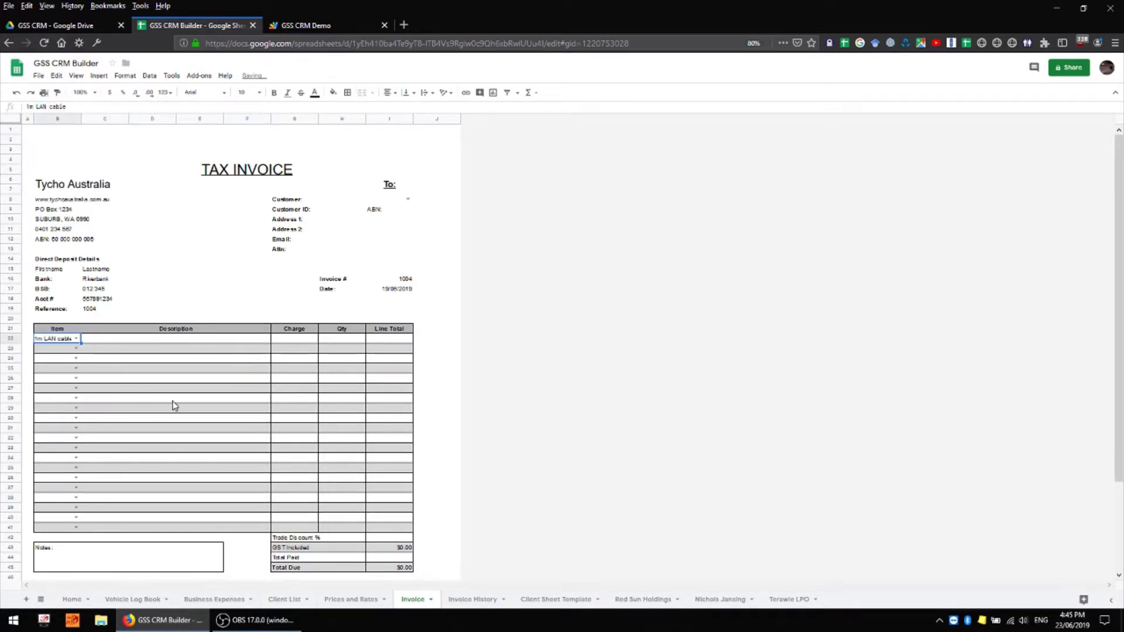
{"action": "left_click", "coordinate": [399, 369]}
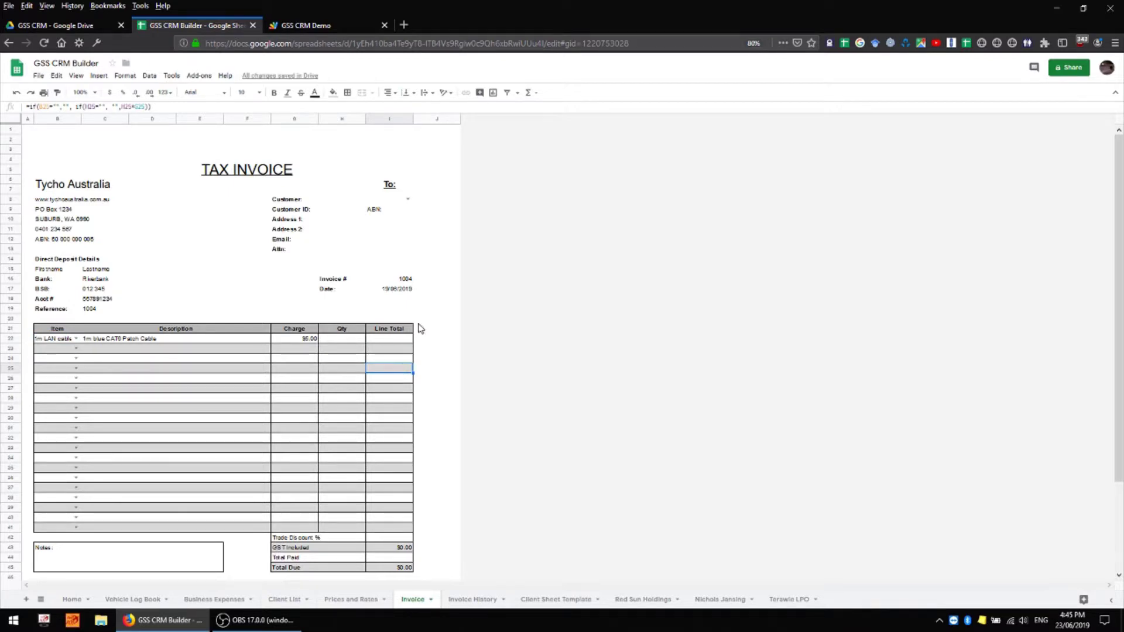
{"action": "left_click", "coordinate": [402, 279]}
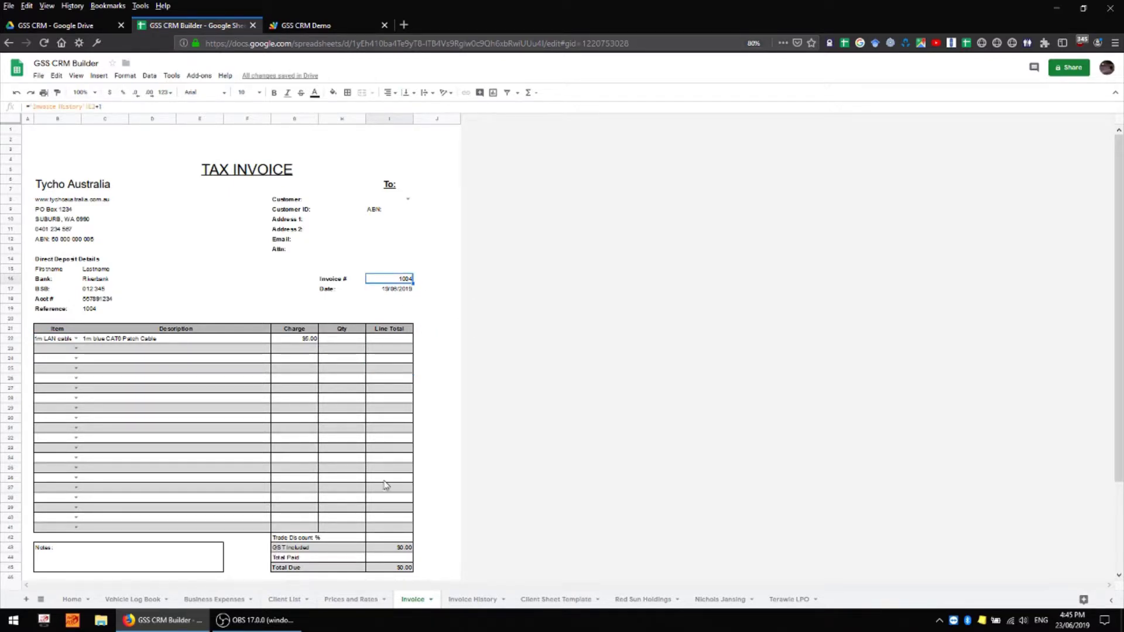
- Check invoice 1003 on Invoice History: Red Sun Holdings, status Unpaid
{"action": "left_click", "coordinate": [484, 603]}
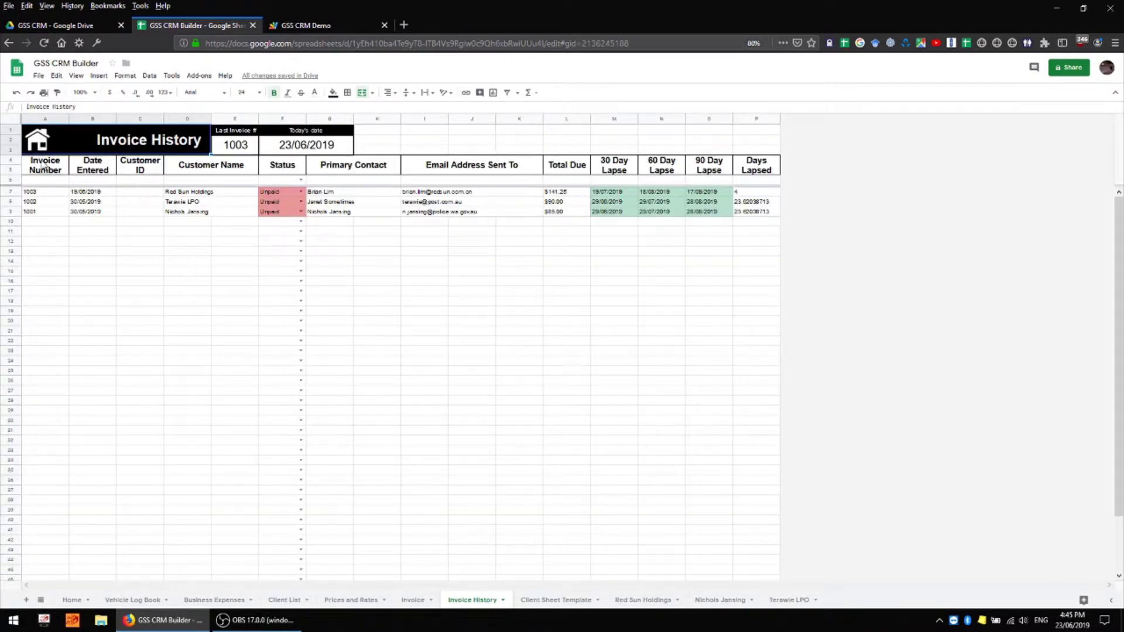
{"action": "left_click", "coordinate": [38, 196]}
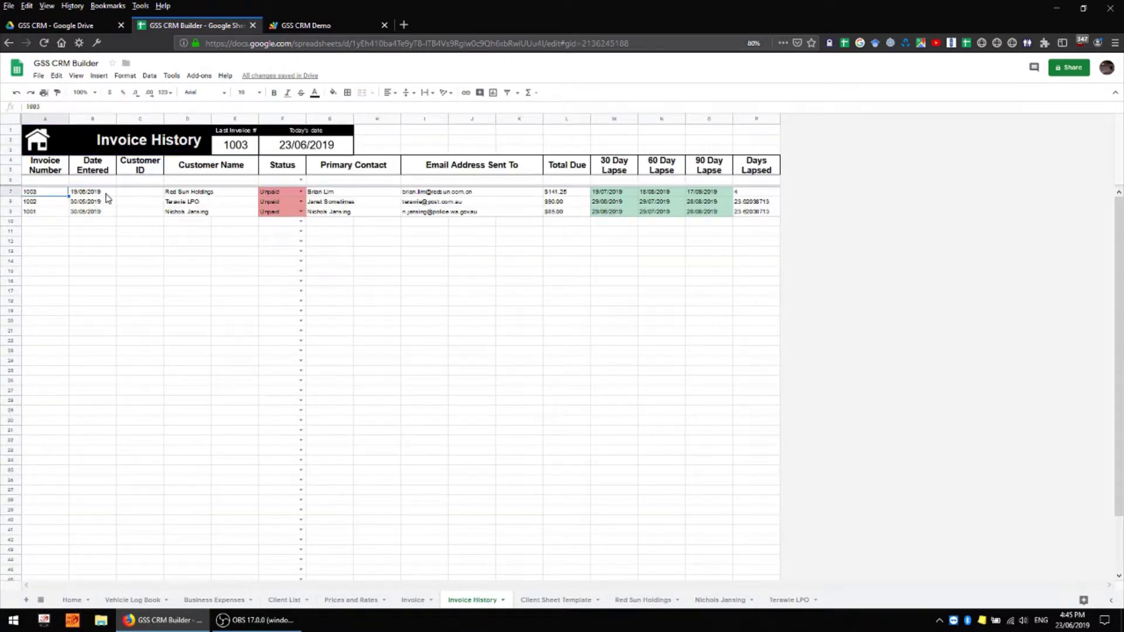
{"action": "left_click", "coordinate": [203, 193]}
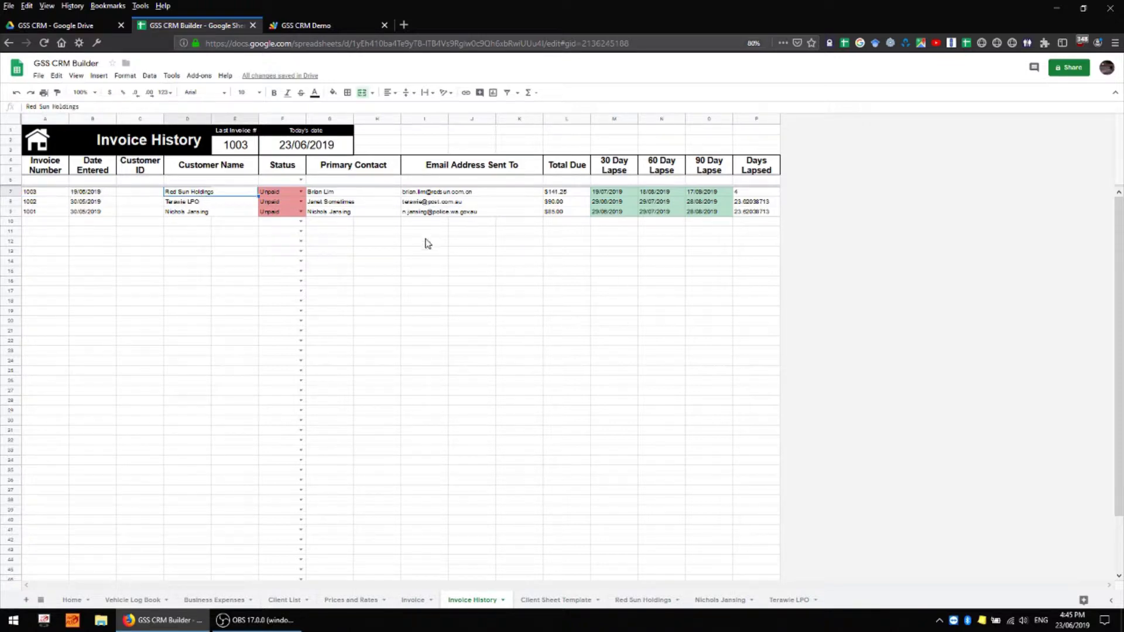
{"action": "left_click", "coordinate": [278, 196]}
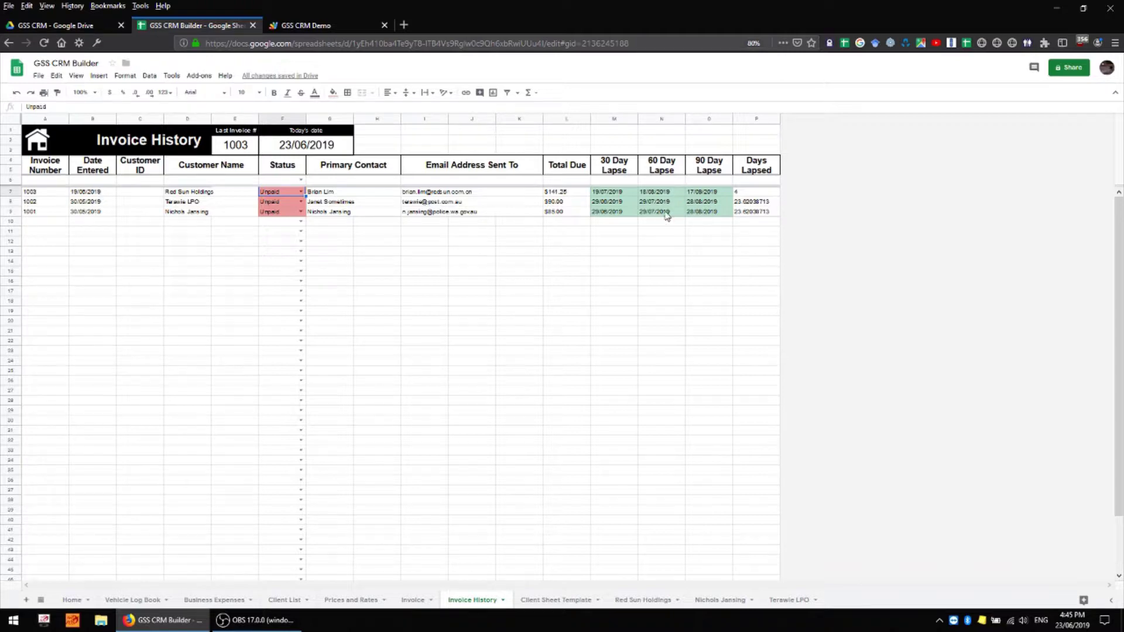
- Preview Tycho Australia Invoice #1003 PDF in the PDF Invoices folder, closing and reopening it
{"action": "left_click", "coordinate": [83, 25]}
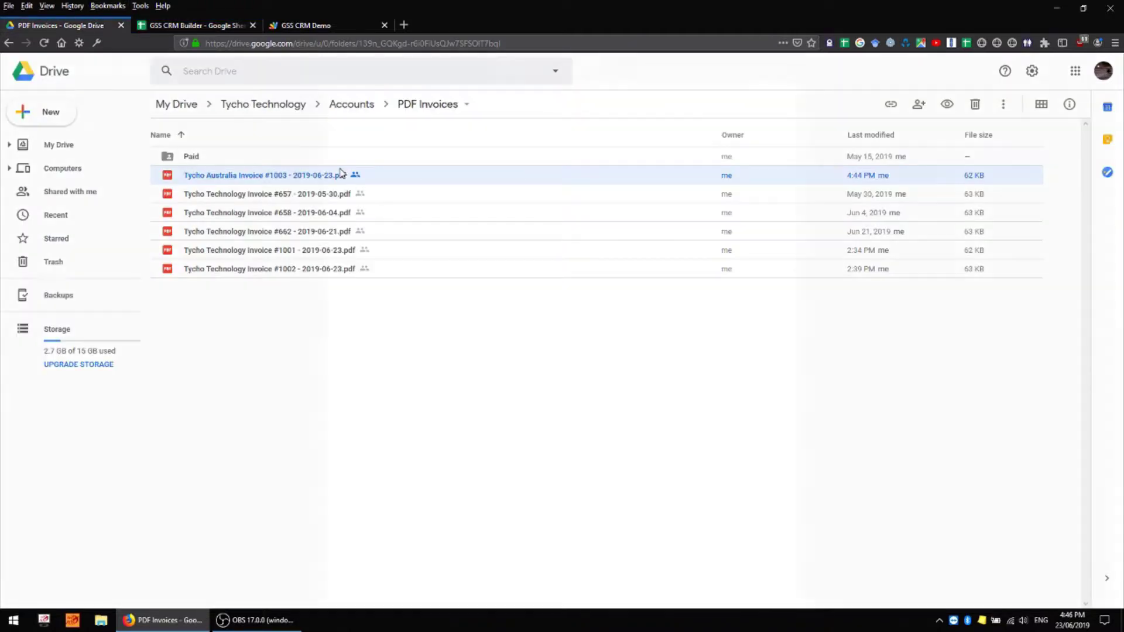
{"action": "double_click", "coordinate": [342, 173]}
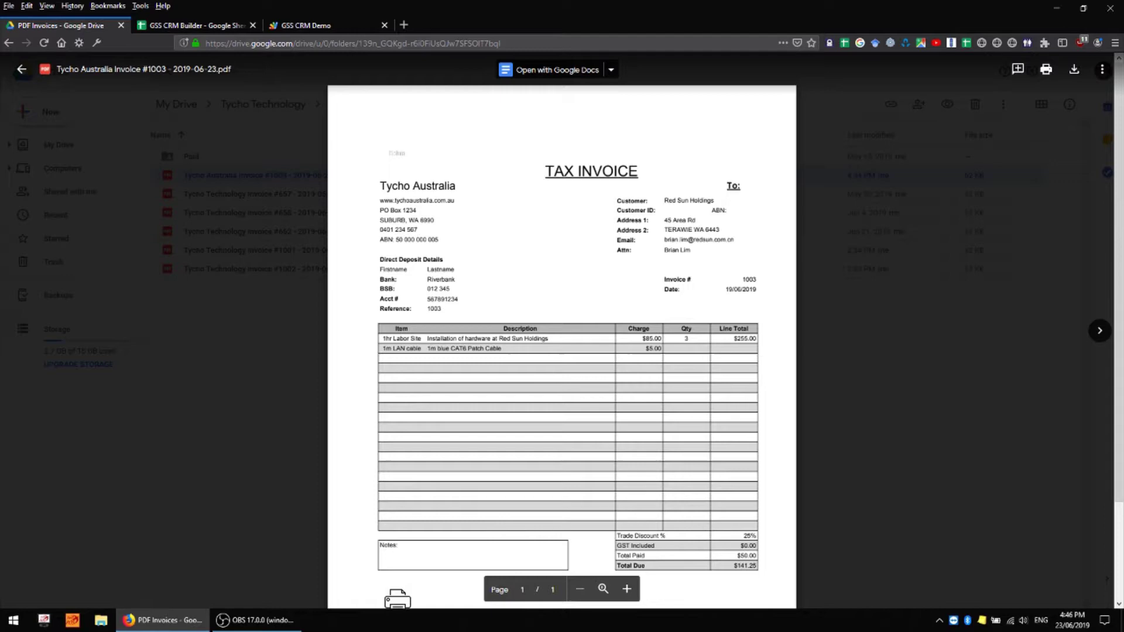
{"action": "left_click", "coordinate": [279, 356]}
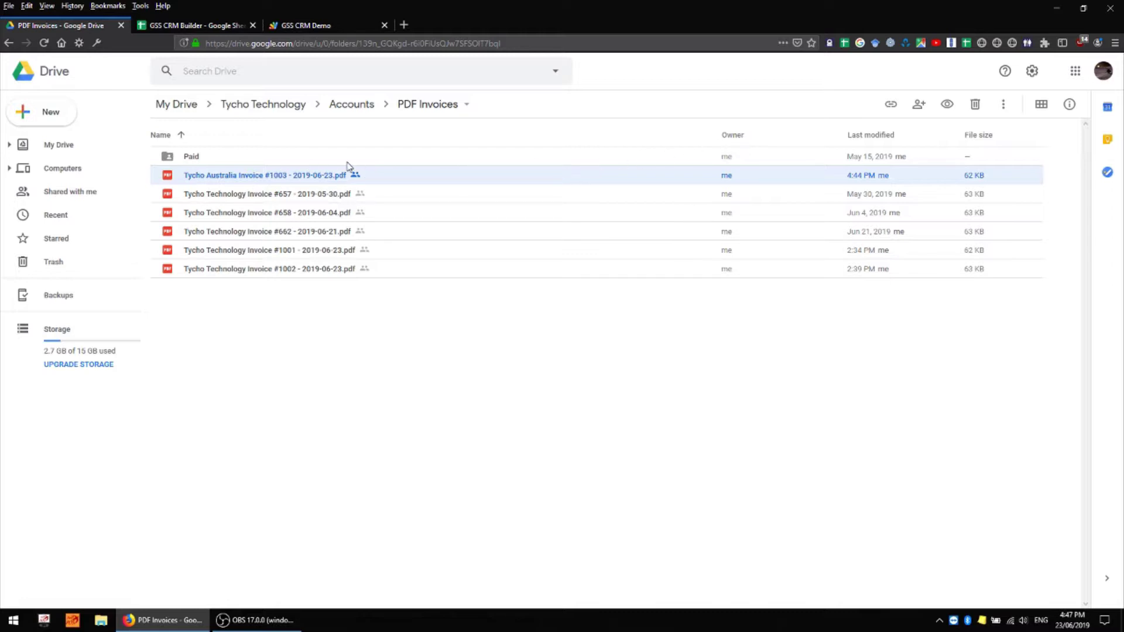
{"action": "double_click", "coordinate": [232, 178]}
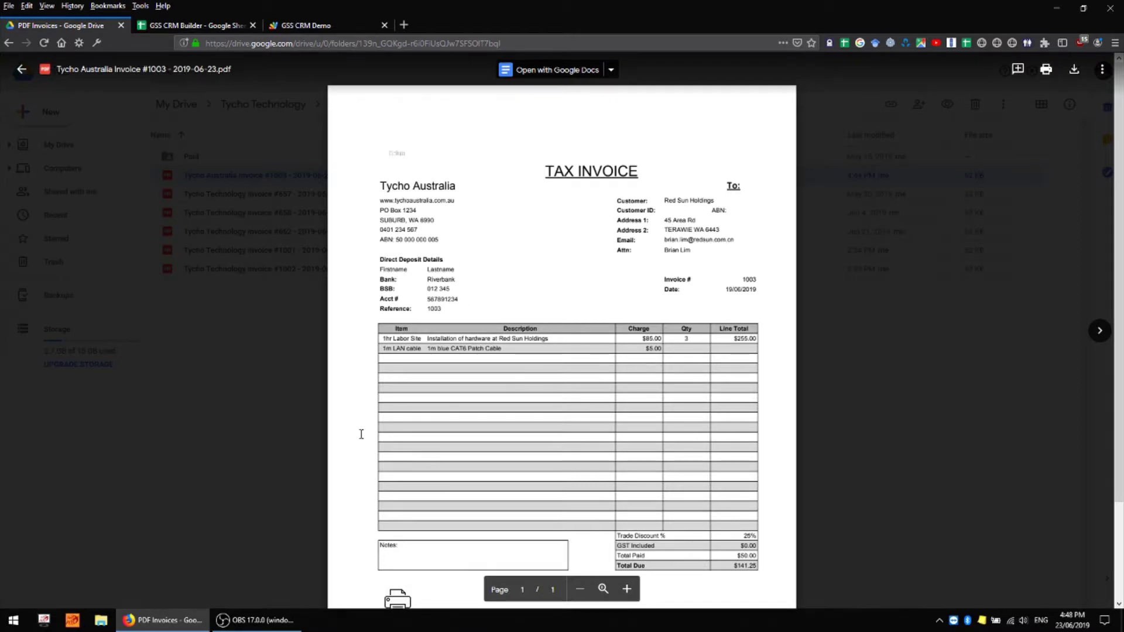
- Close the PDF preview and select the submitInvoice function name in InvoiceToPDF.gs
{"action": "left_click", "coordinate": [235, 445]}
{"action": "left_click", "coordinate": [314, 27]}
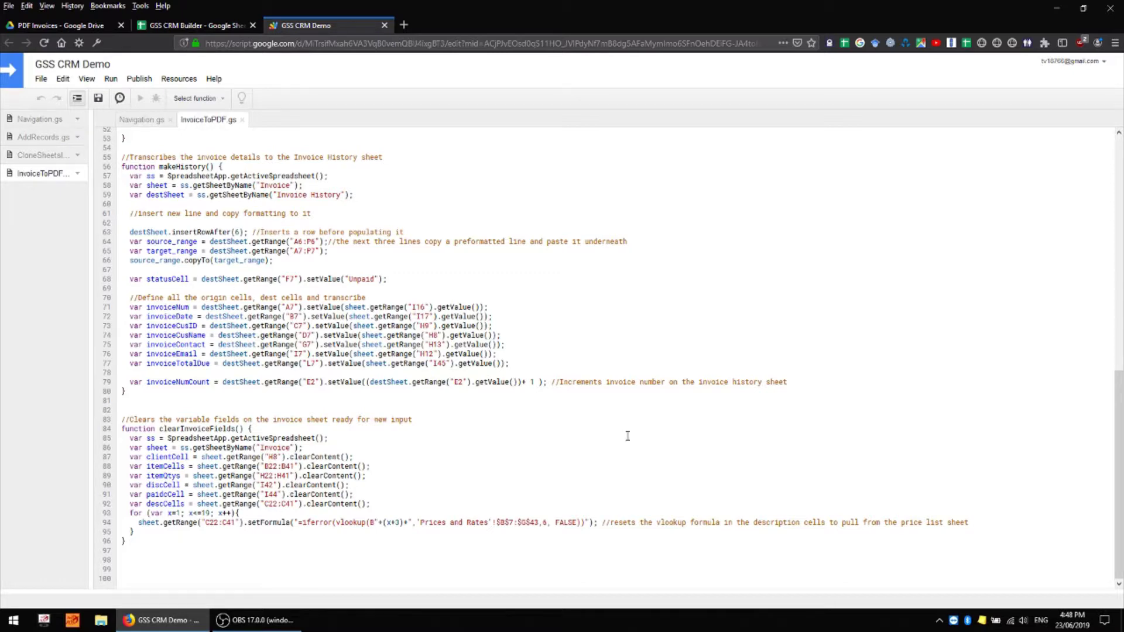
{"action": "scroll", "coordinate": [262, 378], "scroll_direction": "up", "scroll_amount": 15}
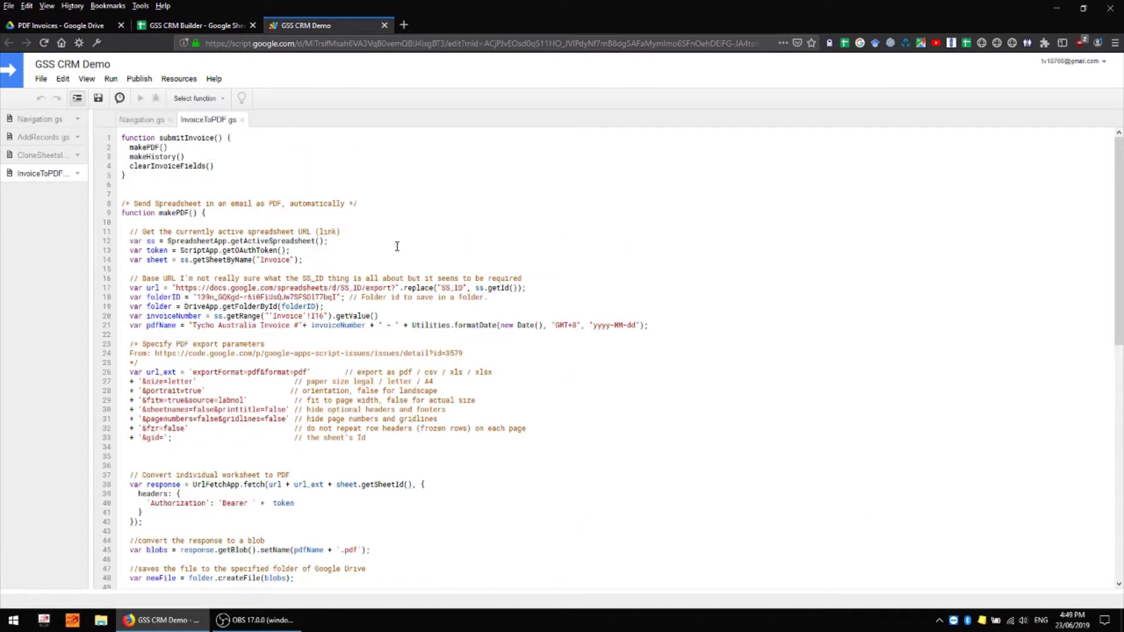
{"action": "scroll", "coordinate": [627, 218], "scroll_direction": "down", "scroll_amount": 15}
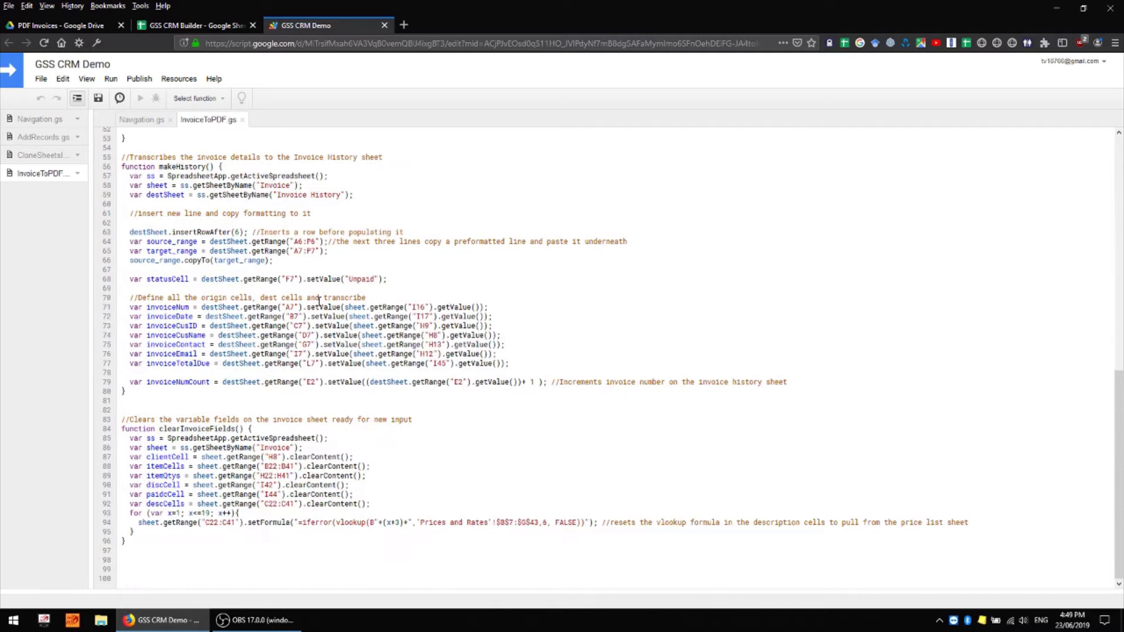
{"action": "scroll", "coordinate": [556, 344], "scroll_direction": "up", "scroll_amount": 15}
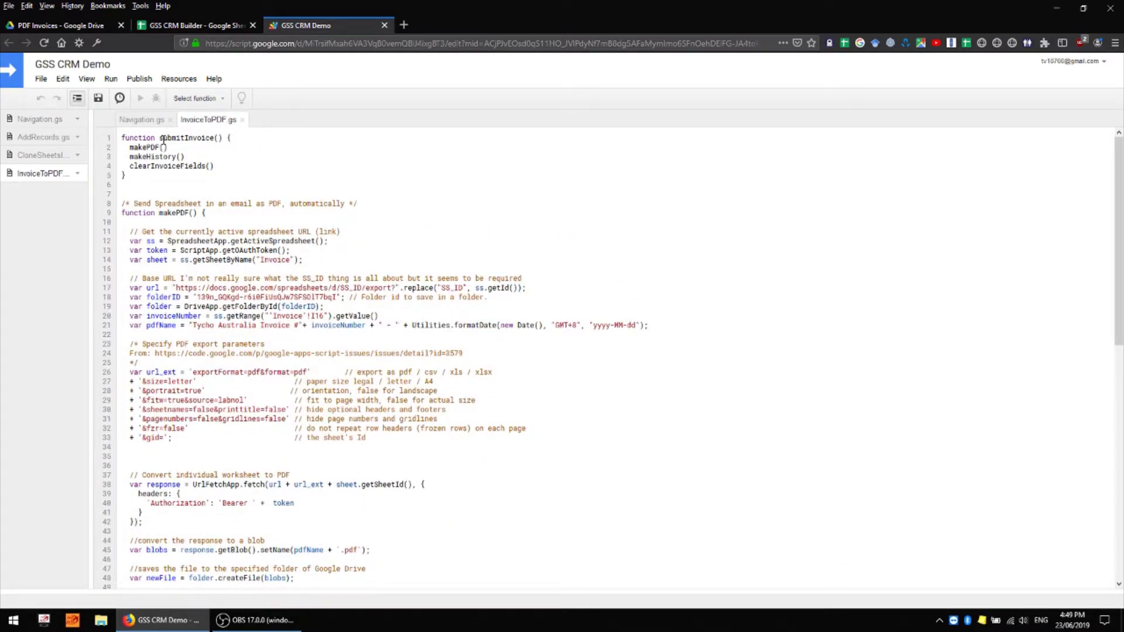
{"action": "left_click_drag", "start_coordinate": [160, 138], "coordinate": [215, 138]}
- Assign the submitInvoice script to the printer image on the Invoice sheet
{"action": "left_click", "coordinate": [220, 23]}
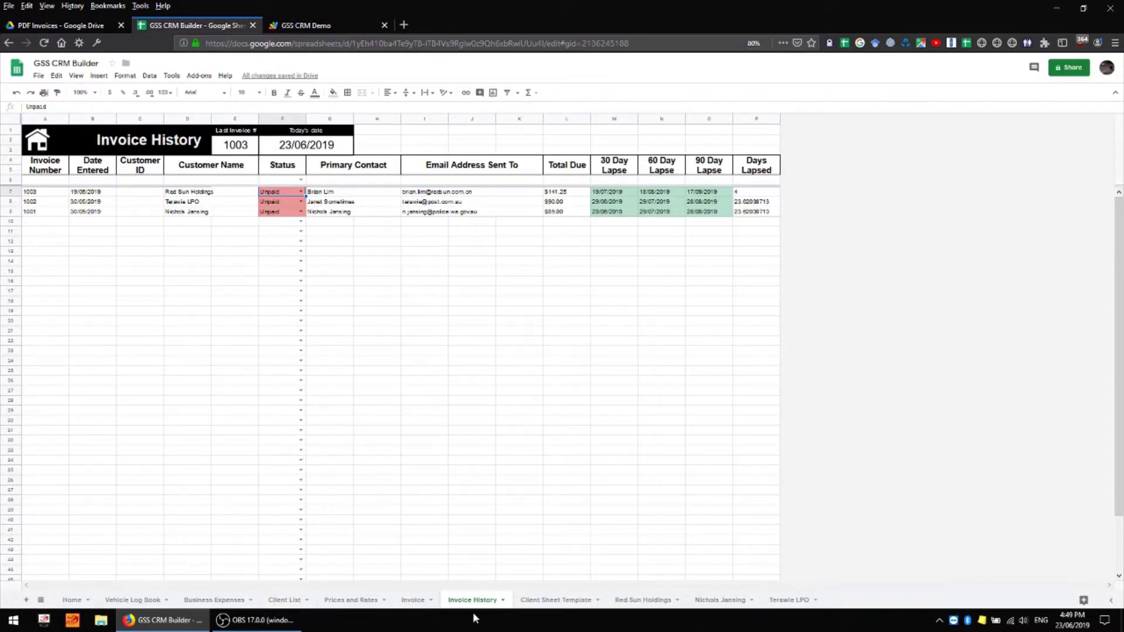
{"action": "left_click", "coordinate": [412, 599]}
{"action": "scroll", "coordinate": [122, 413], "scroll_direction": "down", "scroll_amount": 4}
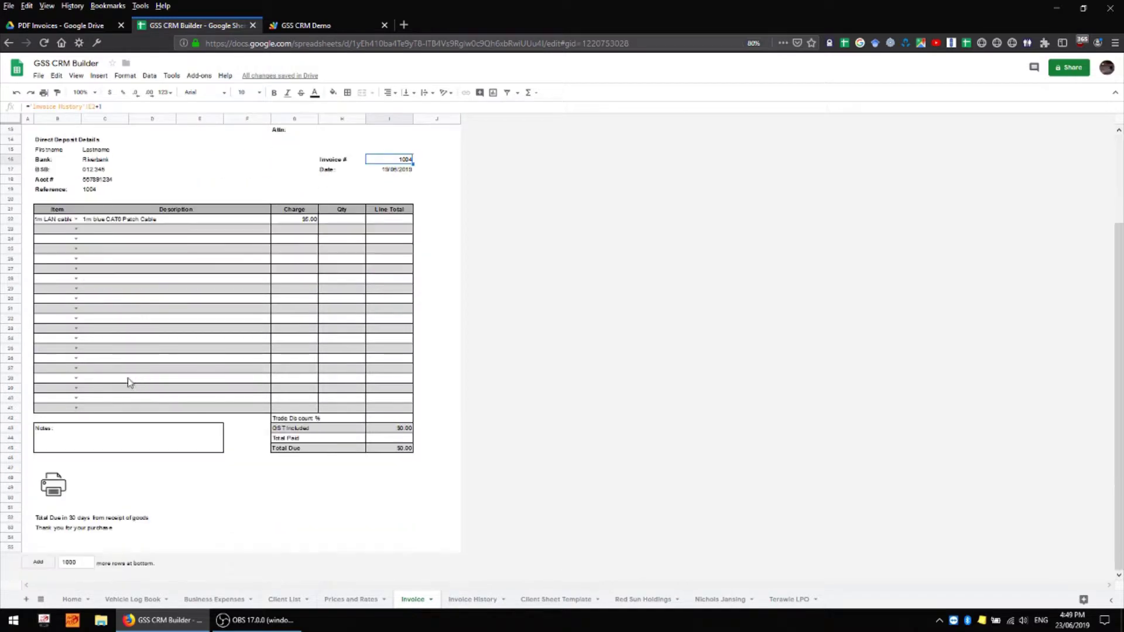
{"action": "left_click", "coordinate": [52, 495]}
{"action": "left_click", "coordinate": [59, 478]}
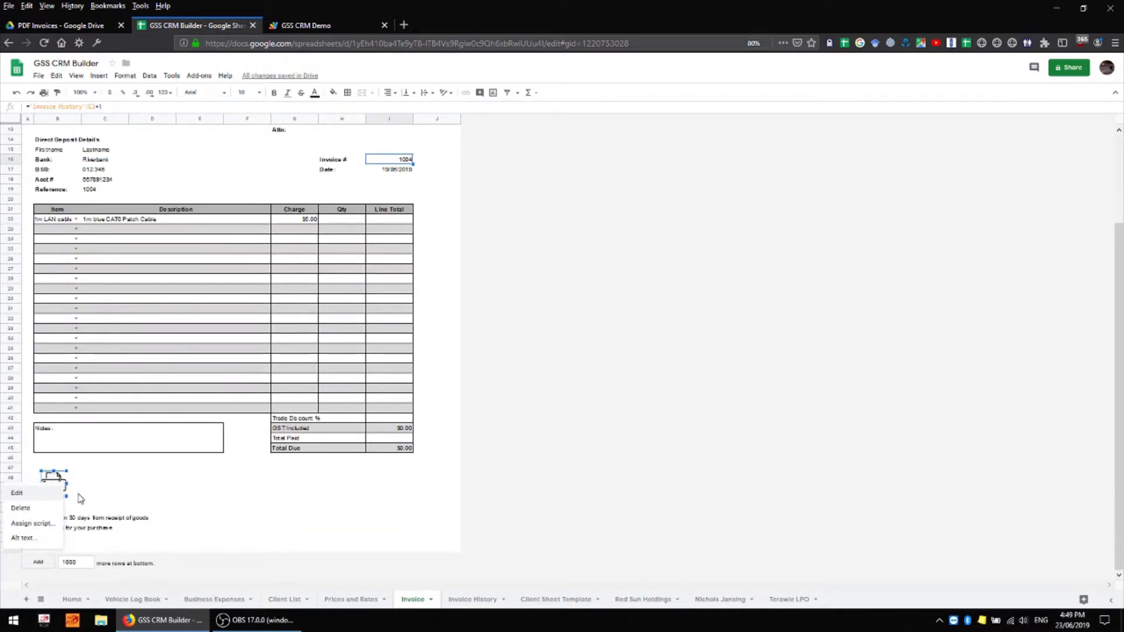
{"action": "left_click", "coordinate": [52, 523]}
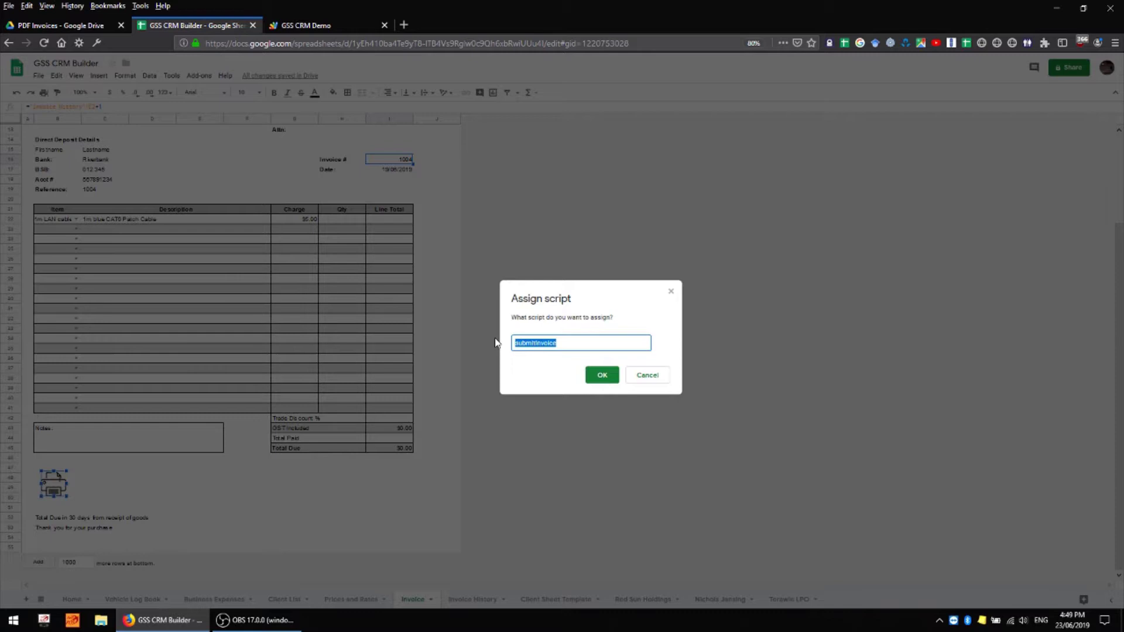
{"action": "left_click", "coordinate": [601, 375]}
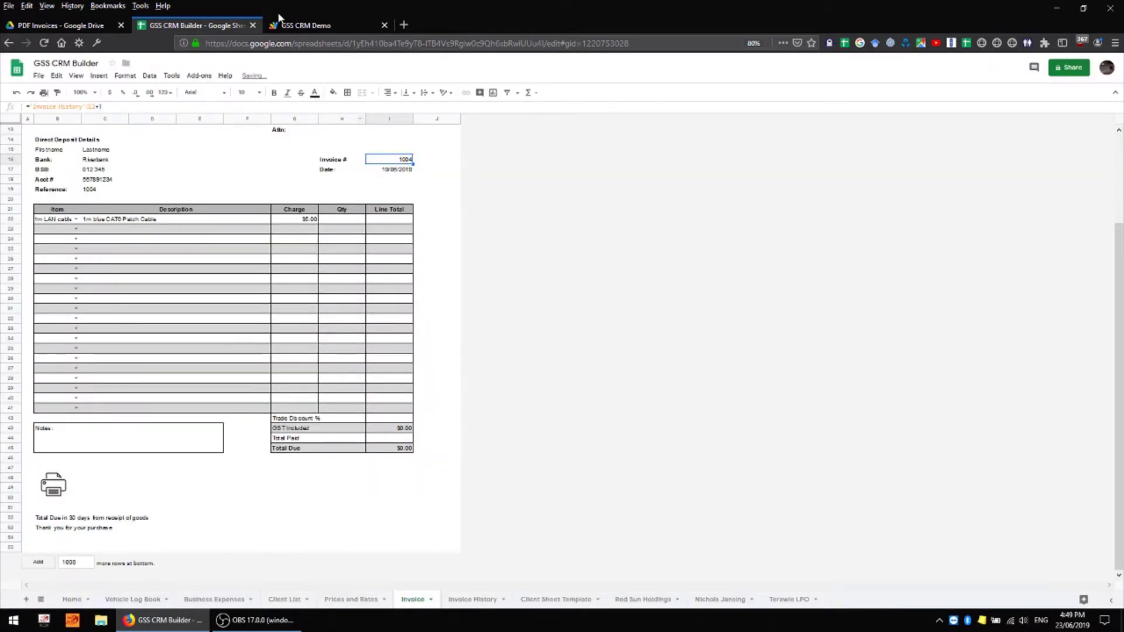
{"action": "left_click", "coordinate": [306, 25]}
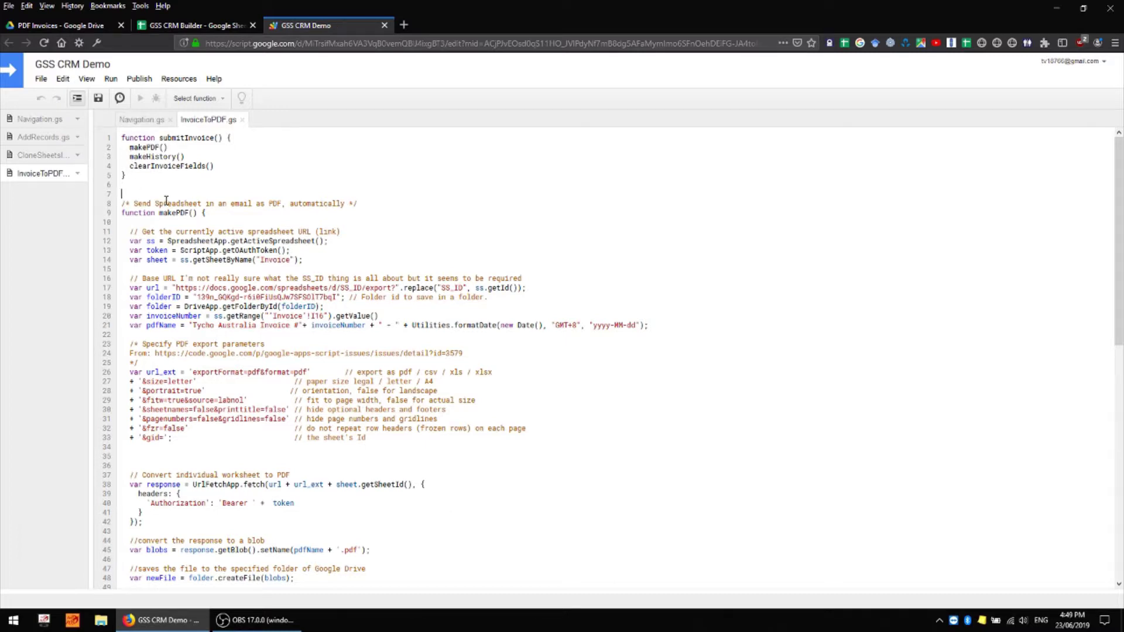
- Comment out the makeHistory() call on line 3 of submitInvoice with //
{"action": "left_click", "coordinate": [129, 156]}
{"action": "type", "text": "//"}
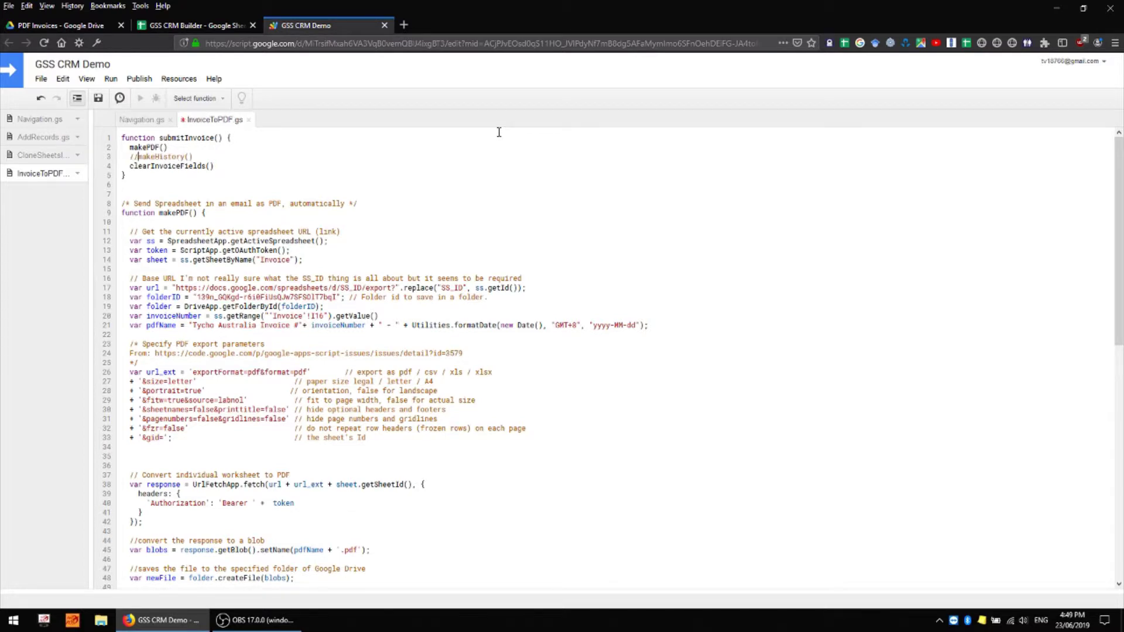
{"action": "scroll", "coordinate": [498, 132], "scroll_direction": "down", "scroll_amount": 10}
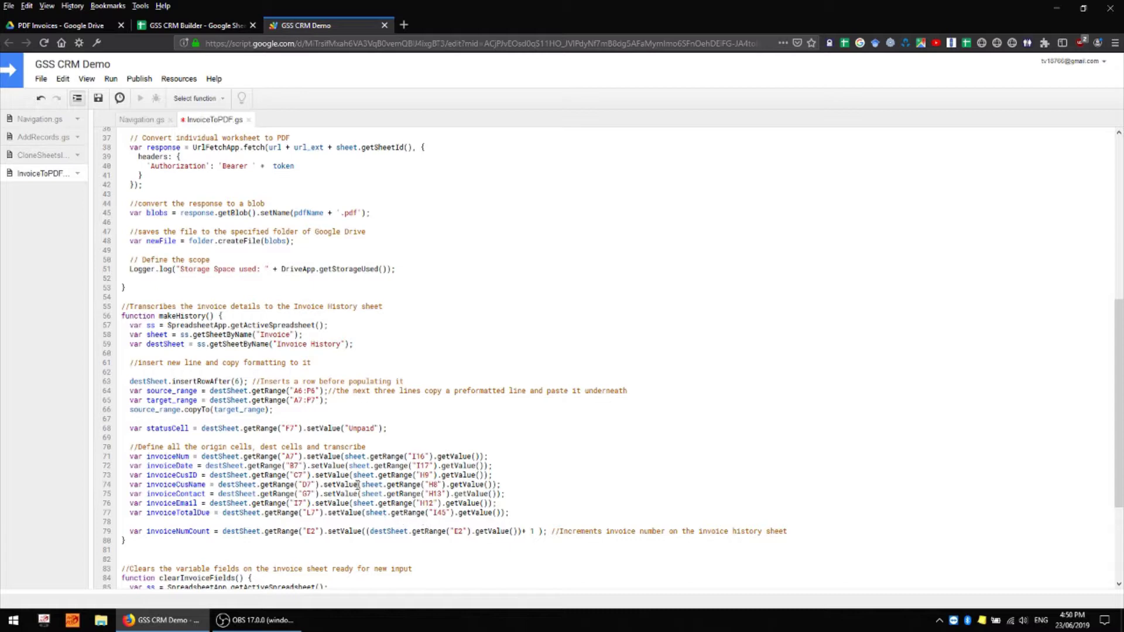
{"action": "scroll", "coordinate": [390, 448], "scroll_direction": "down", "scroll_amount": 5}
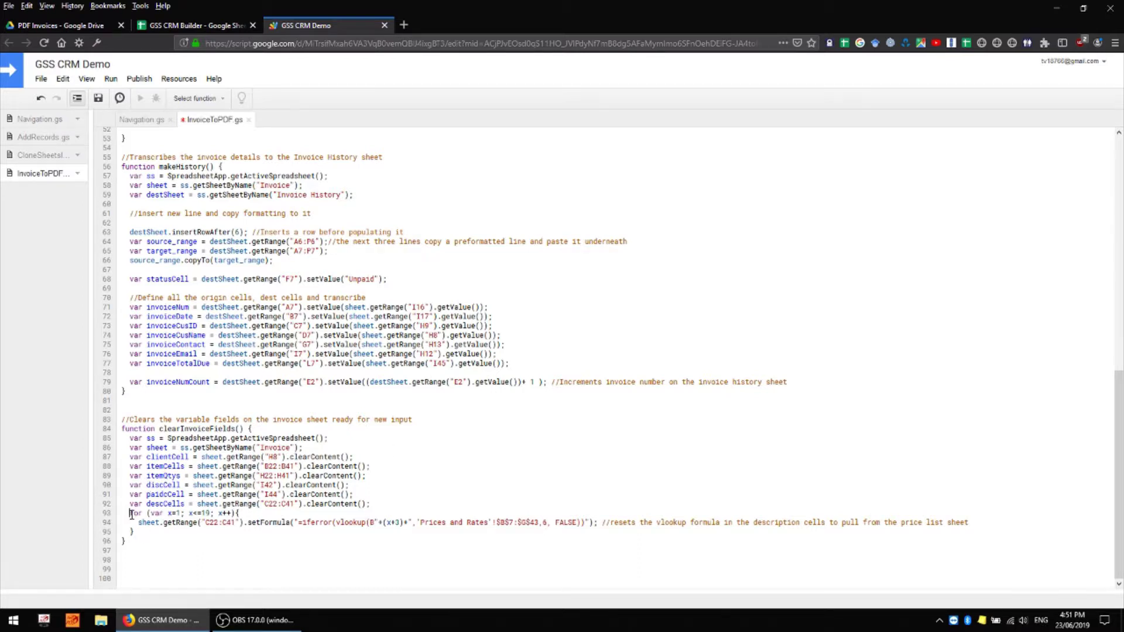
{"action": "mouse_move", "coordinate": [131, 514]}
{"action": "left_mouse_down"}
{"action": "mouse_move", "coordinate": [322, 523]}
{"action": "mouse_move", "coordinate": [139, 531]}
{"action": "left_mouse_up"}
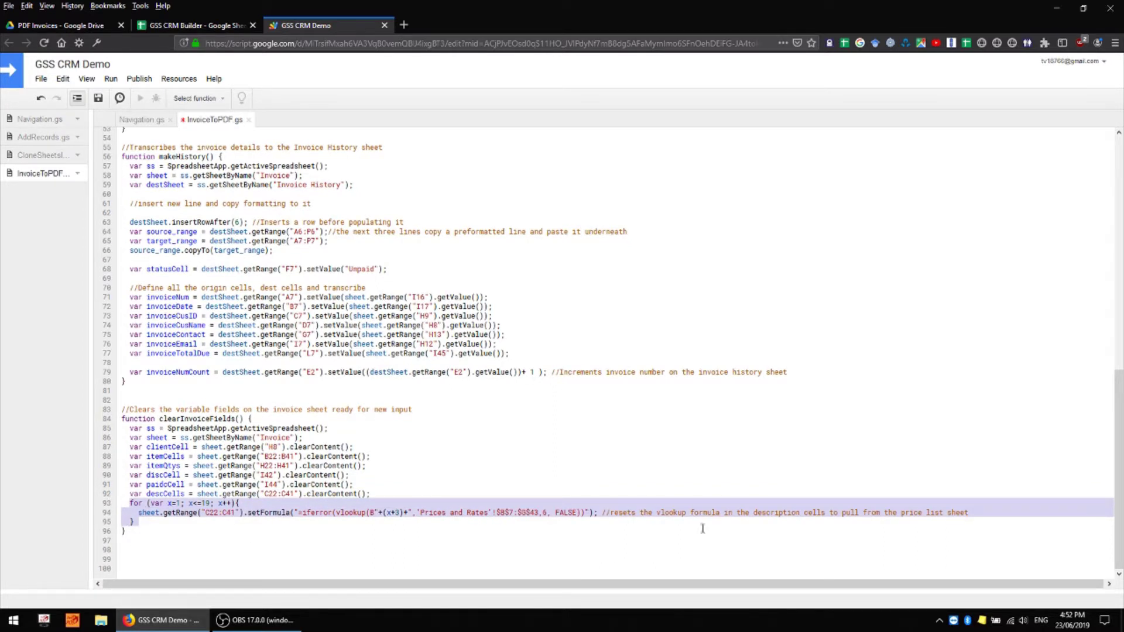
{"action": "left_click", "coordinate": [360, 526]}
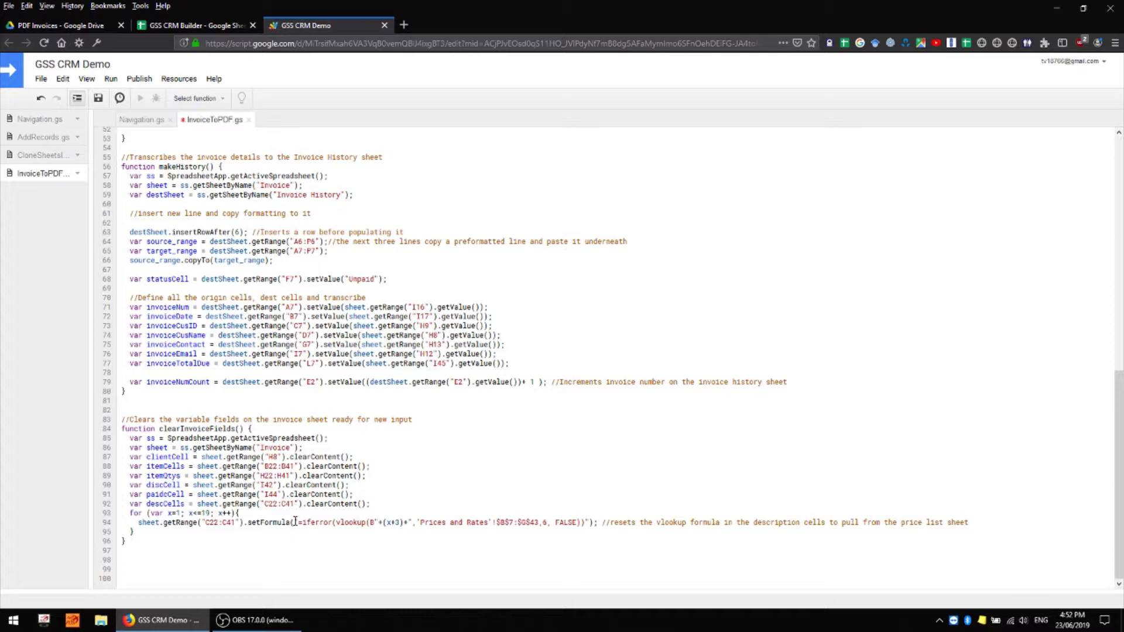
{"action": "left_click_drag", "start_coordinate": [295, 521], "coordinate": [589, 521]}
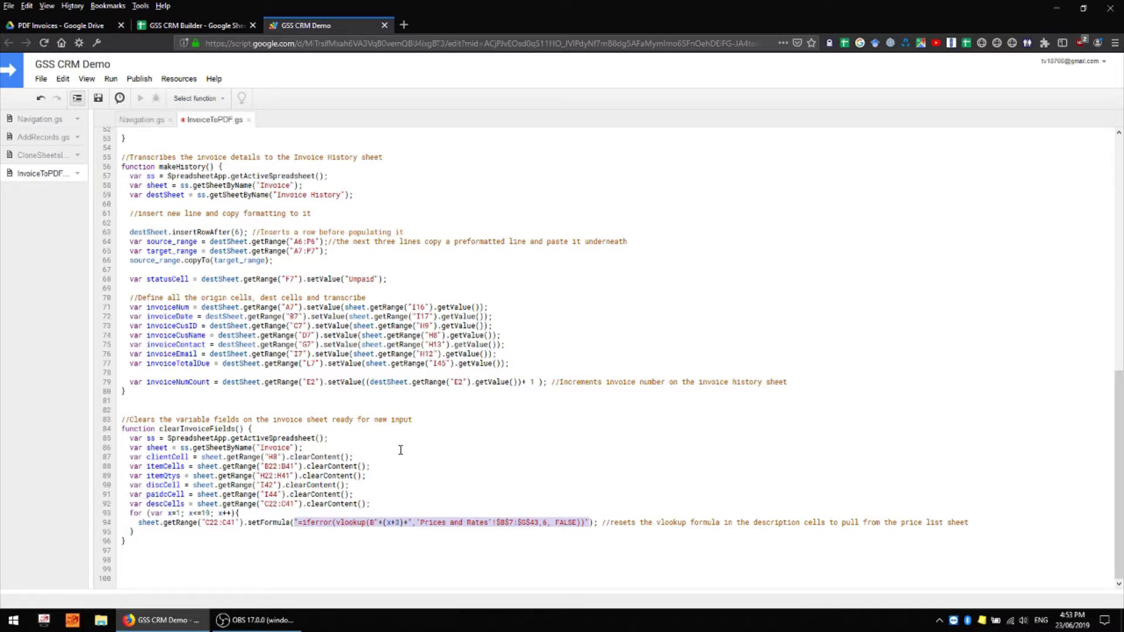
- Review the folderID string on line 18 of makePDF
{"action": "scroll", "coordinate": [400, 450], "scroll_direction": "up", "scroll_amount": 15}
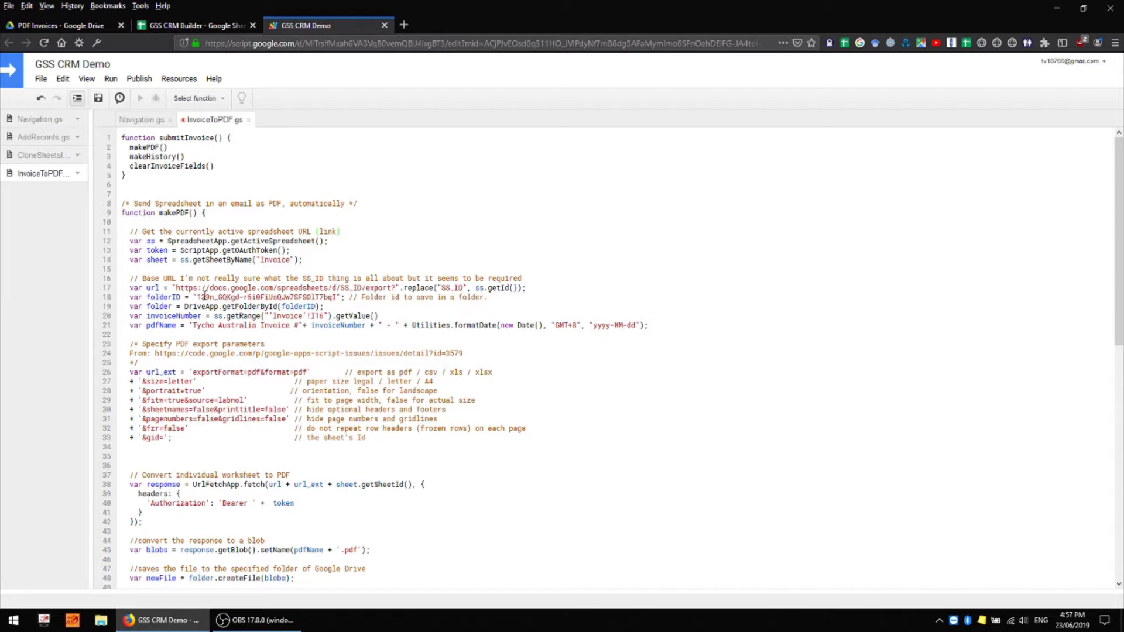
{"action": "left_click_drag", "start_coordinate": [198, 297], "coordinate": [338, 298]}
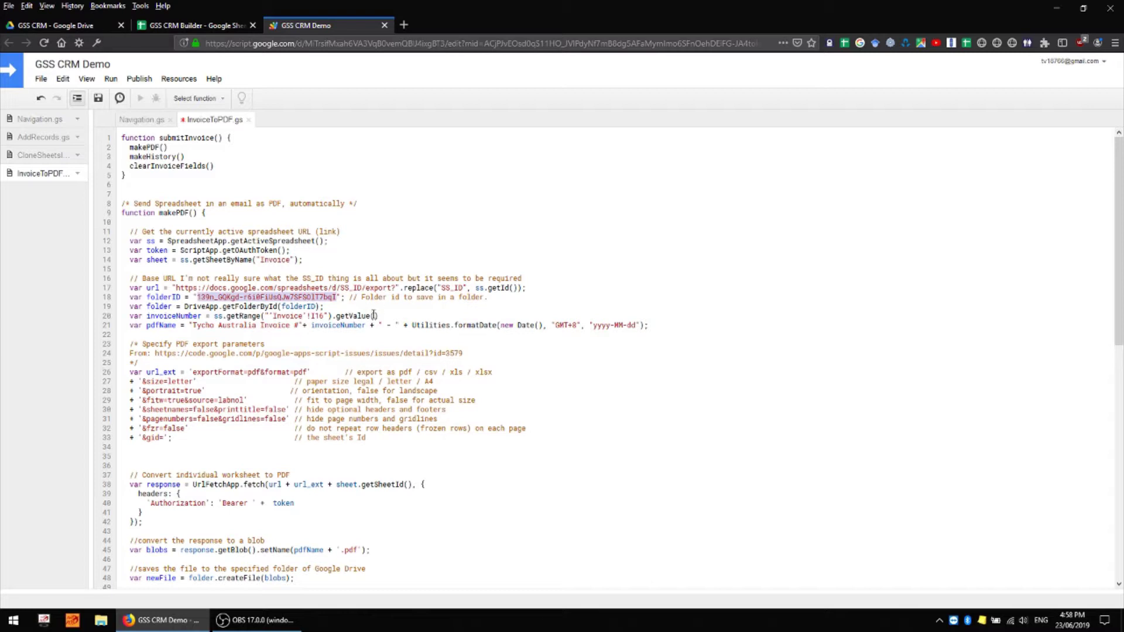
{"action": "left_click", "coordinate": [380, 305]}
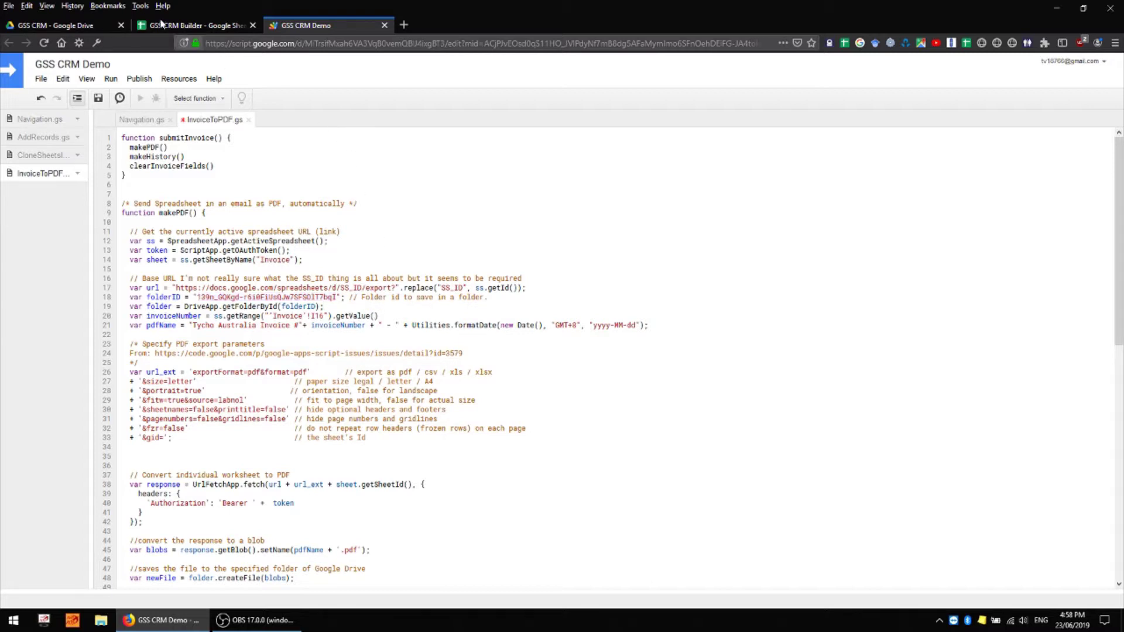
- Turn on link sharing for the Invoices folder in Drive and copy its link
{"action": "left_click", "coordinate": [85, 24]}
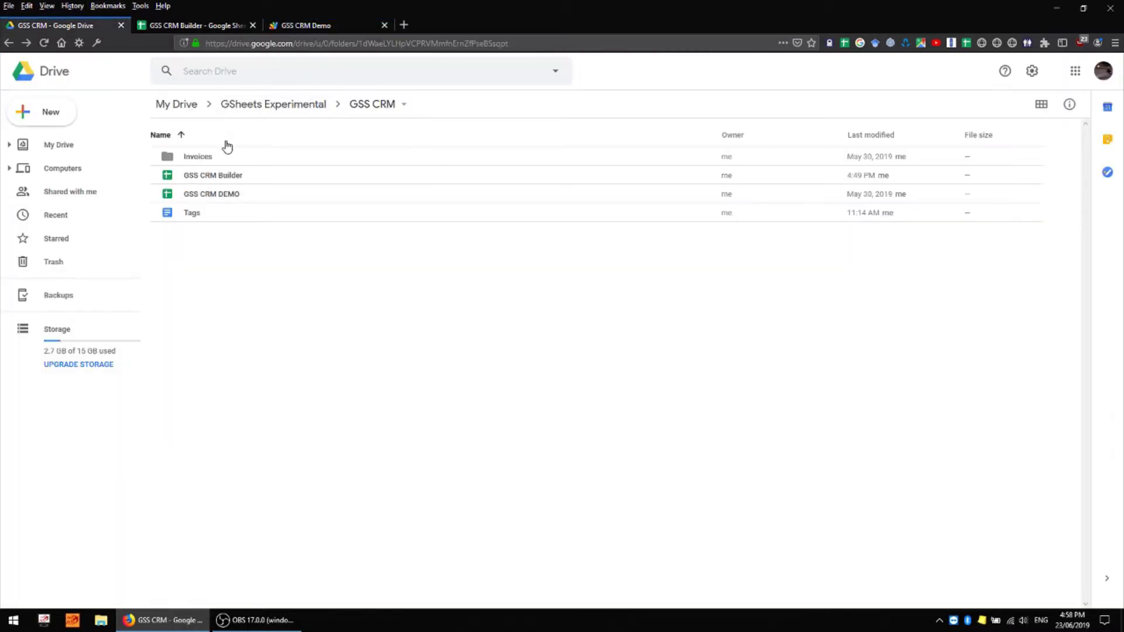
{"action": "left_click", "coordinate": [201, 156]}
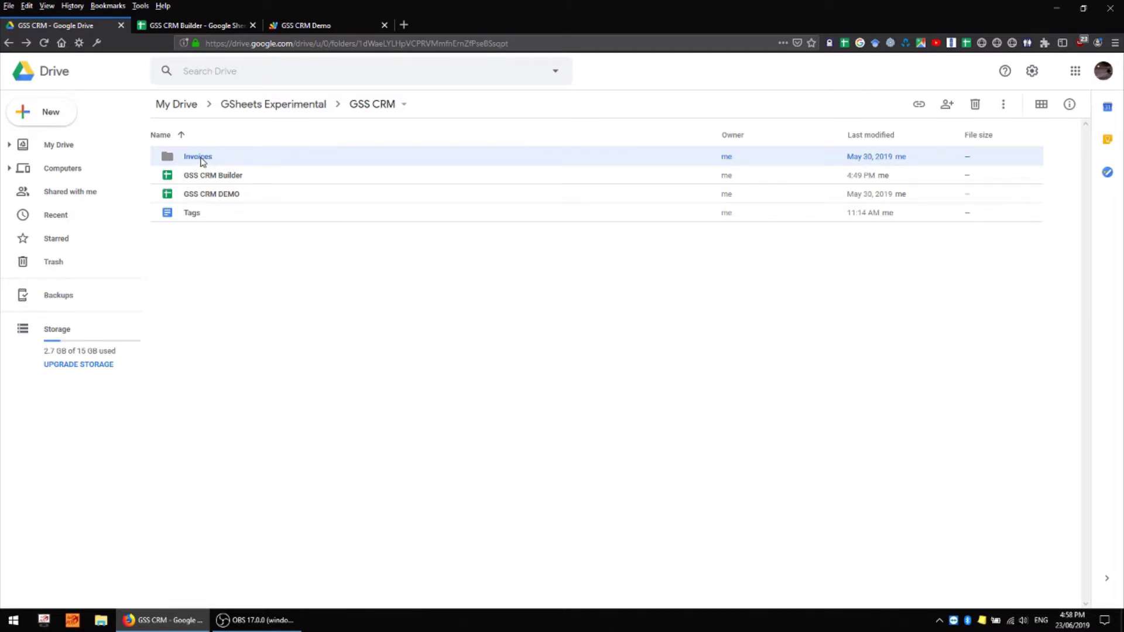
{"action": "right_click", "coordinate": [202, 157]}
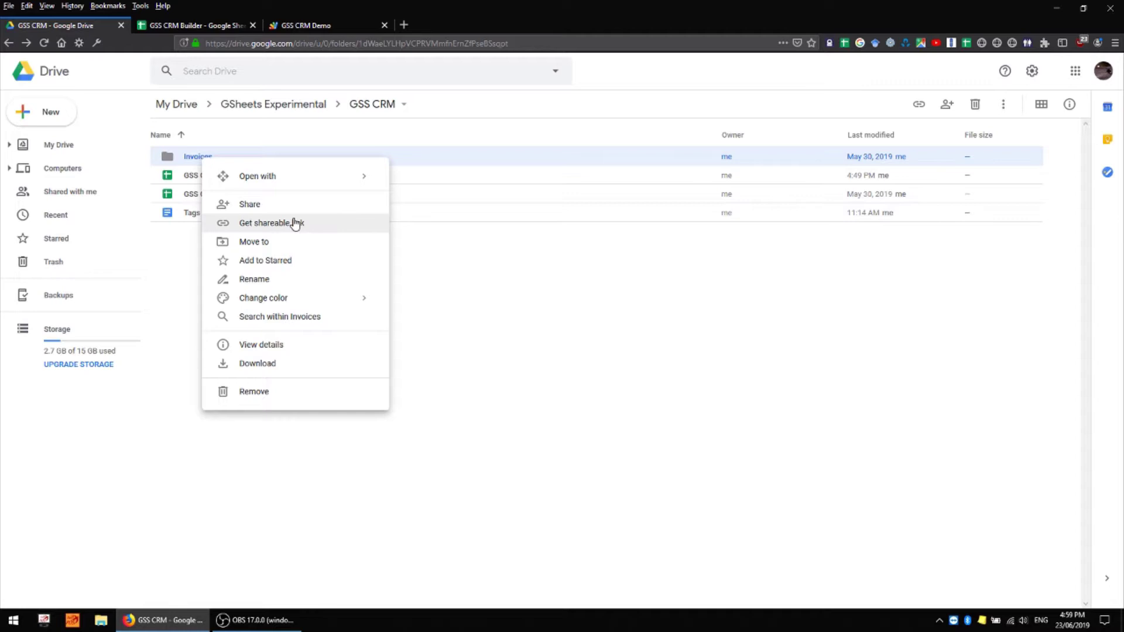
{"action": "left_click", "coordinate": [295, 227]}
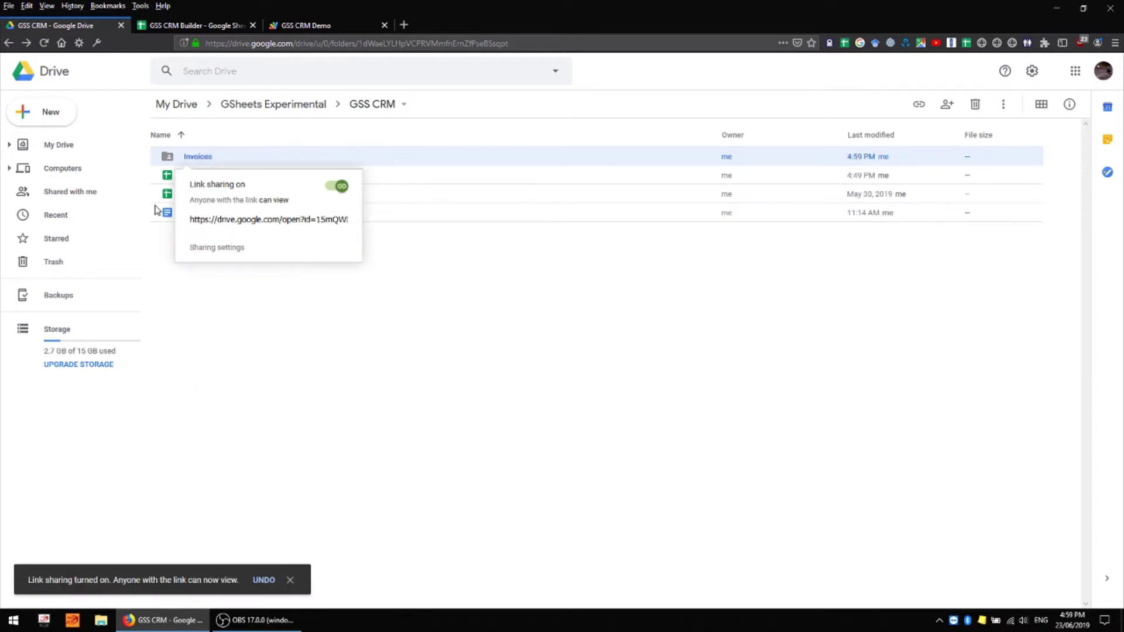
{"action": "key", "text": "ctrl+c"}
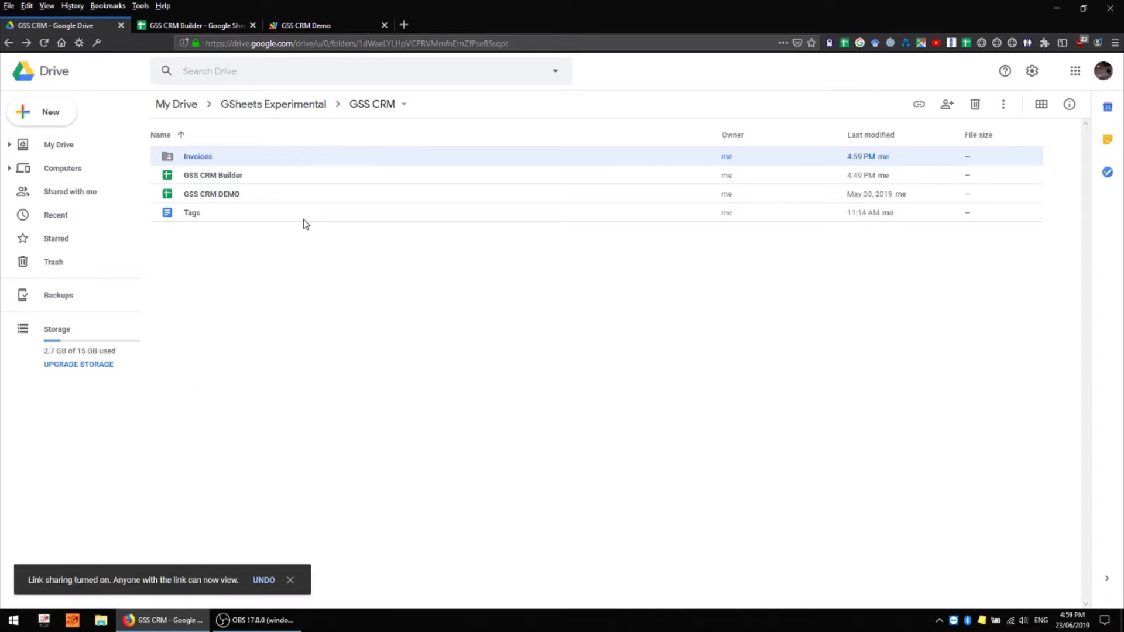
- Paste the Invoices folder link into Notepad and select the folder ID after id=
{"action": "key", "text": "super"}
{"action": "type", "text": "note"}
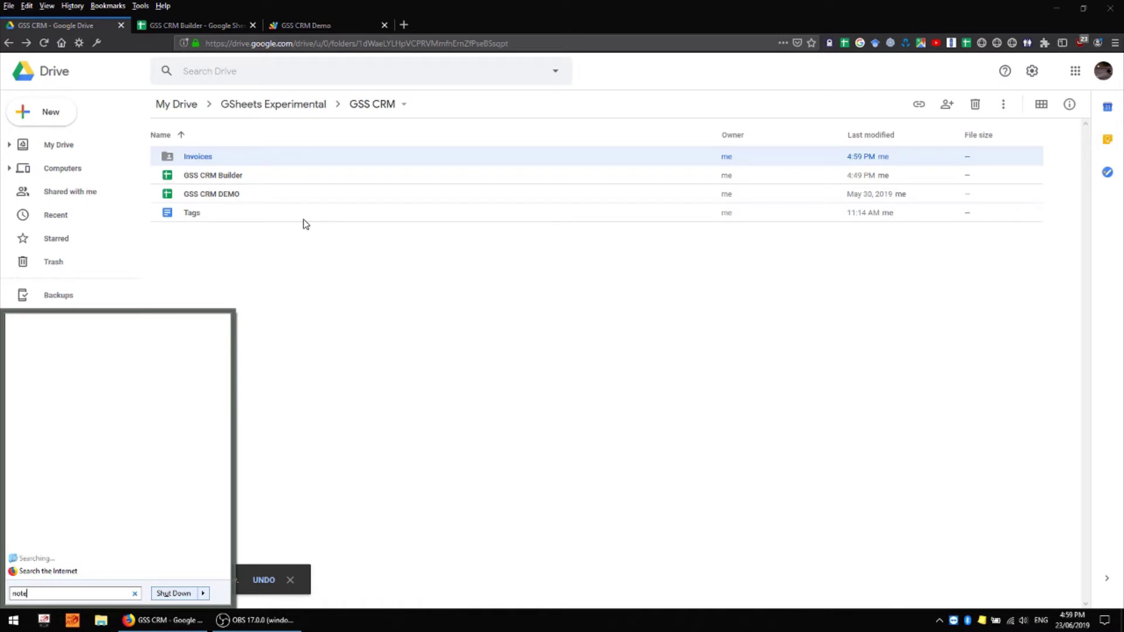
{"action": "key", "text": "Return"}
{"action": "key", "text": "ctrl+v"}
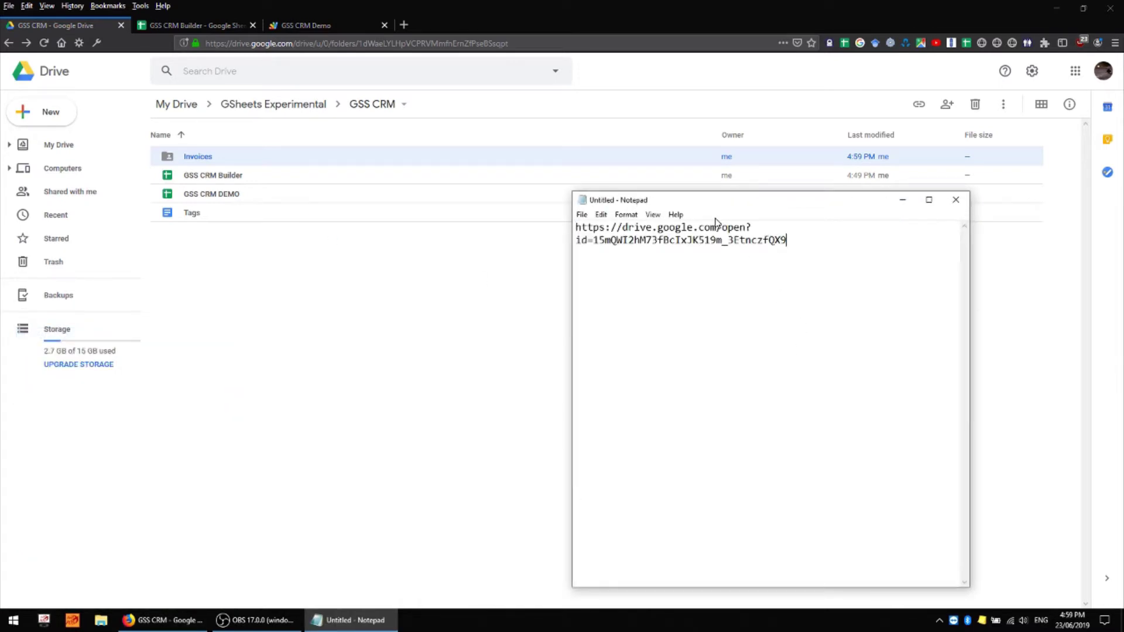
{"action": "left_click_drag", "start_coordinate": [594, 239], "coordinate": [790, 244]}
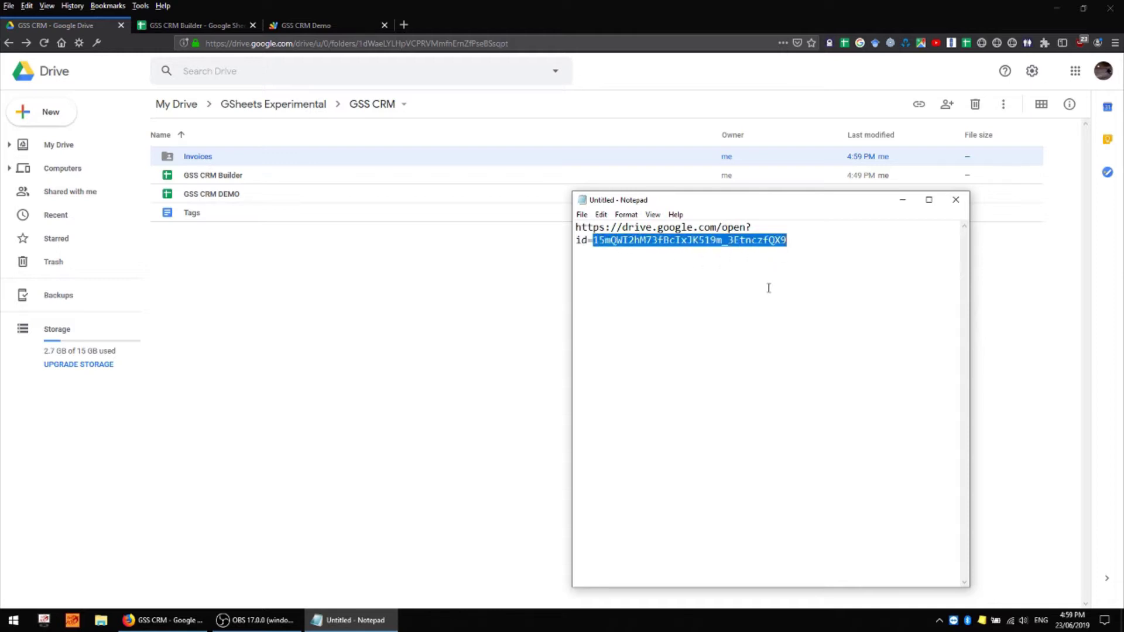
{"action": "key", "text": "alt+Tab"}
- Replace the folderID string on line 18 with the copied Invoices folder ID
{"action": "key", "text": "ctrl+Tab"}
{"action": "key", "text": "ctrl+Tab"}
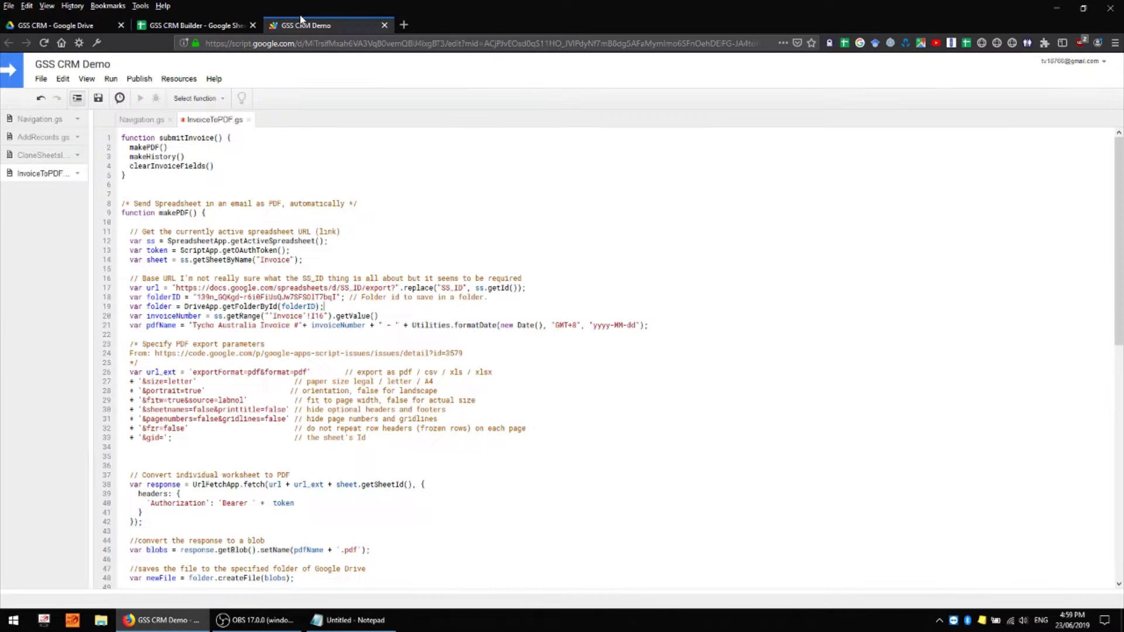
{"action": "double_click", "coordinate": [265, 297]}
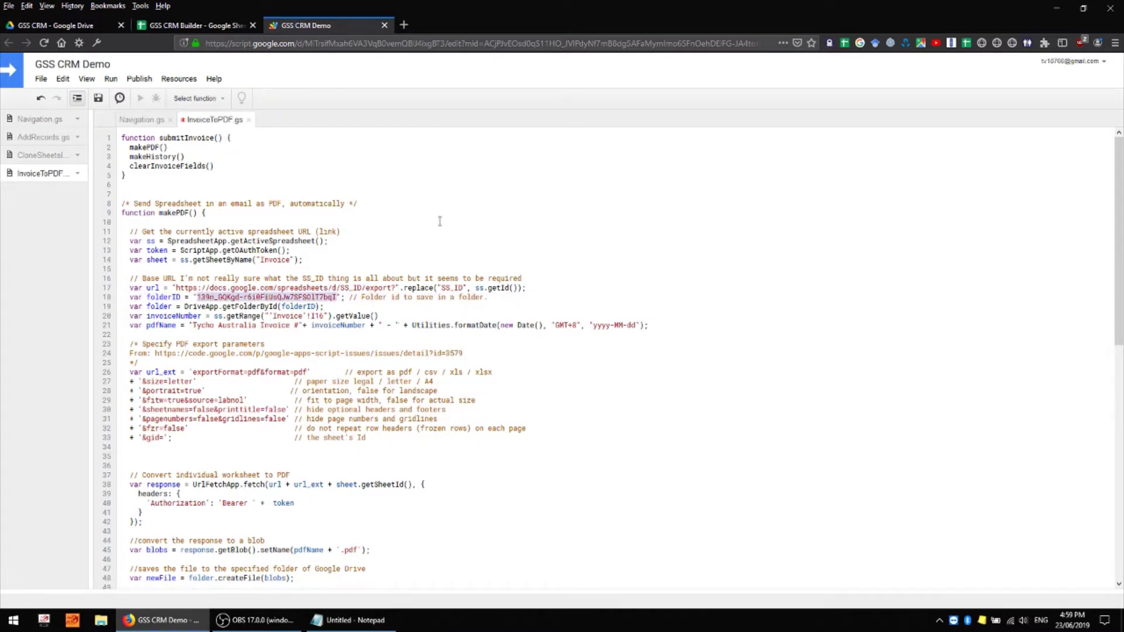
{"action": "key", "text": "ctrl+v"}
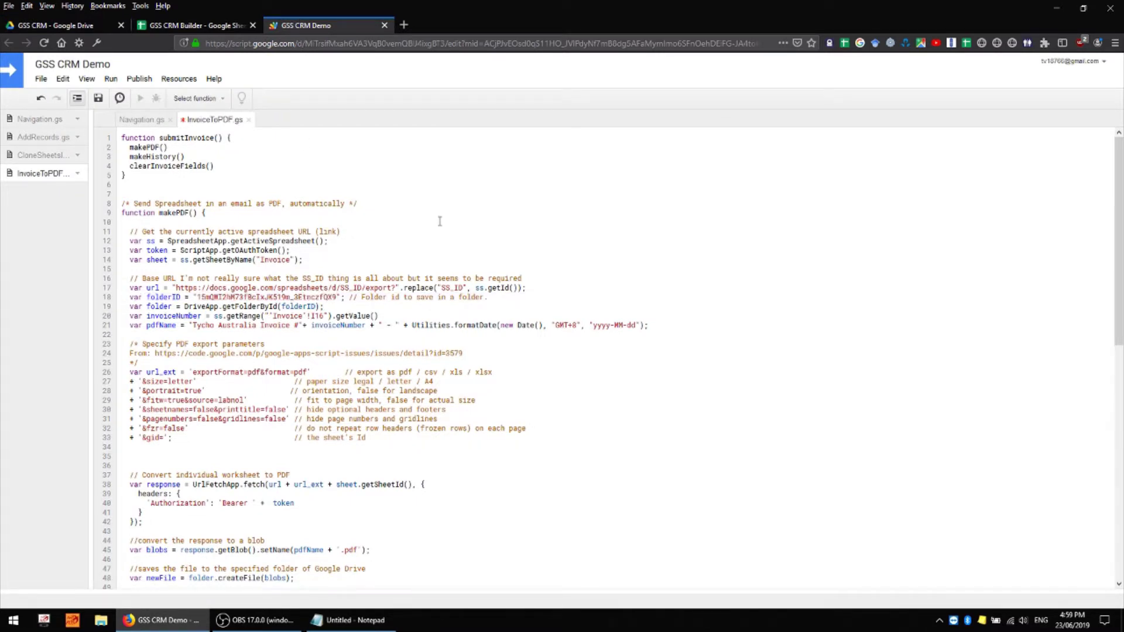
{"action": "scroll", "coordinate": [439, 221], "scroll_direction": "down", "scroll_amount": 4}
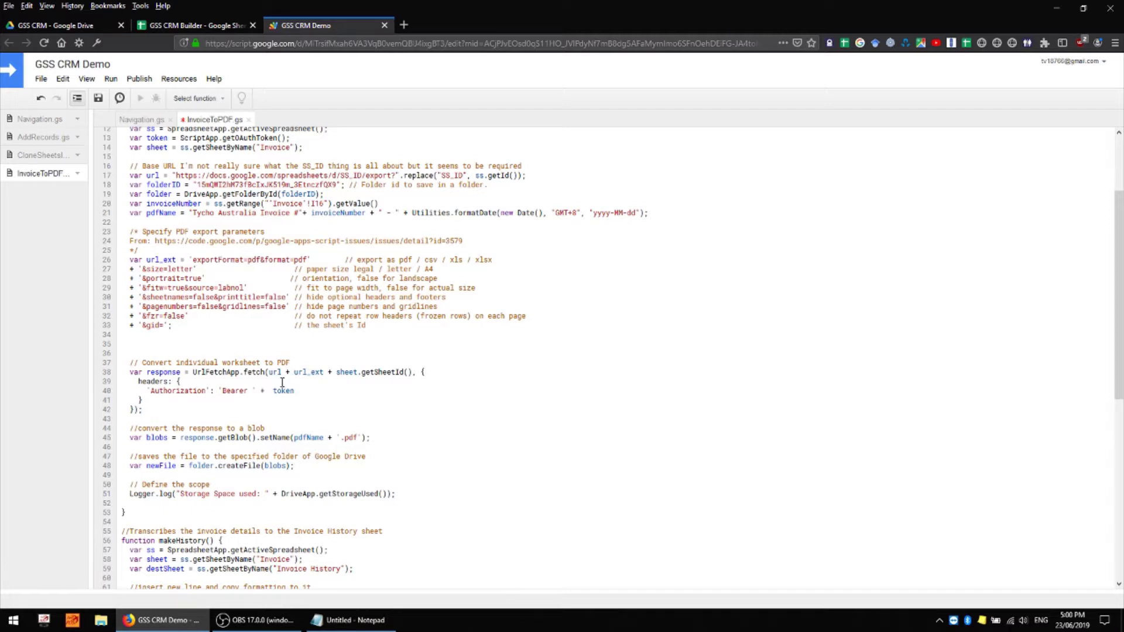
- Review Invoice History and the Red Sun Holdings sheet's outstanding-invoice formulas, including Q6
{"action": "left_click", "coordinate": [222, 26]}
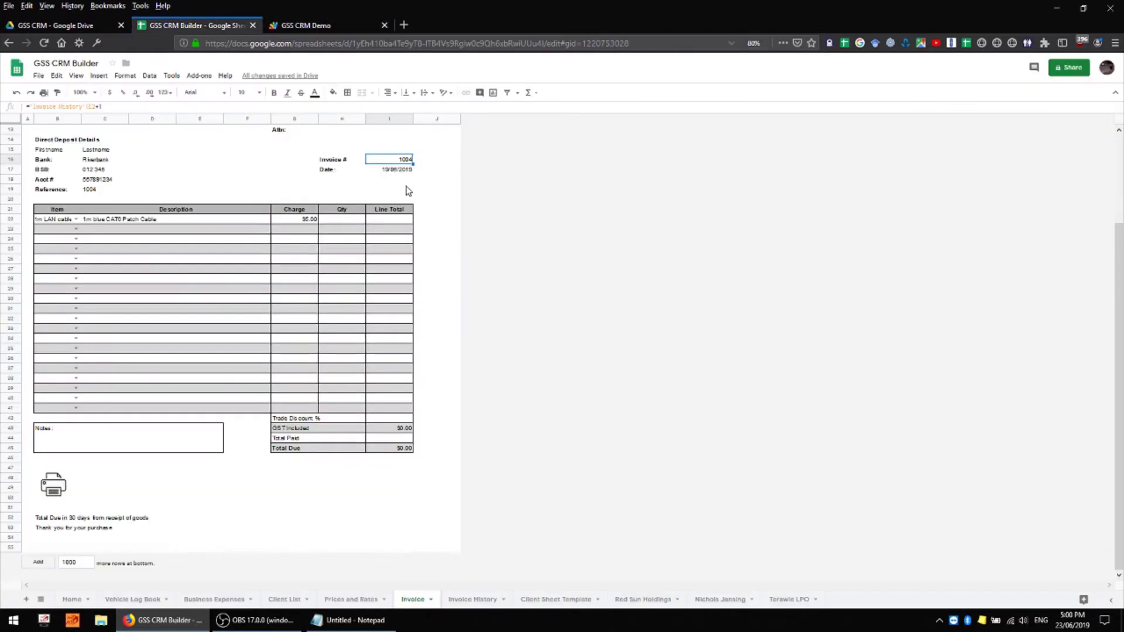
{"action": "left_click", "coordinate": [474, 600]}
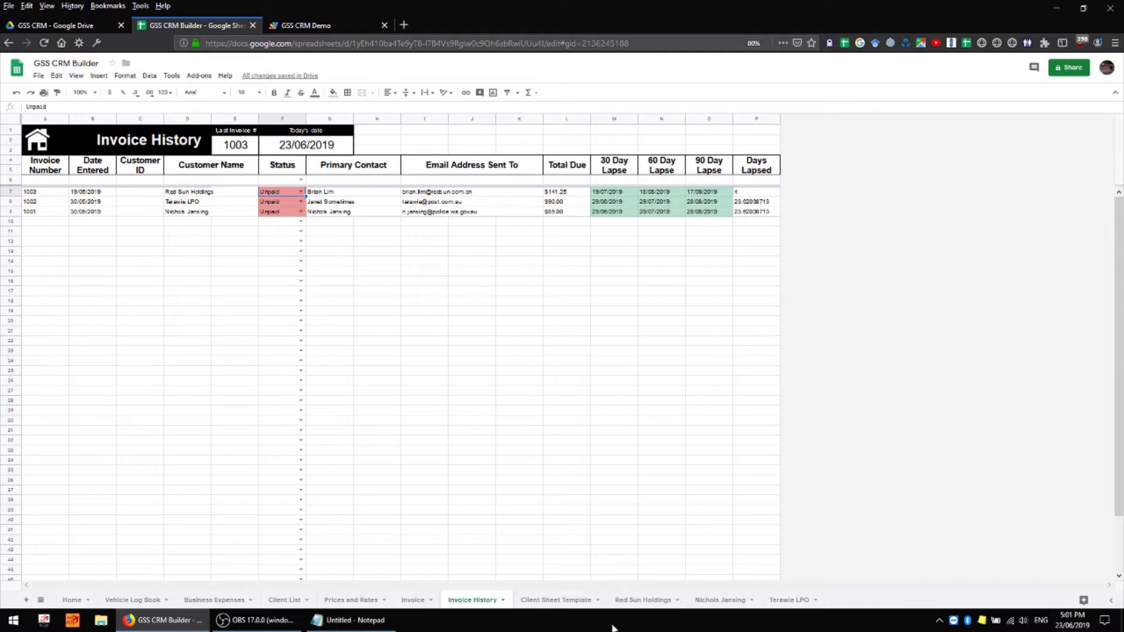
{"action": "left_click", "coordinate": [644, 600]}
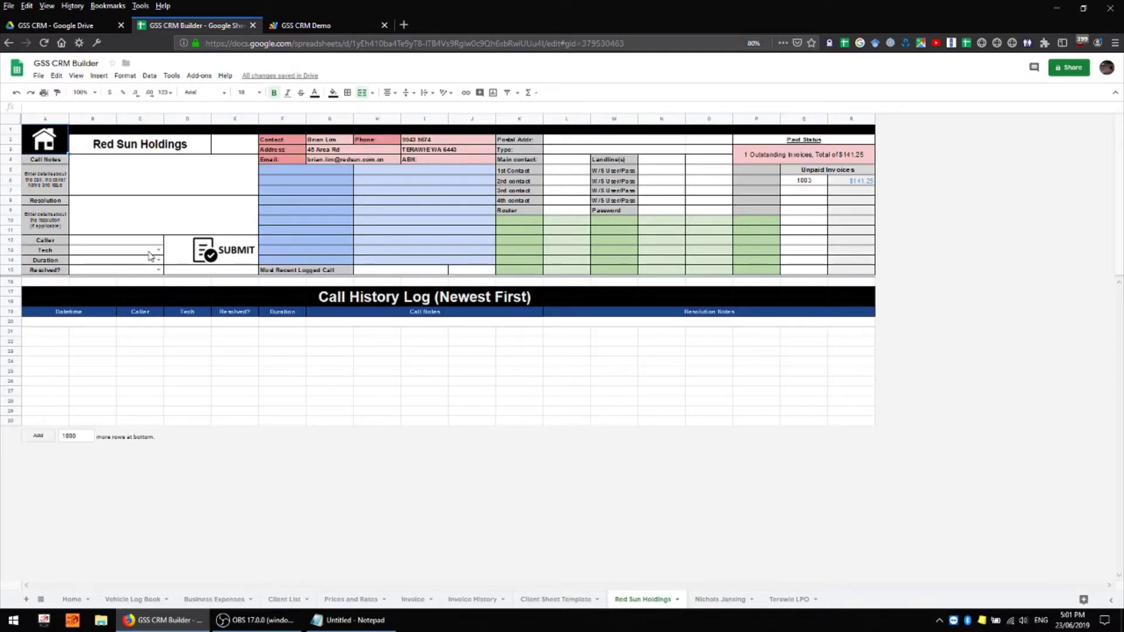
{"action": "left_click", "coordinate": [806, 156]}
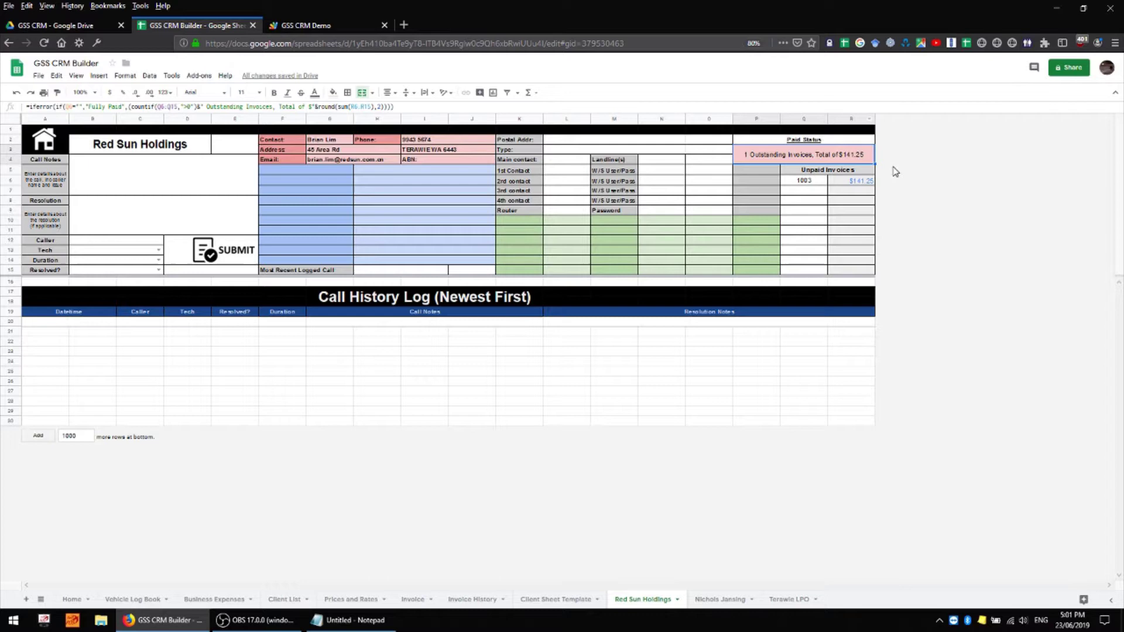
{"action": "left_click", "coordinate": [818, 182]}
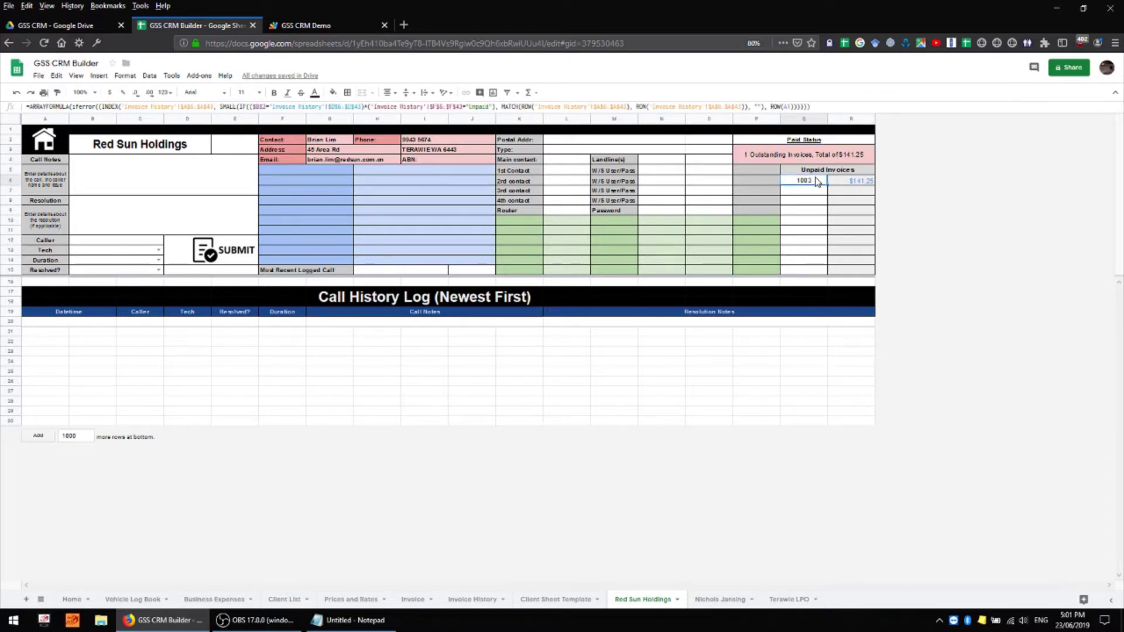
{"action": "left_click", "coordinate": [850, 182]}
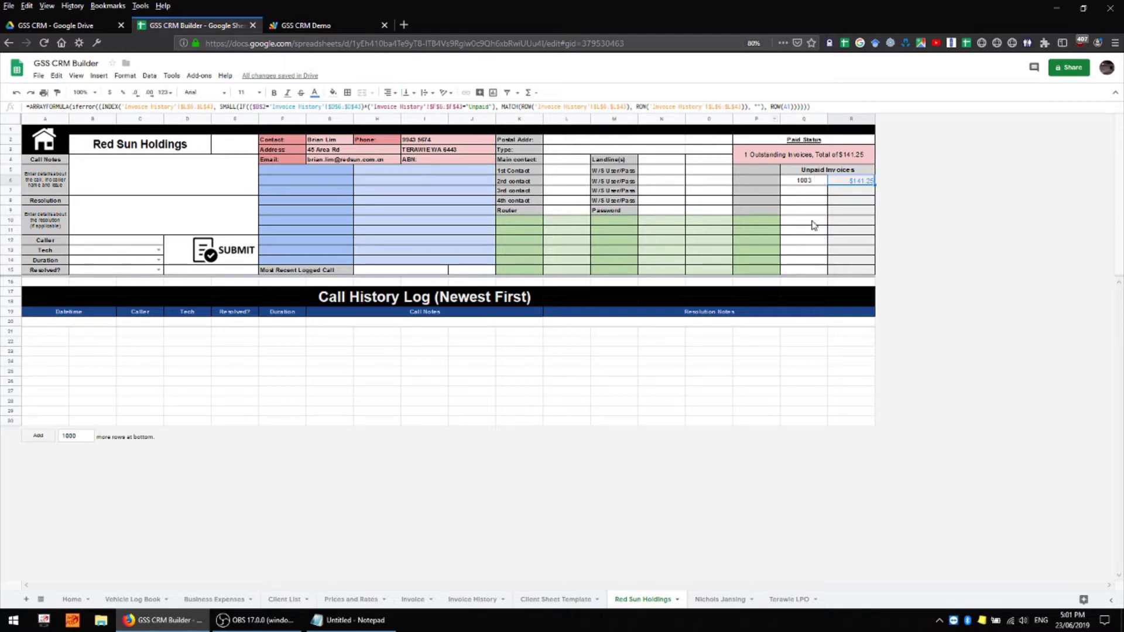
{"action": "left_click", "coordinate": [473, 600]}
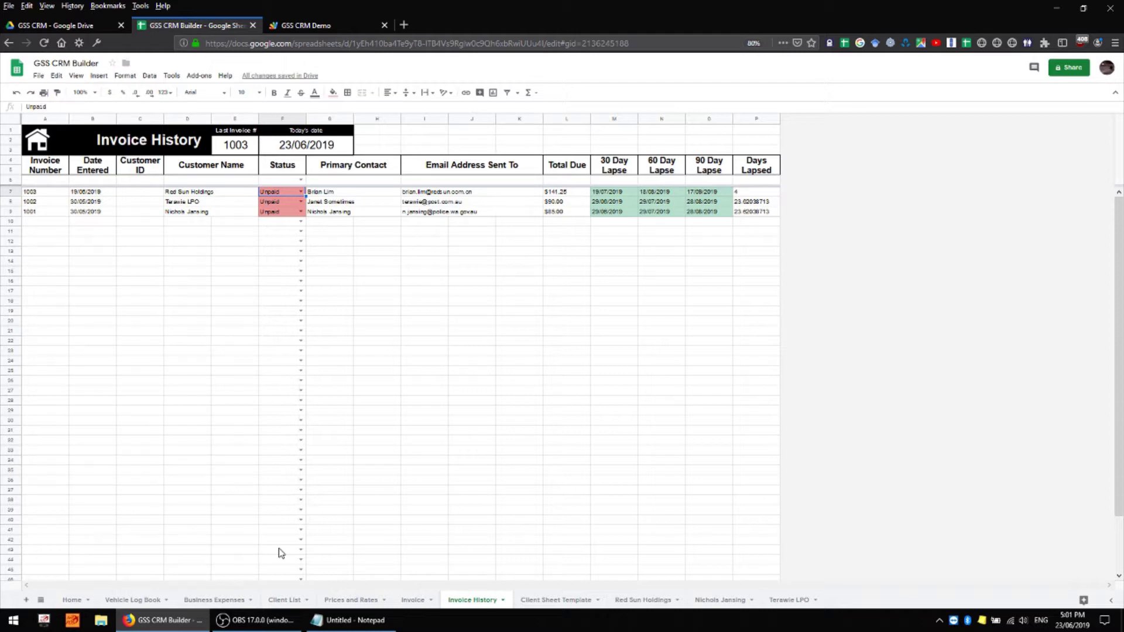
- Inspect the Paid Up formula on the Client List sheet
{"action": "left_click", "coordinate": [286, 600]}
{"action": "left_click", "coordinate": [269, 371]}
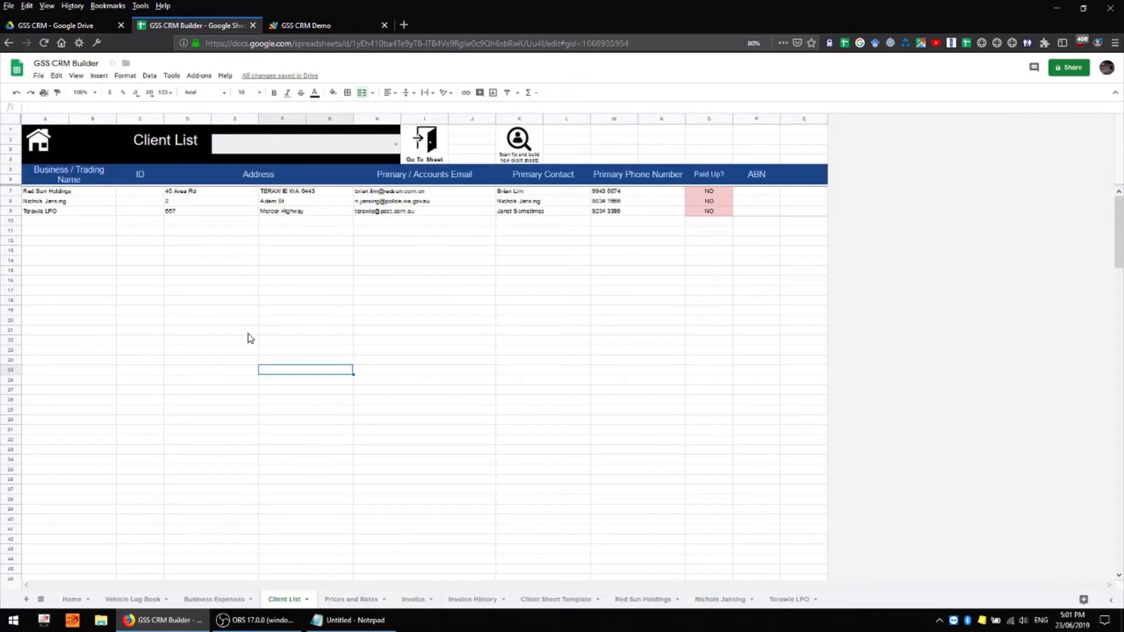
{"action": "left_click", "coordinate": [709, 200]}
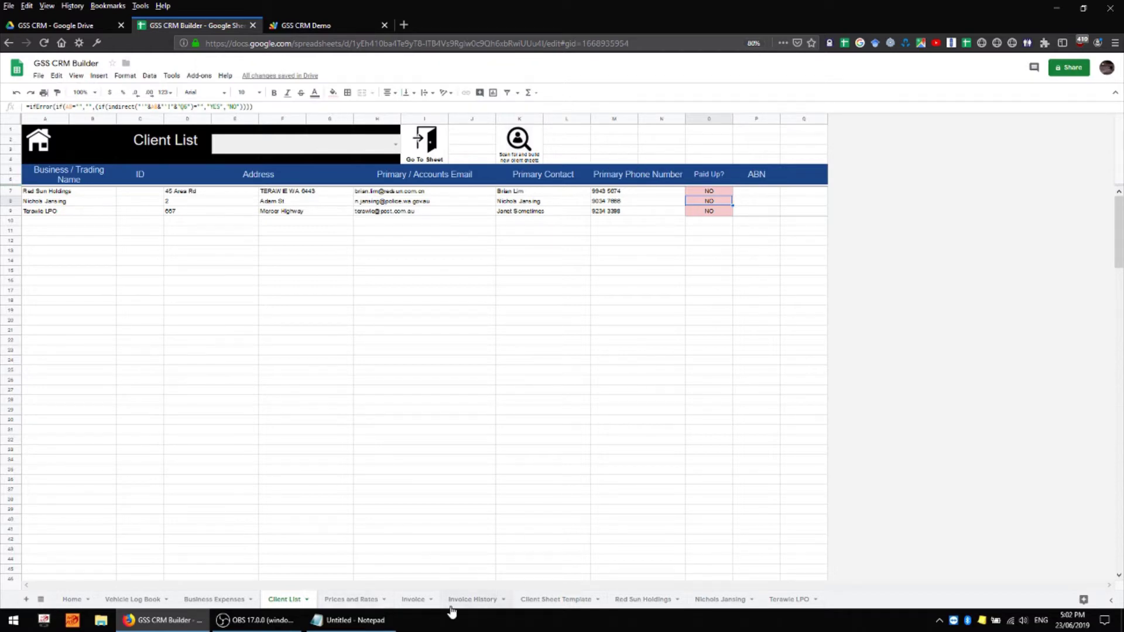
- Set invoice 1003's status in F7 to Paid on Invoice History
{"action": "left_click", "coordinate": [469, 599]}
{"action": "left_click", "coordinate": [300, 192]}
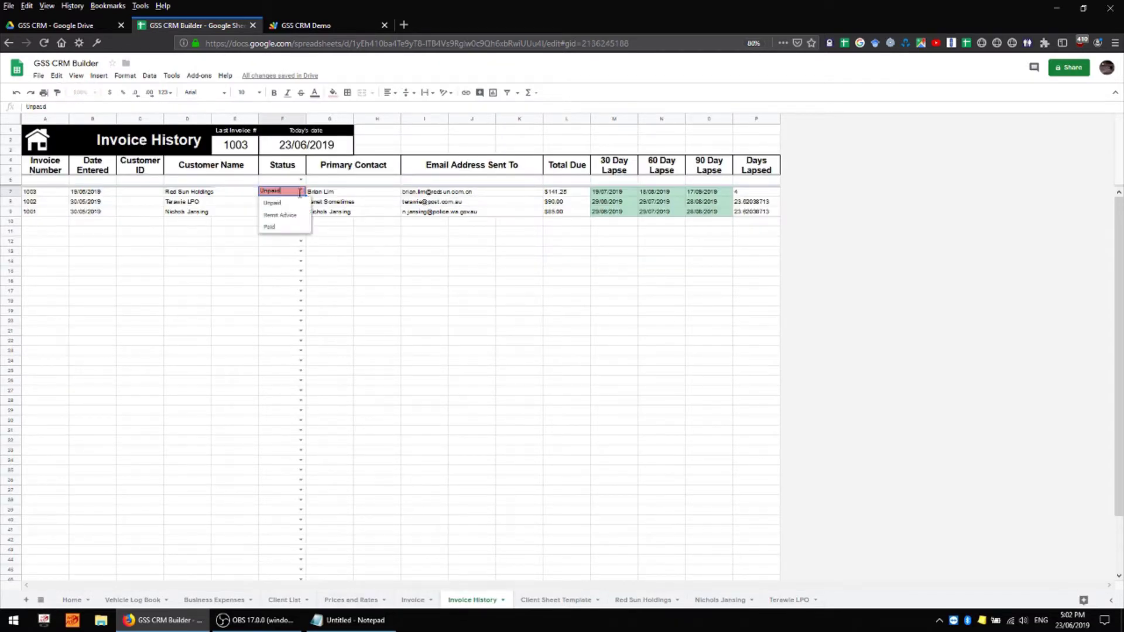
{"action": "left_click", "coordinate": [269, 227]}
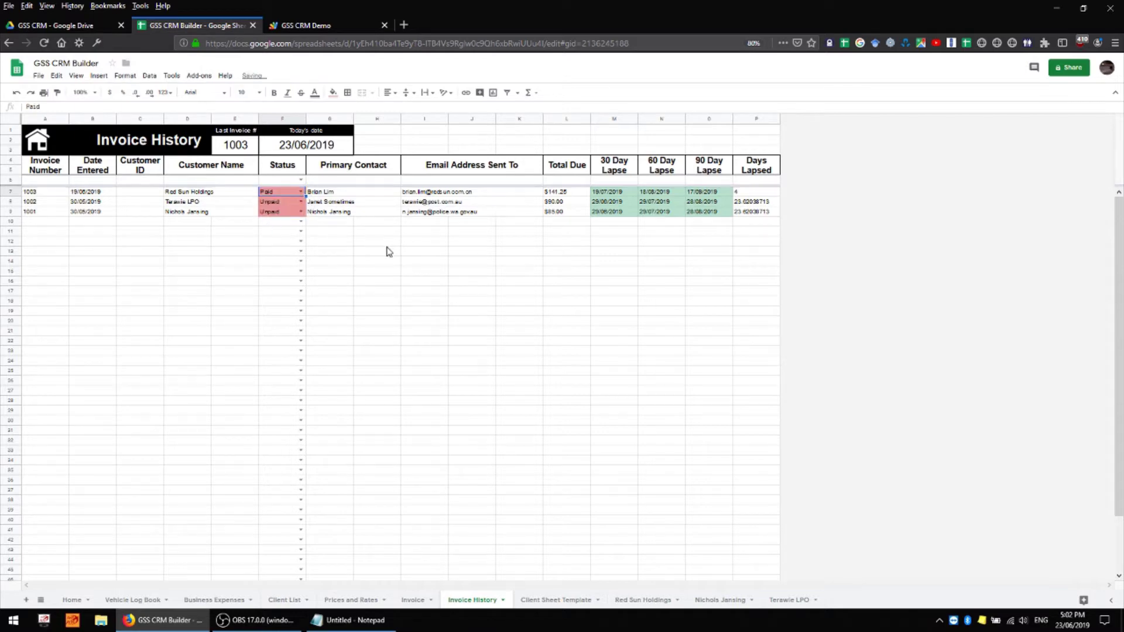
{"action": "left_click", "coordinate": [376, 242]}
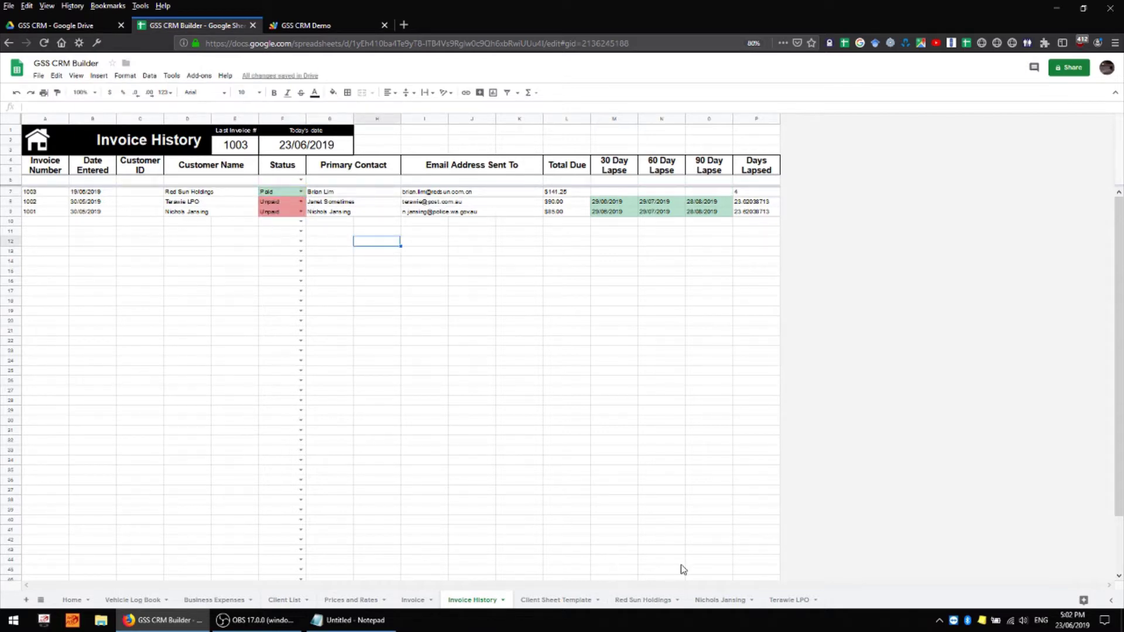
- Confirm Red Sun Holdings shows Fully Paid and YES under Paid Up
{"action": "left_click", "coordinate": [650, 601]}
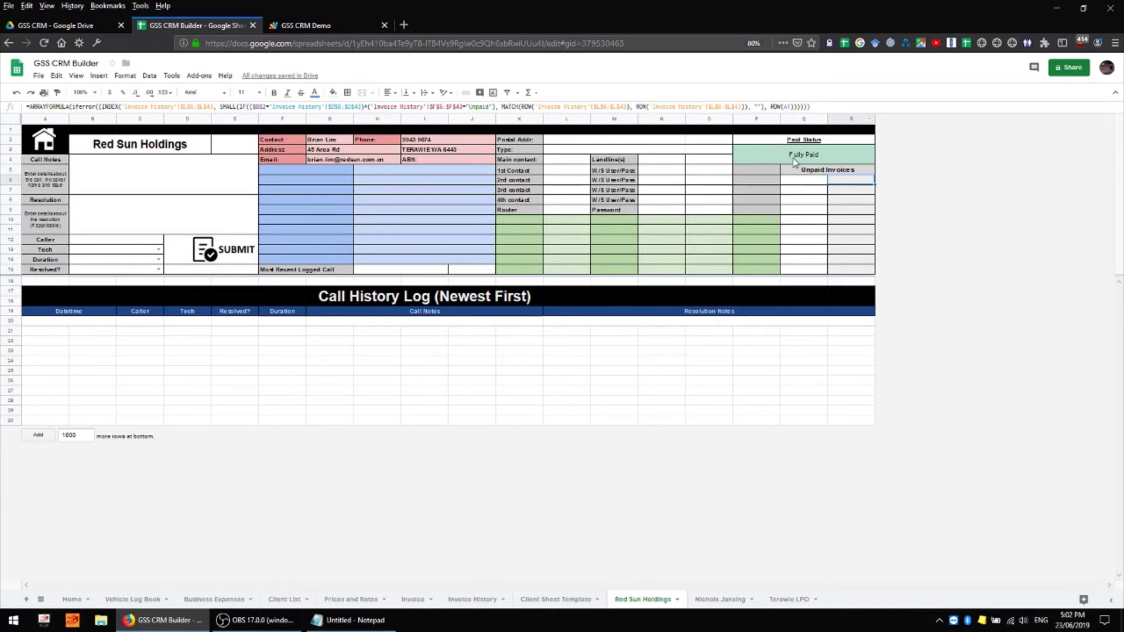
{"action": "left_click", "coordinate": [300, 602]}
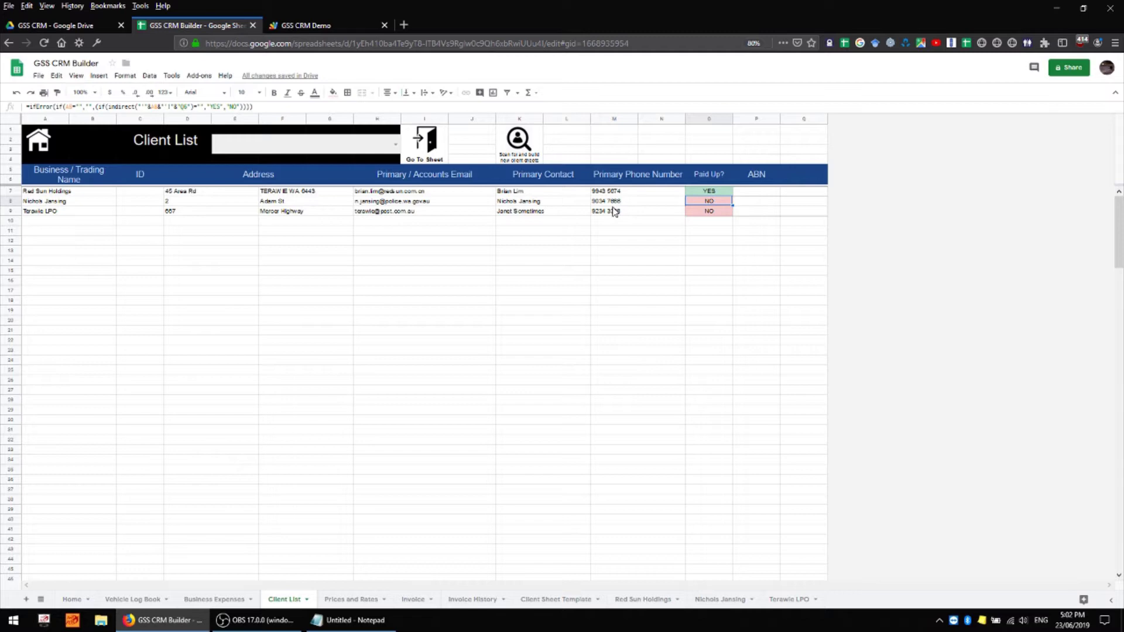
{"action": "left_click", "coordinate": [708, 192]}
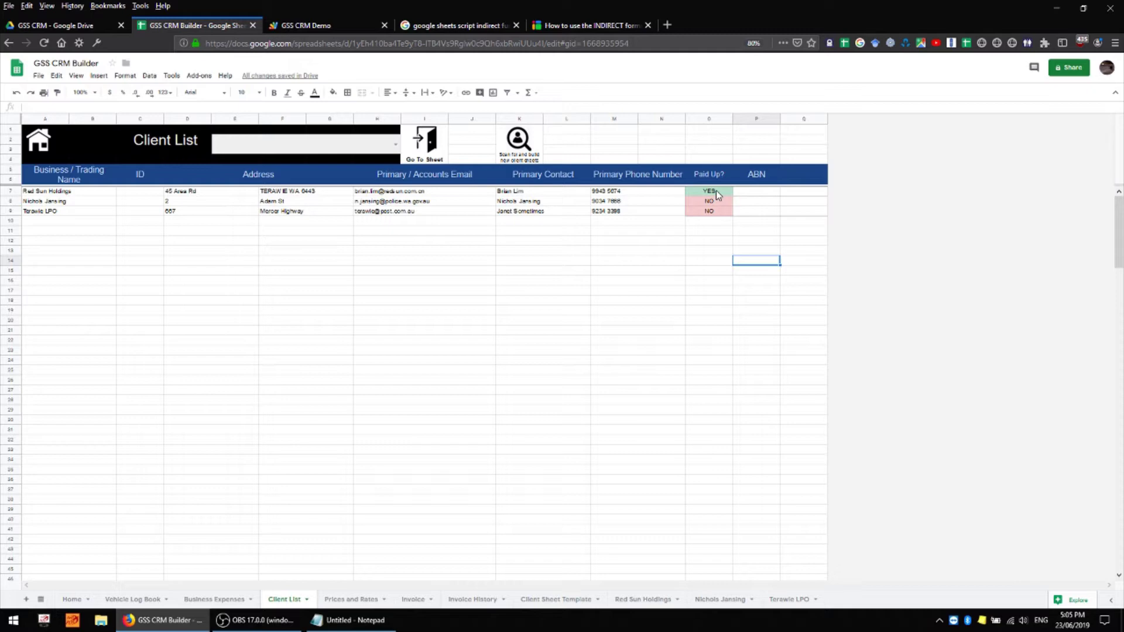
- Complete the IFERROR/IF/INDIRECT Paid Up formula in O7 referencing the client sheet's Q6
{"action": "left_click", "coordinate": [715, 191]}
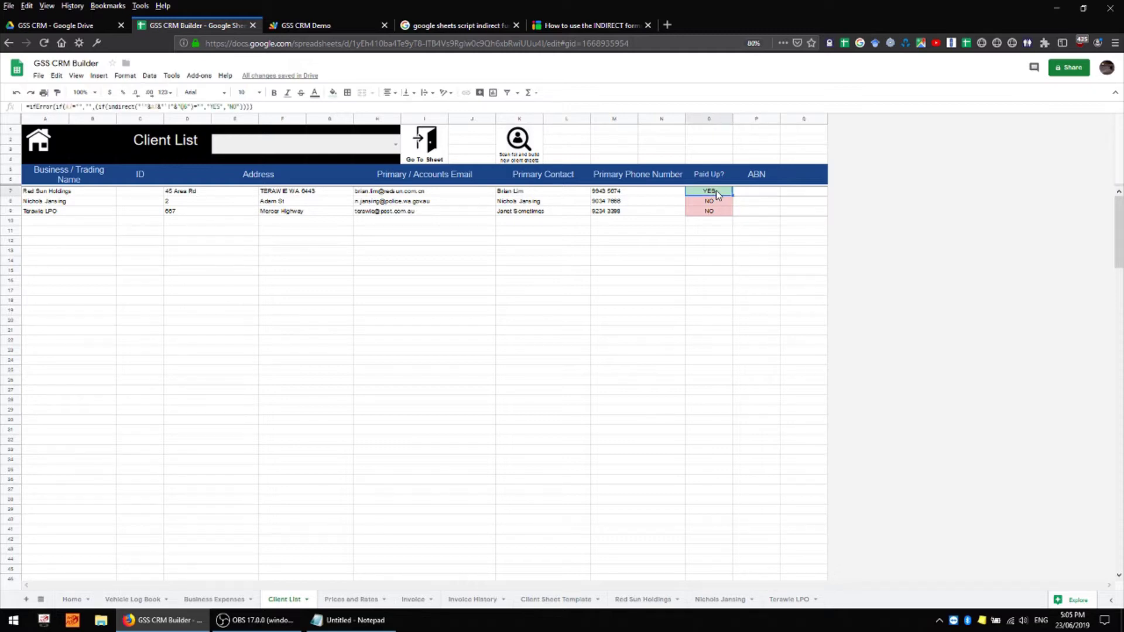
{"action": "double_click", "coordinate": [130, 107]}
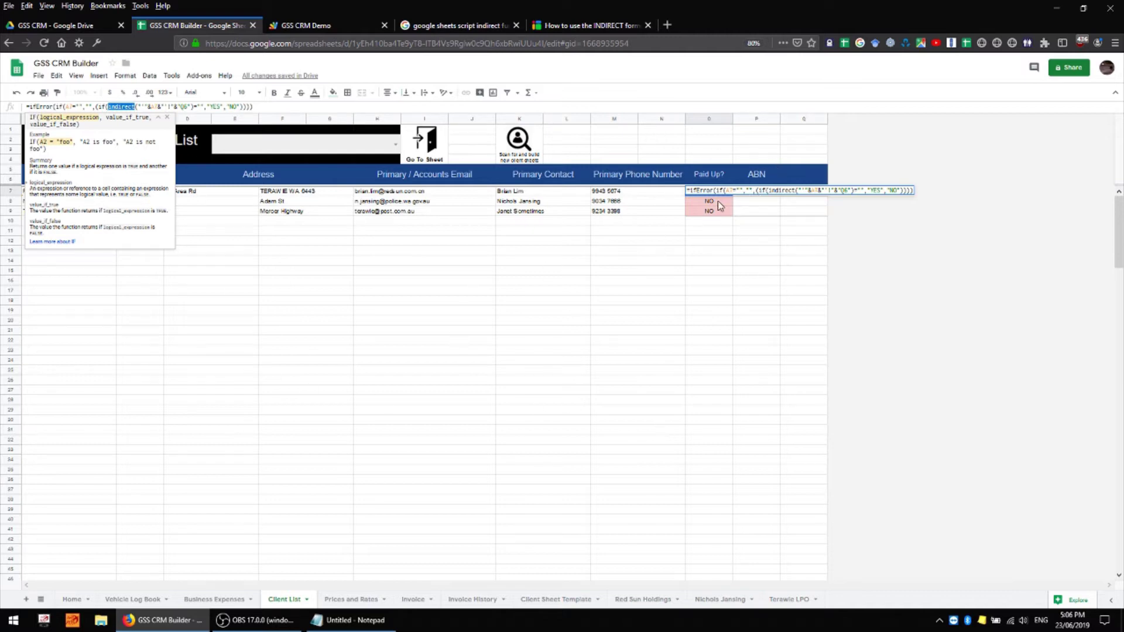
{"action": "left_click", "coordinate": [58, 107]}
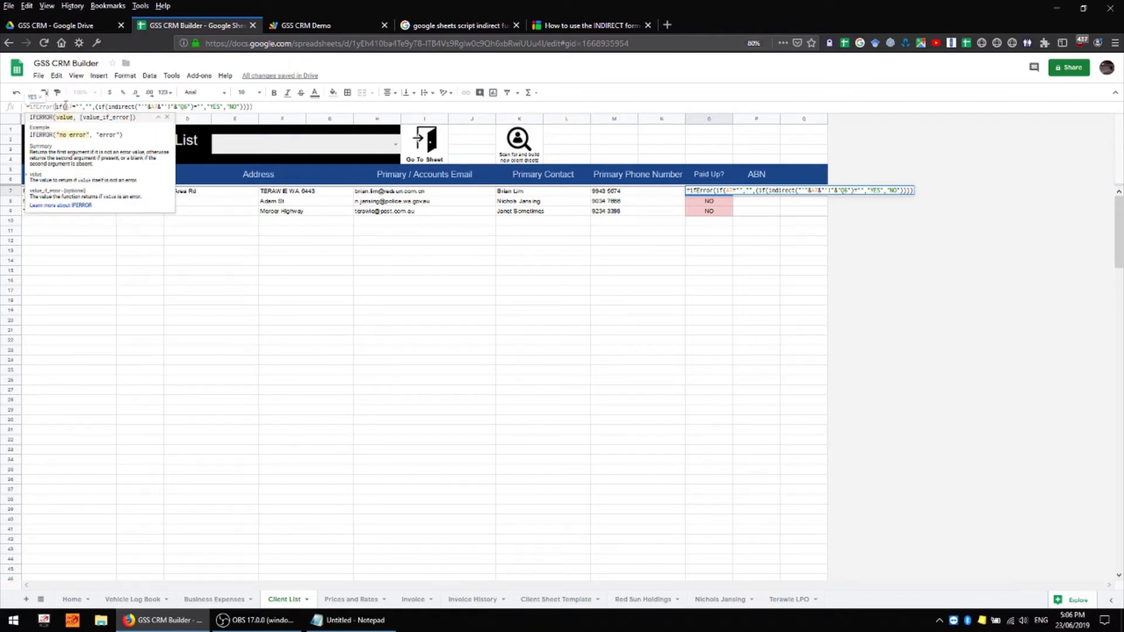
{"action": "left_click", "coordinate": [288, 241]}
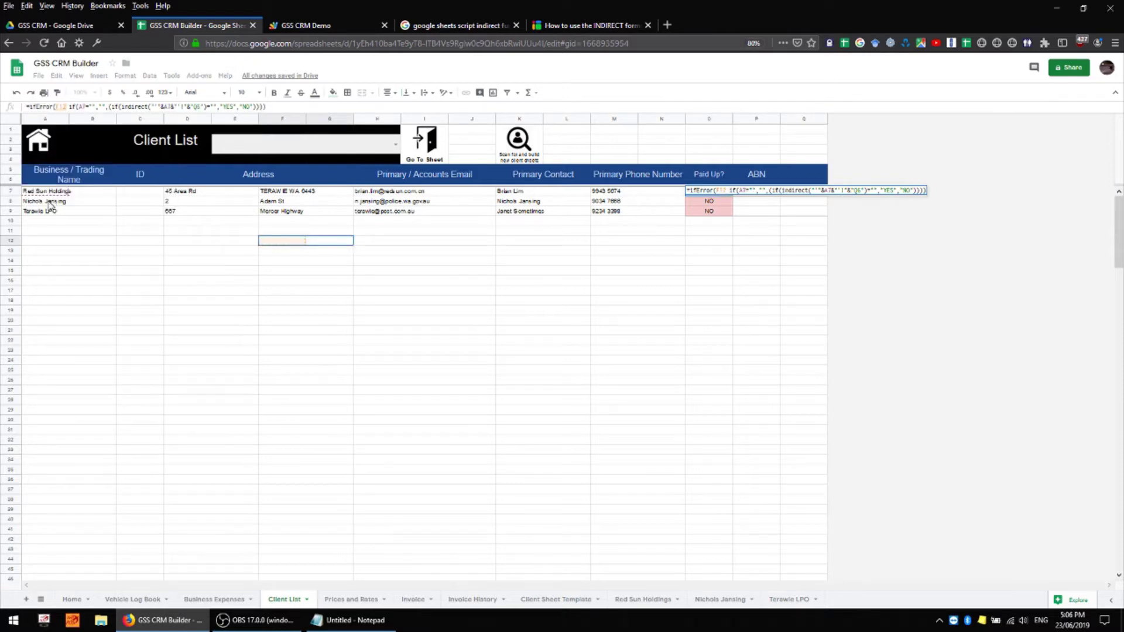
{"action": "key", "text": "Return"}
- Examine the formula's A7 reference and INDIRECT sheet-and-cell argument, leaving it unchanged
{"action": "left_click", "coordinate": [40, 190]}
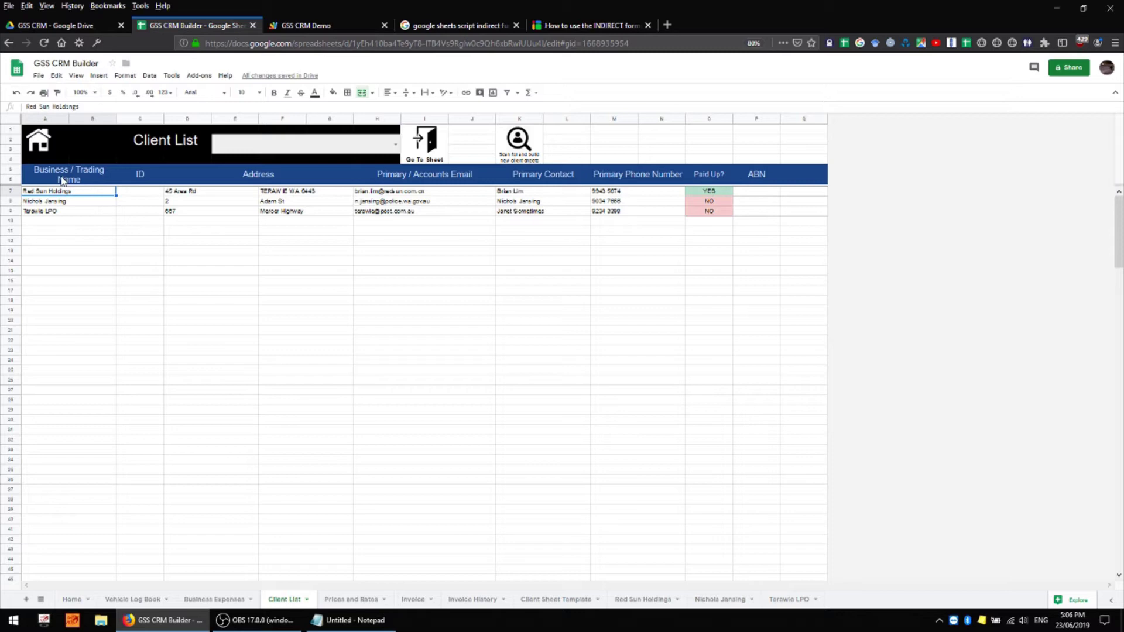
{"action": "left_click", "coordinate": [702, 195]}
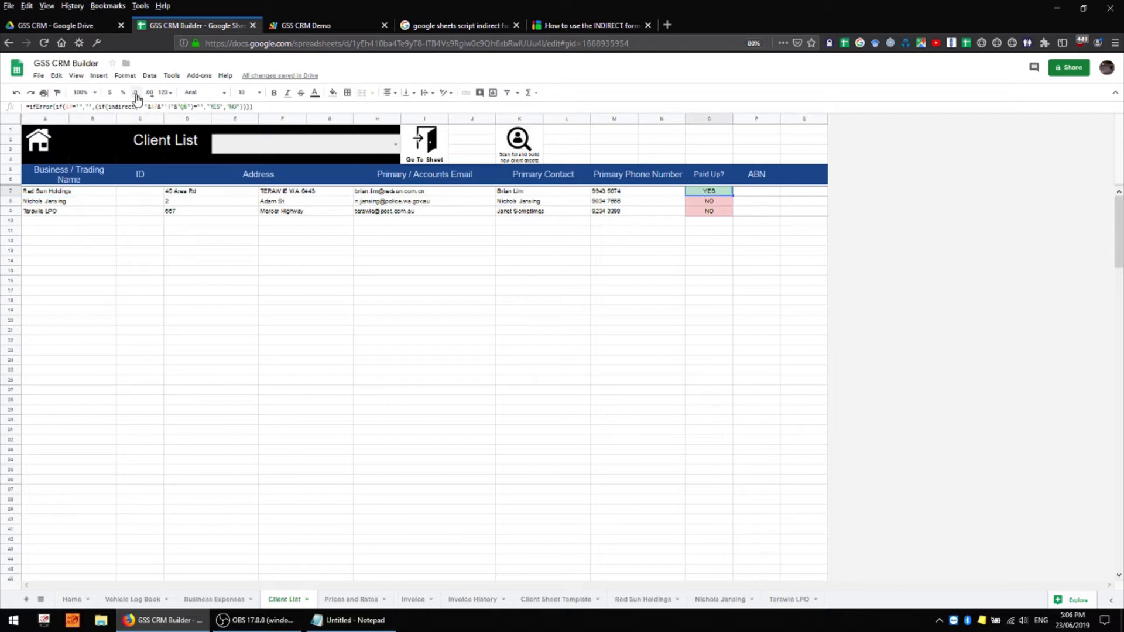
{"action": "double_click", "coordinate": [81, 107]}
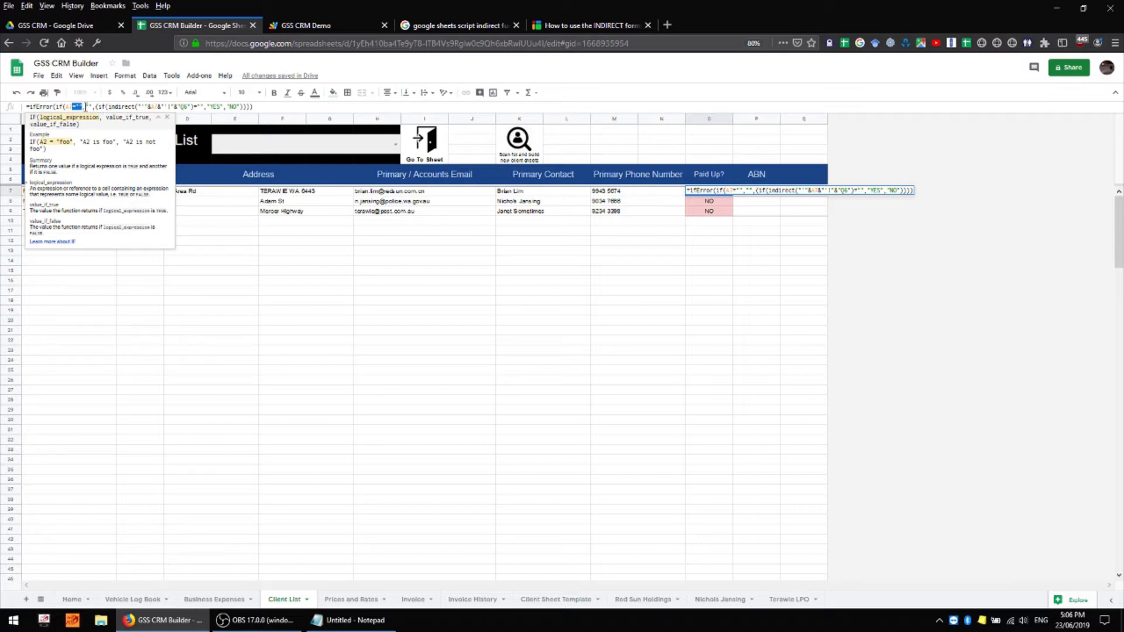
{"action": "left_click_drag", "start_coordinate": [97, 107], "coordinate": [263, 107]}
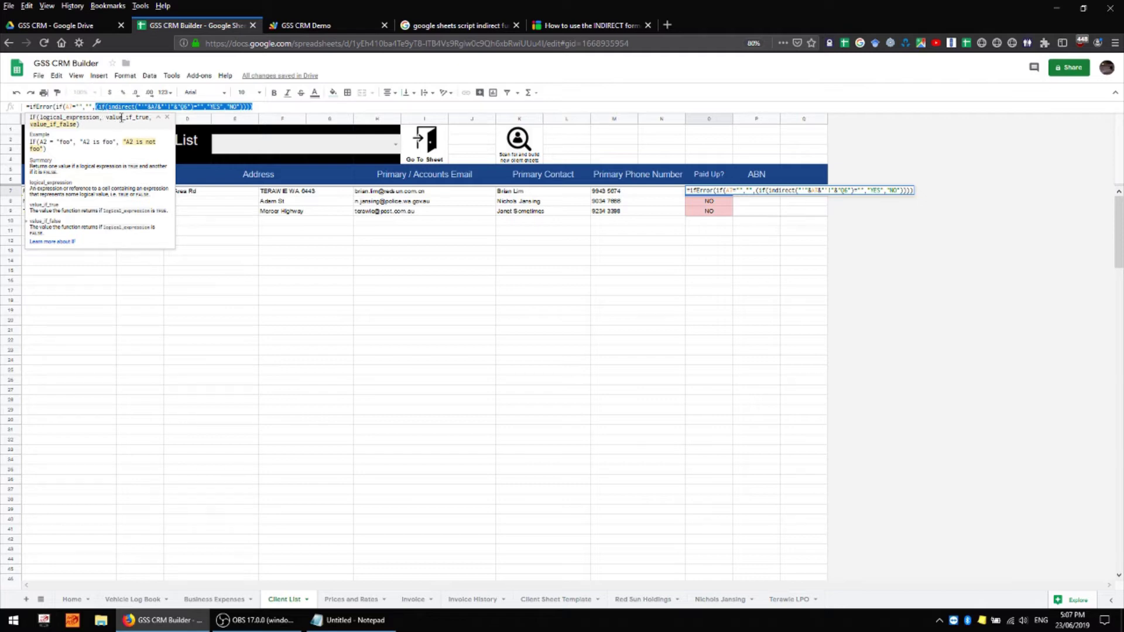
{"action": "left_click", "coordinate": [121, 107]}
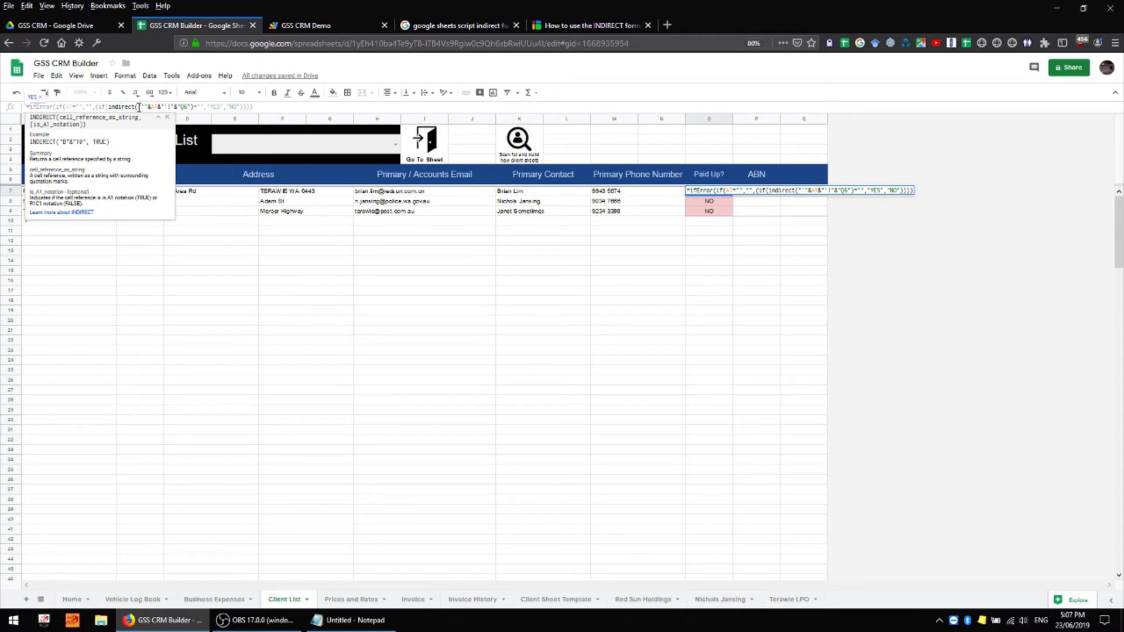
{"action": "left_click_drag", "start_coordinate": [139, 107], "coordinate": [194, 110]}
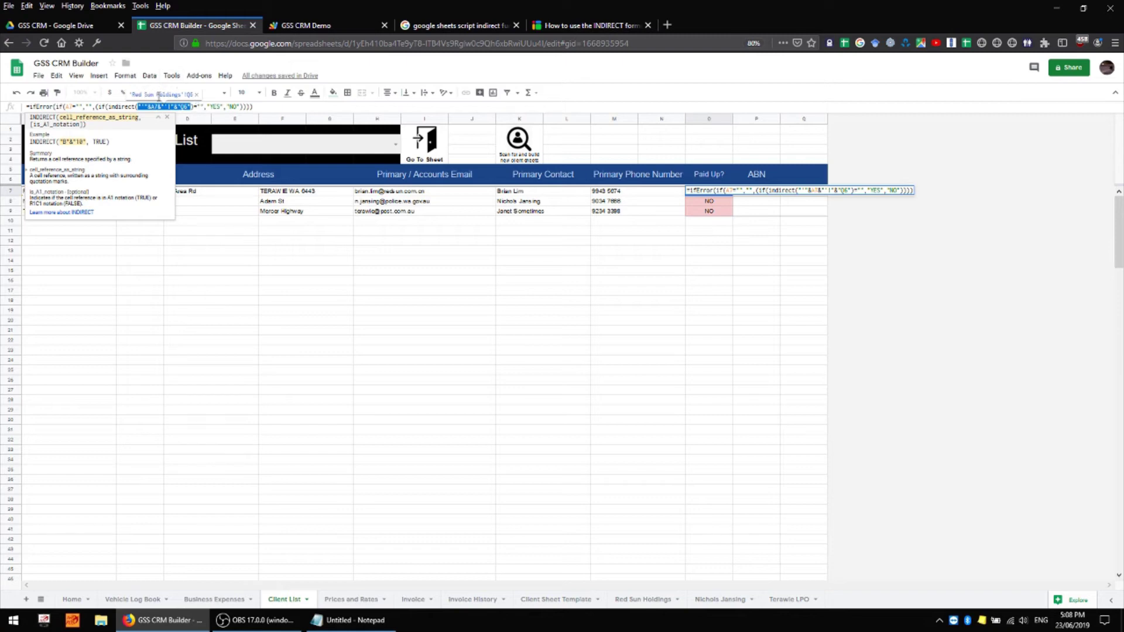
{"action": "key", "text": "Escape"}
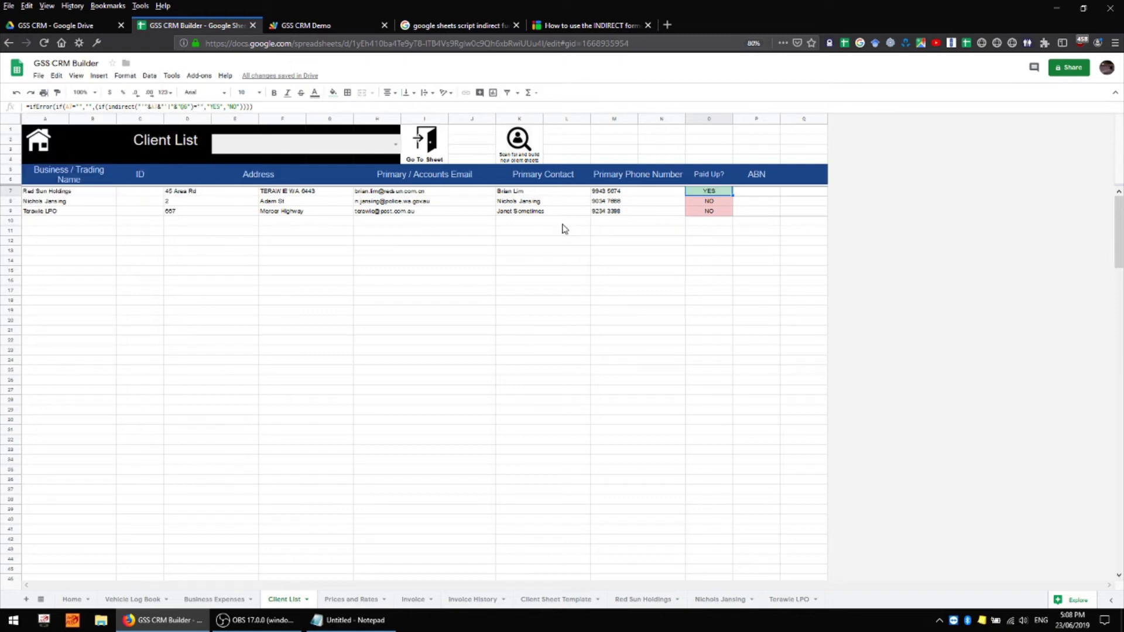
{"action": "left_click", "coordinate": [658, 602]}
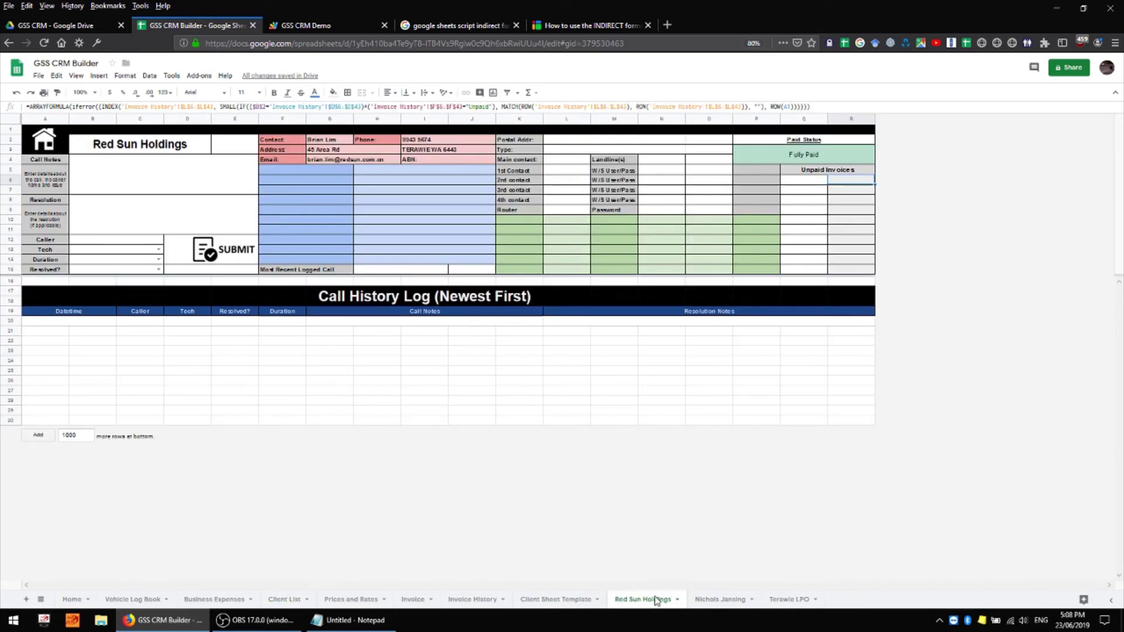
{"action": "key", "text": "Left"}
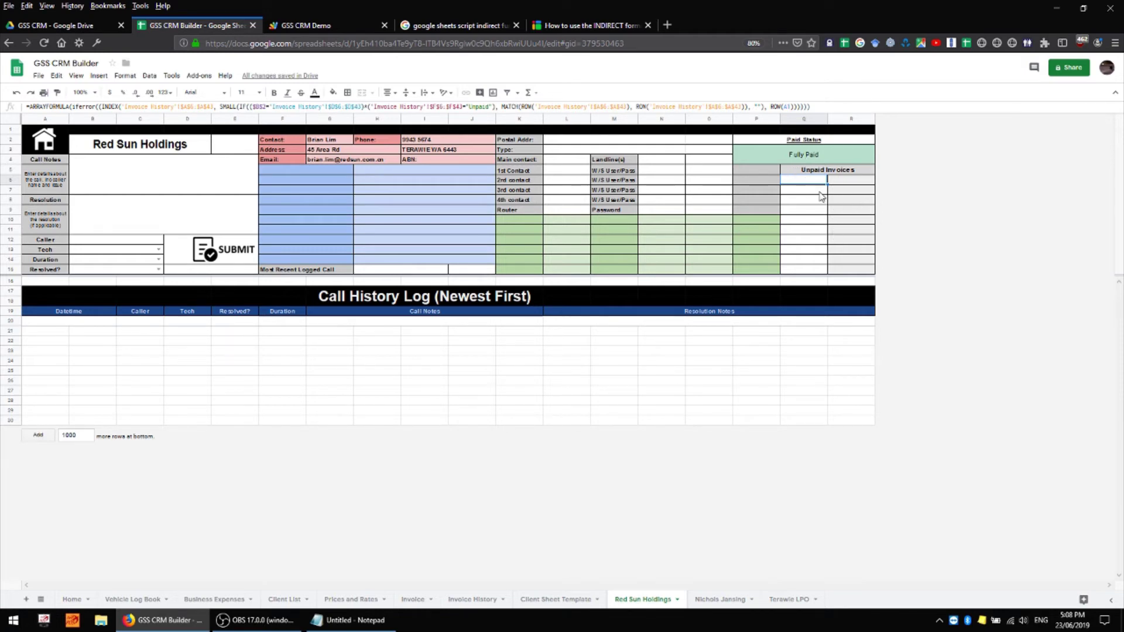
{"action": "left_click", "coordinate": [282, 598]}
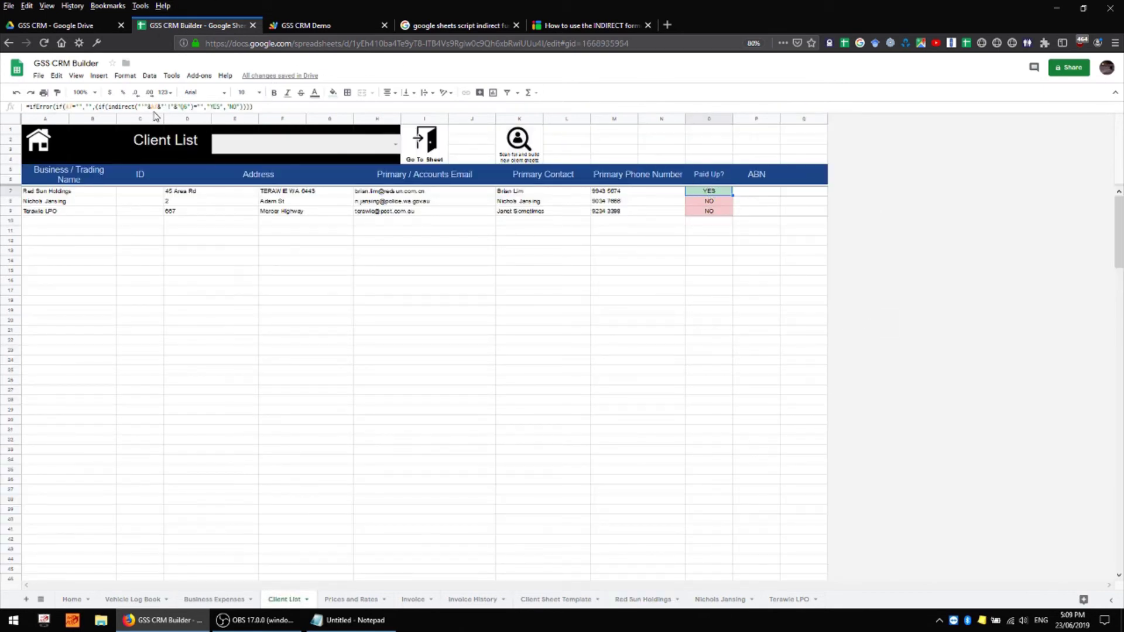
{"action": "double_click", "coordinate": [199, 106]}
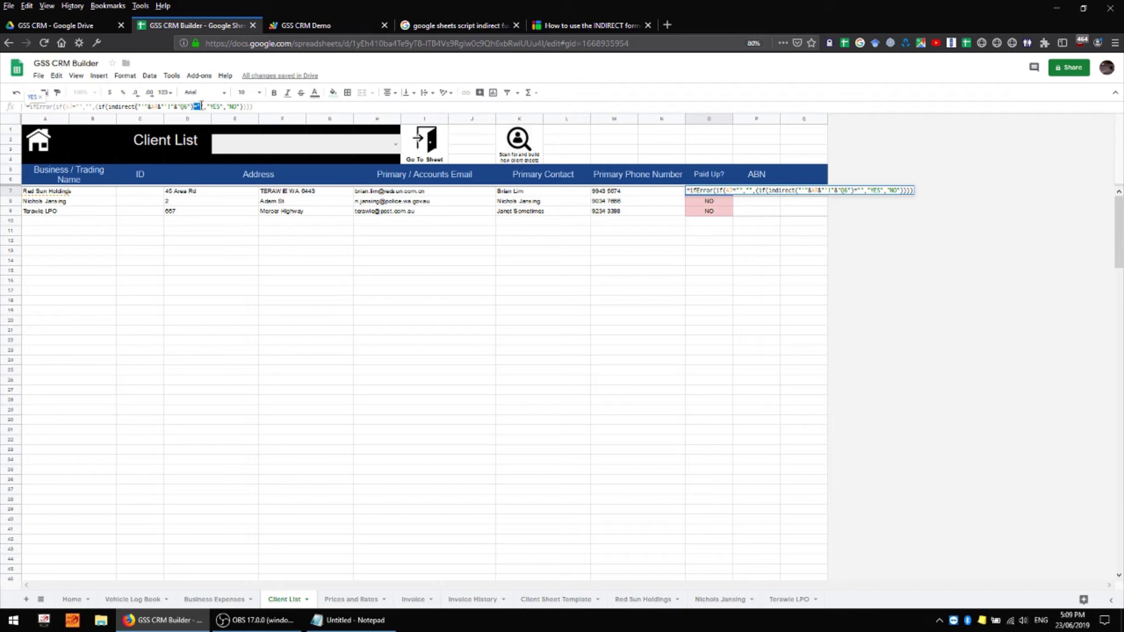
{"action": "left_click", "coordinate": [234, 111]}
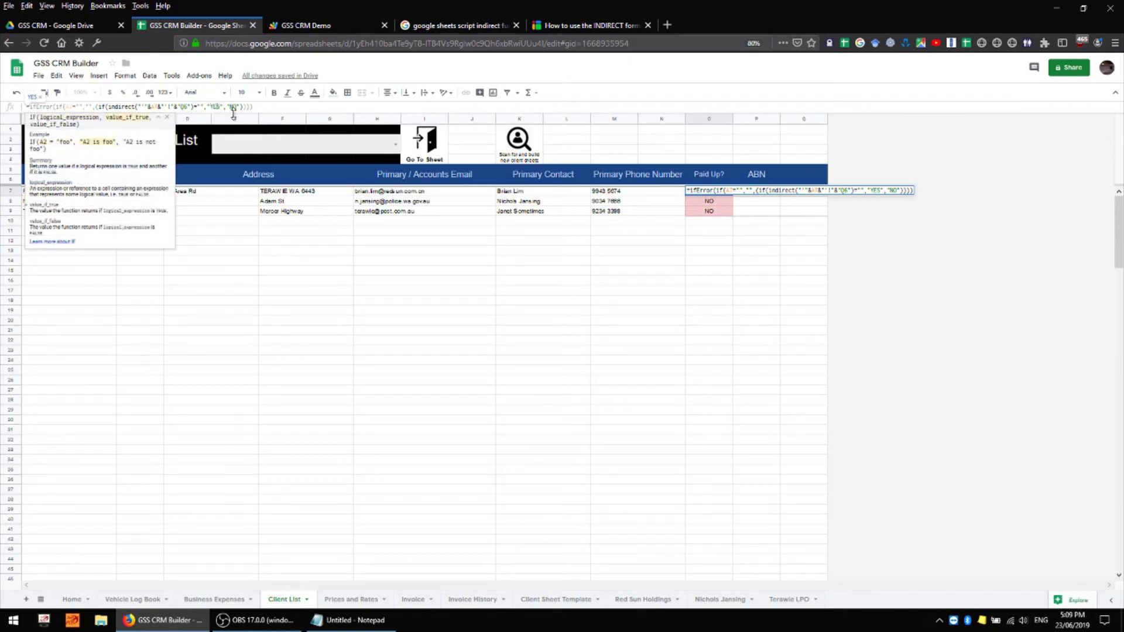
{"action": "double_click", "coordinate": [201, 106]}
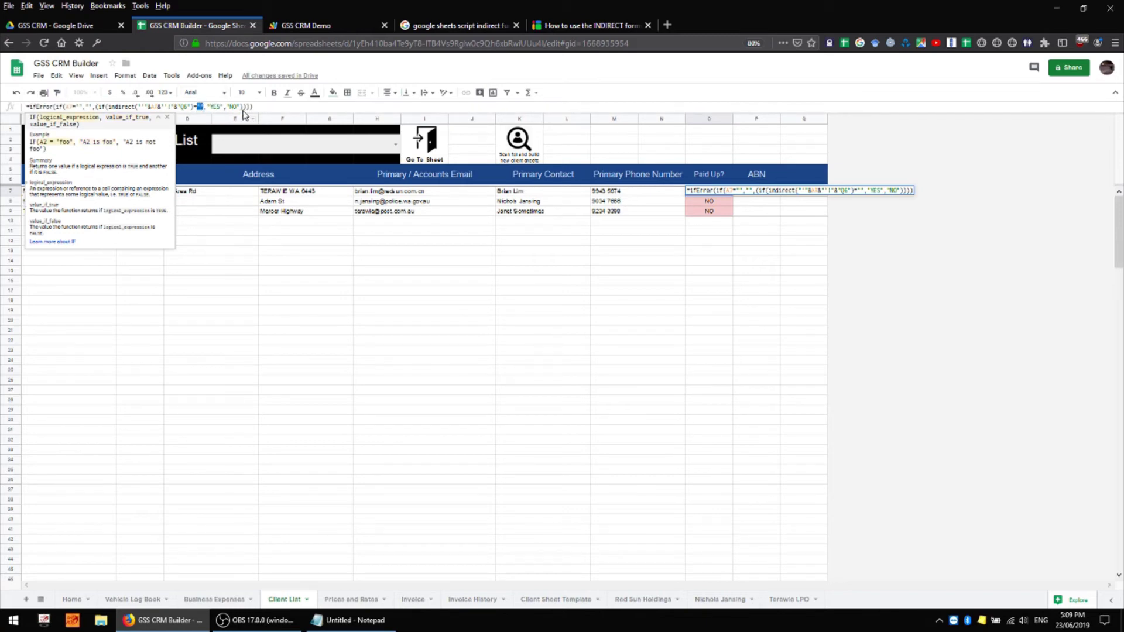
{"action": "double_click", "coordinate": [233, 107]}
{"action": "key", "text": "Escape"}
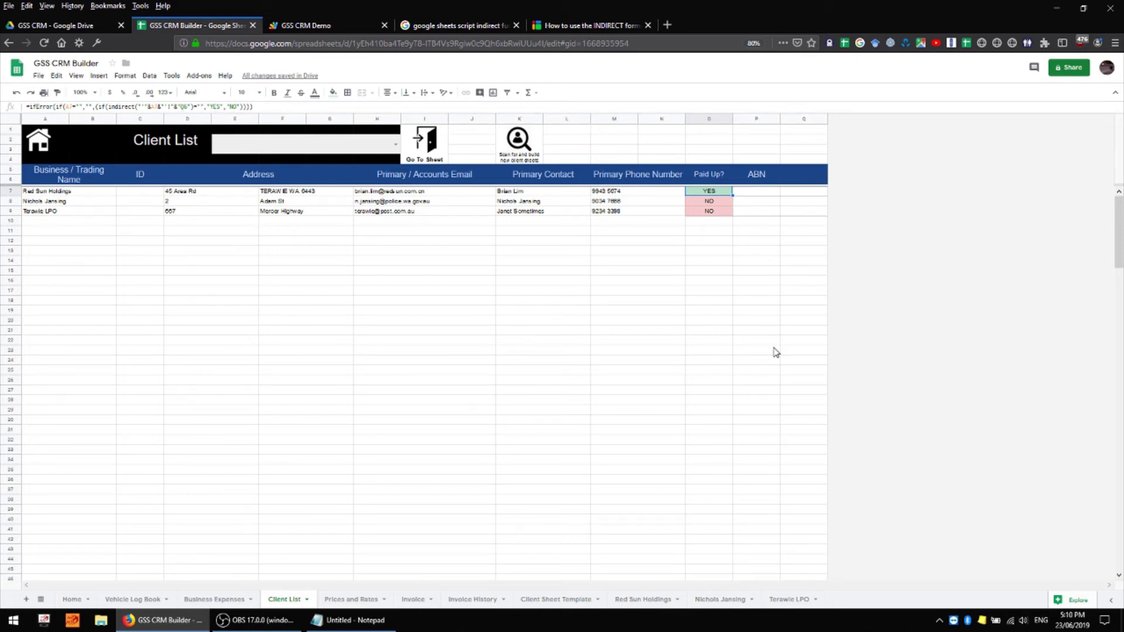
{"action": "right_click", "coordinate": [713, 196]}
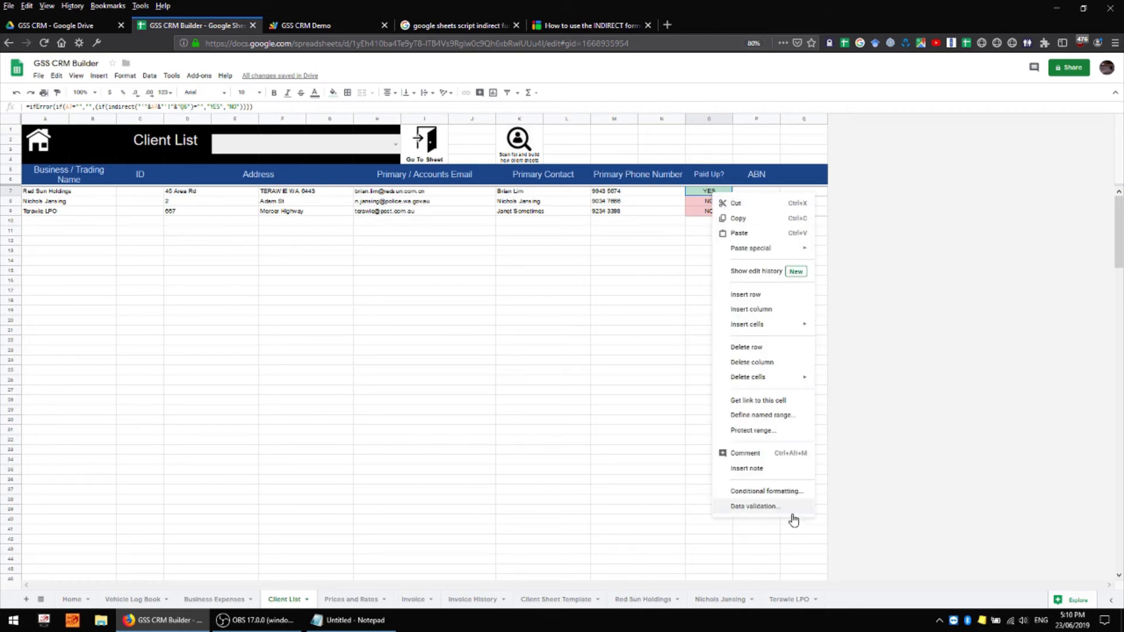
{"action": "left_click", "coordinate": [765, 492]}
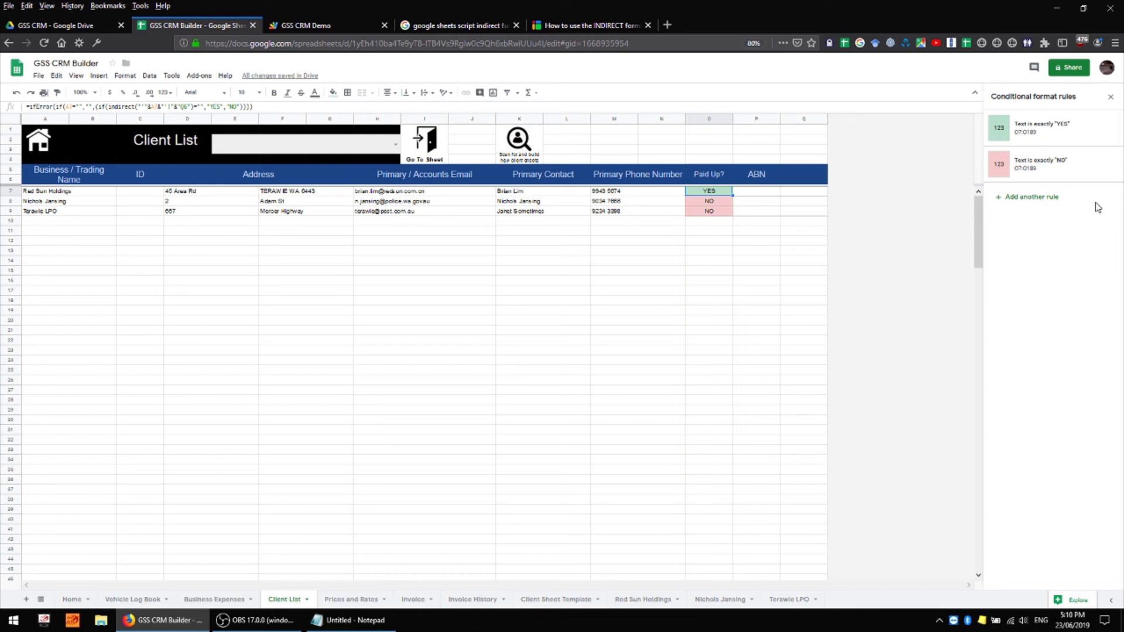
{"action": "left_click", "coordinate": [1110, 97]}
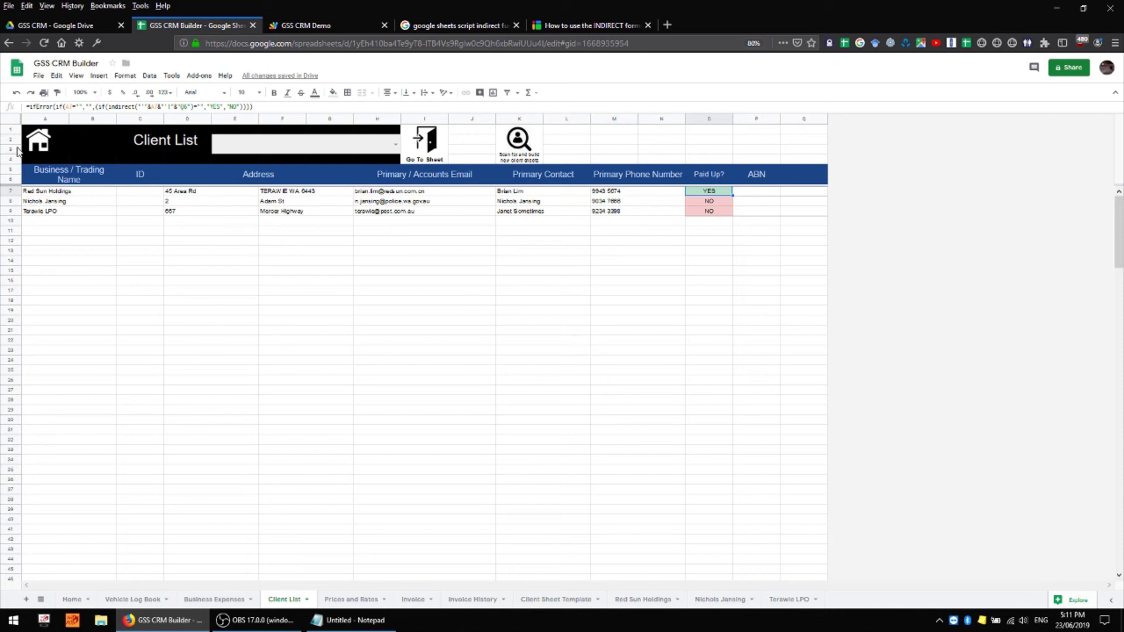
{"action": "left_click", "coordinate": [81, 189]}
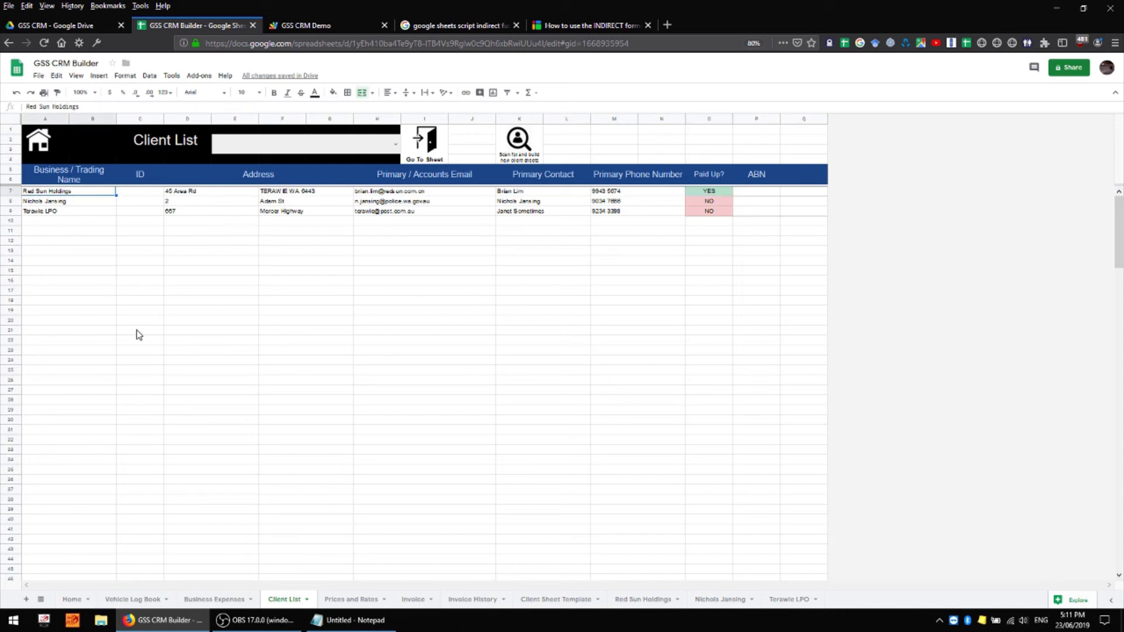
{"action": "left_click", "coordinate": [647, 598]}
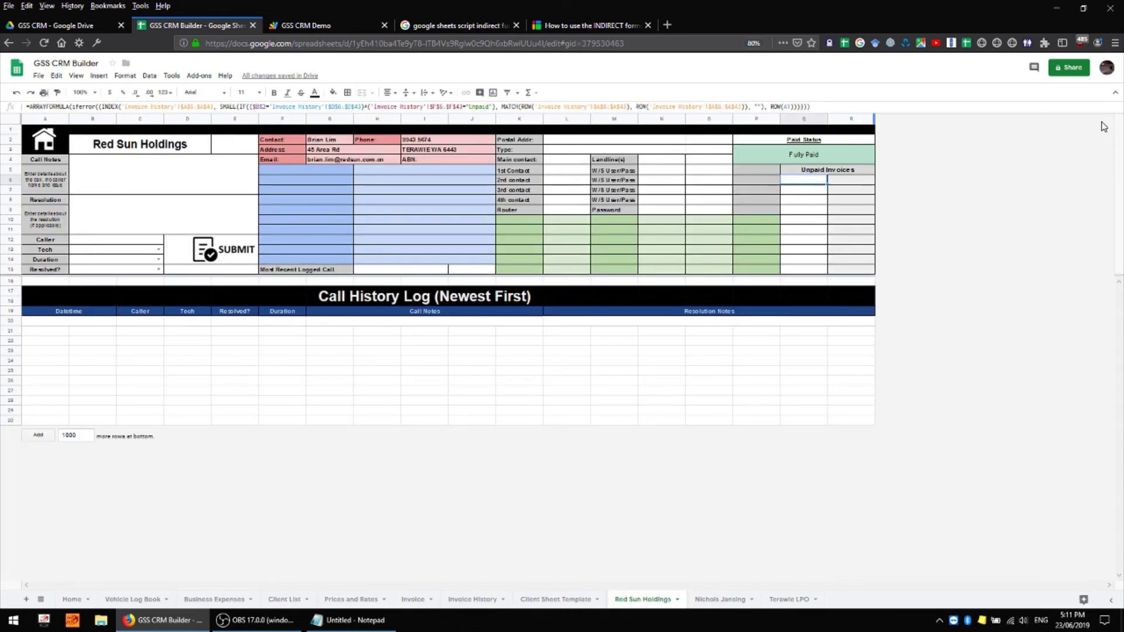
{"action": "double_click", "coordinate": [801, 181]}
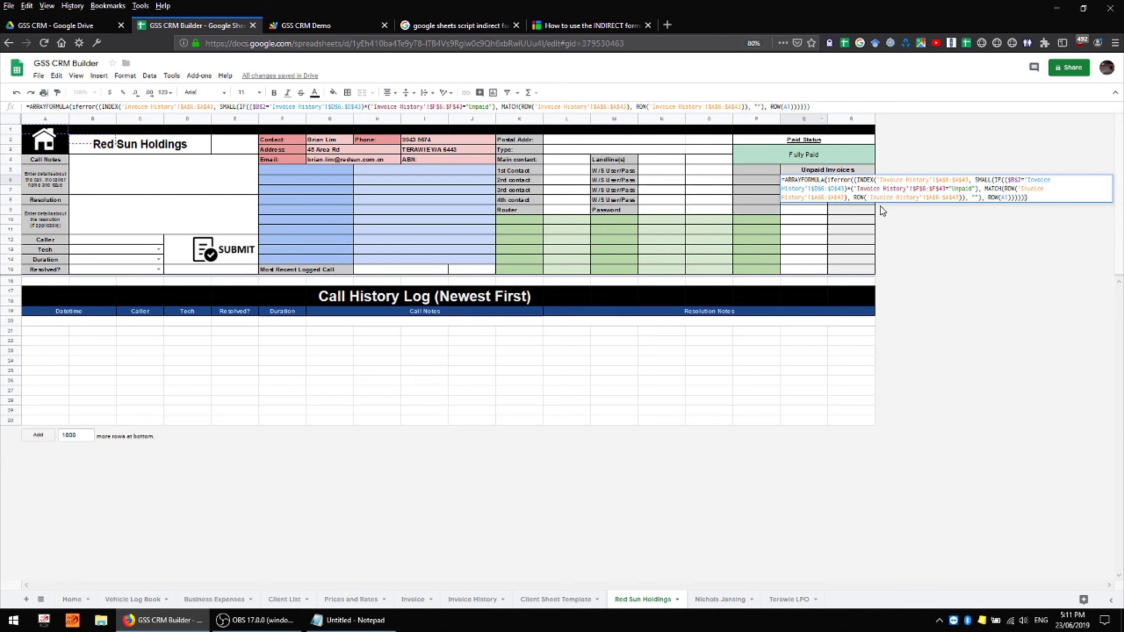
{"action": "left_click", "coordinate": [815, 211]}
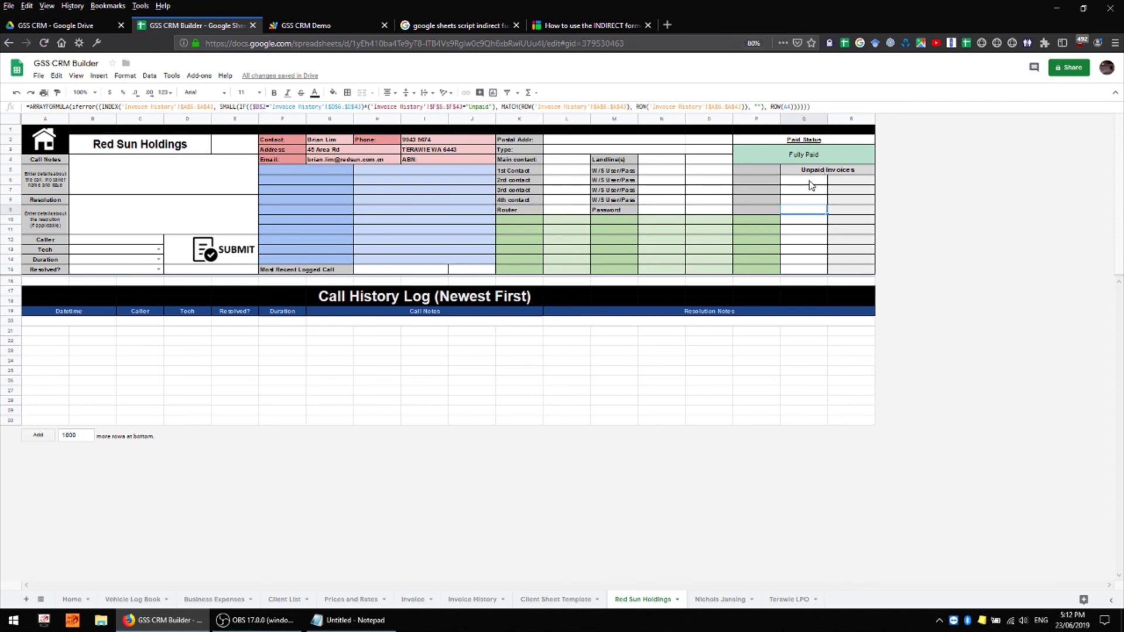
{"action": "left_click", "coordinate": [809, 182]}
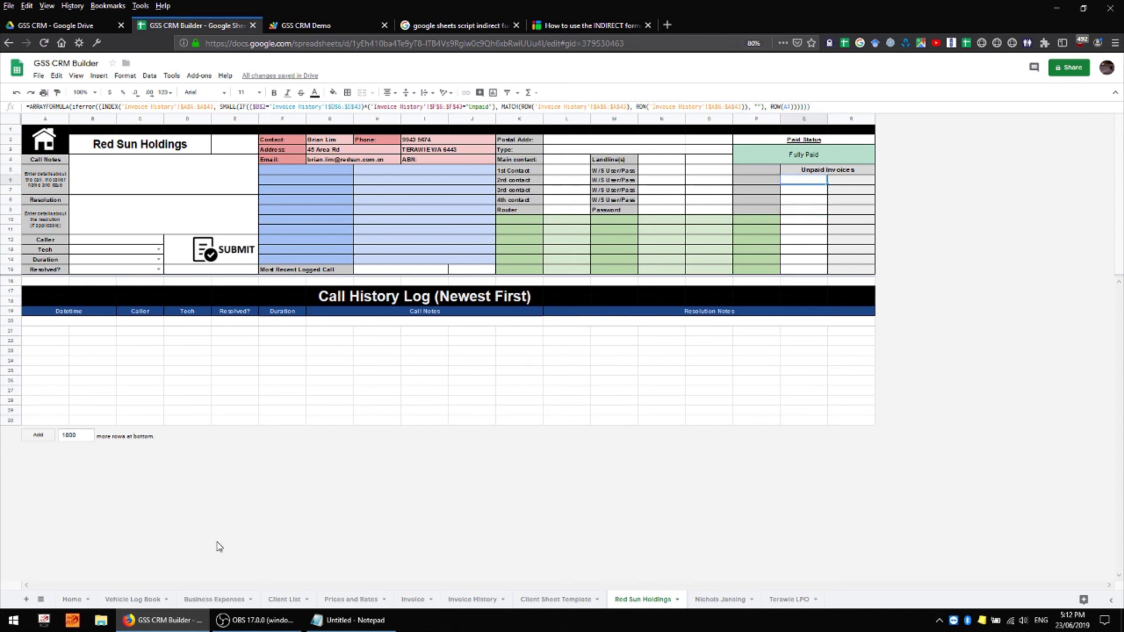
{"action": "left_click", "coordinate": [284, 599]}
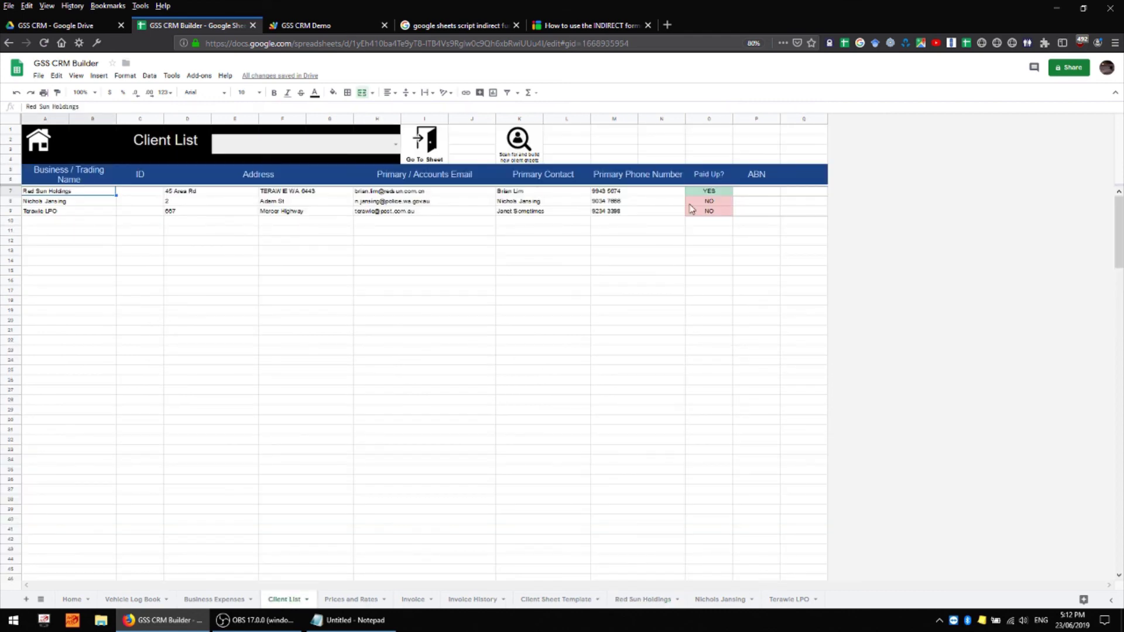
{"action": "left_click", "coordinate": [714, 190]}
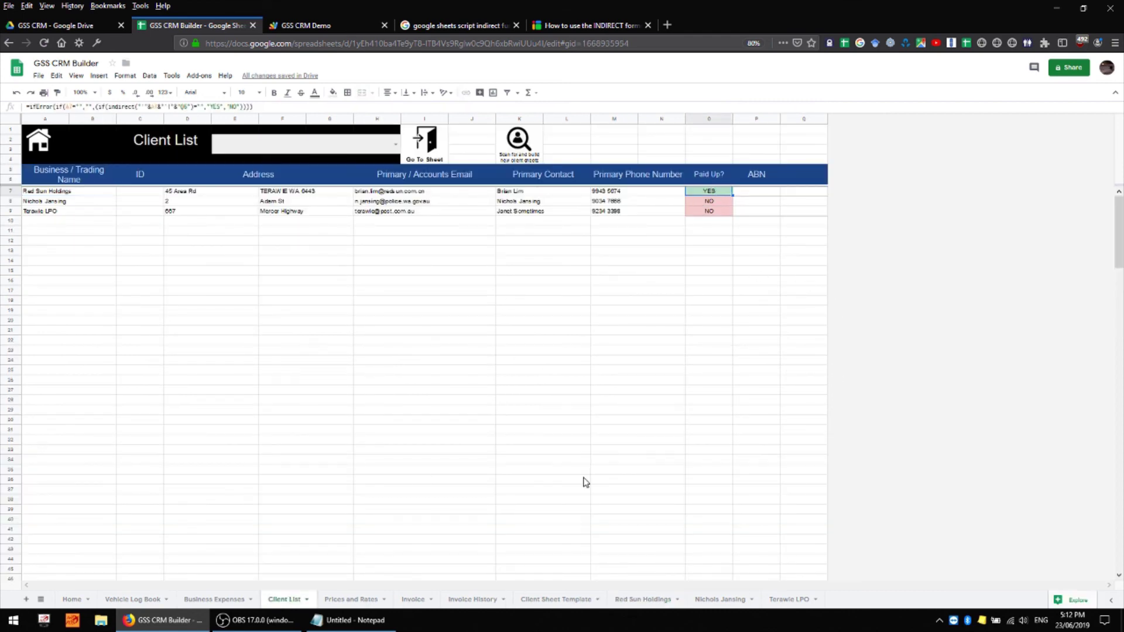